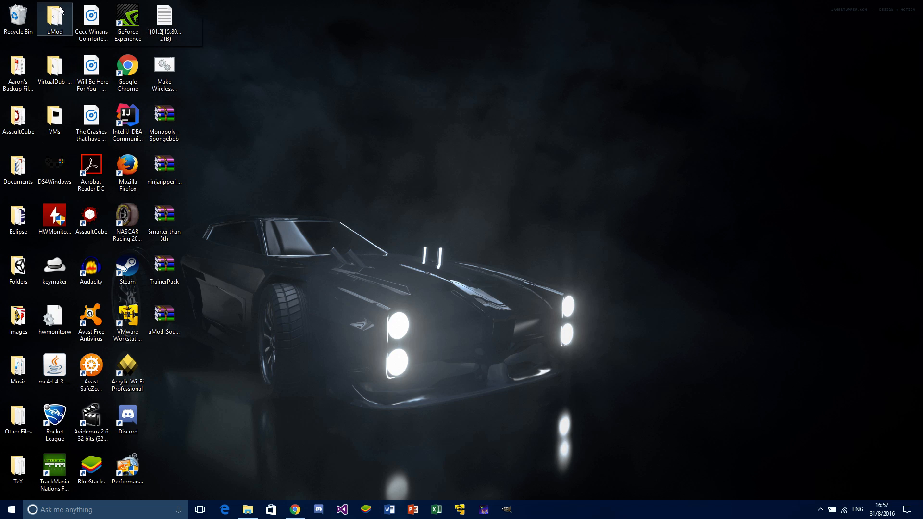
Launch GIMP and minimize its window to return to the desktop
mouse_move(61, 9)
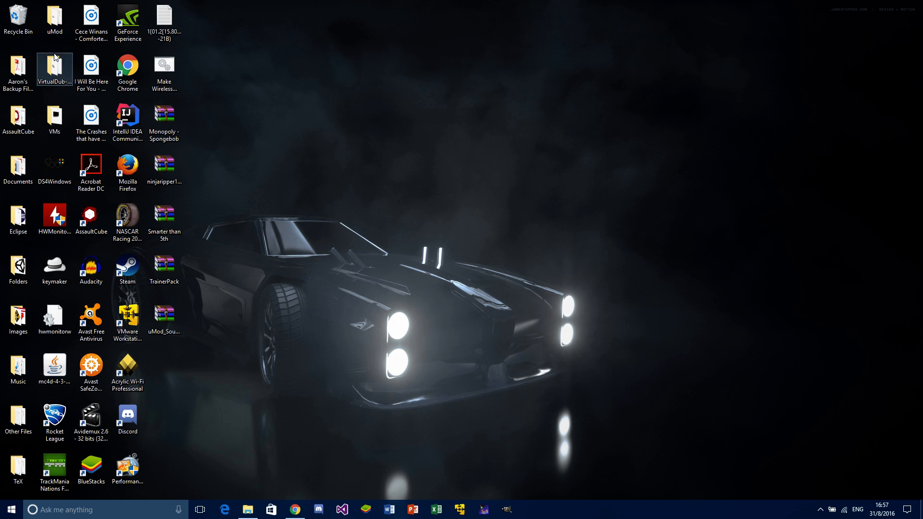
double_click(57, 30)
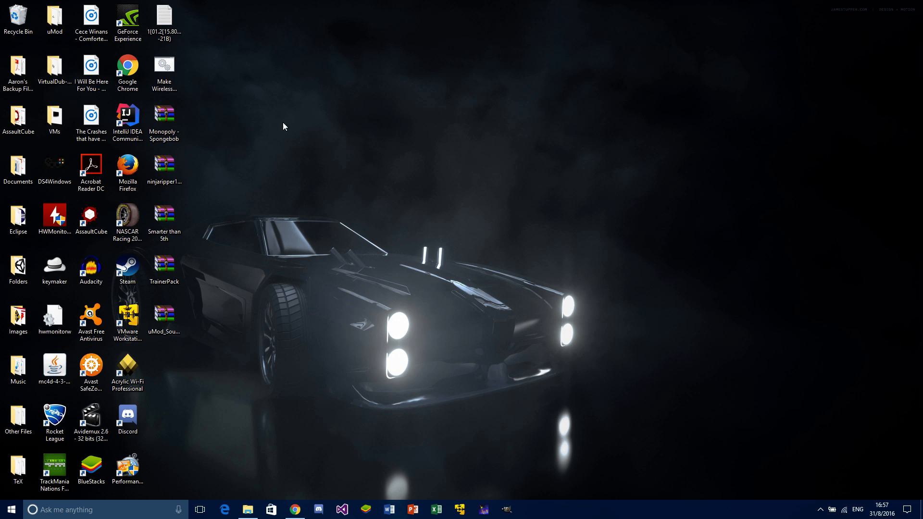
left_click(510, 512)
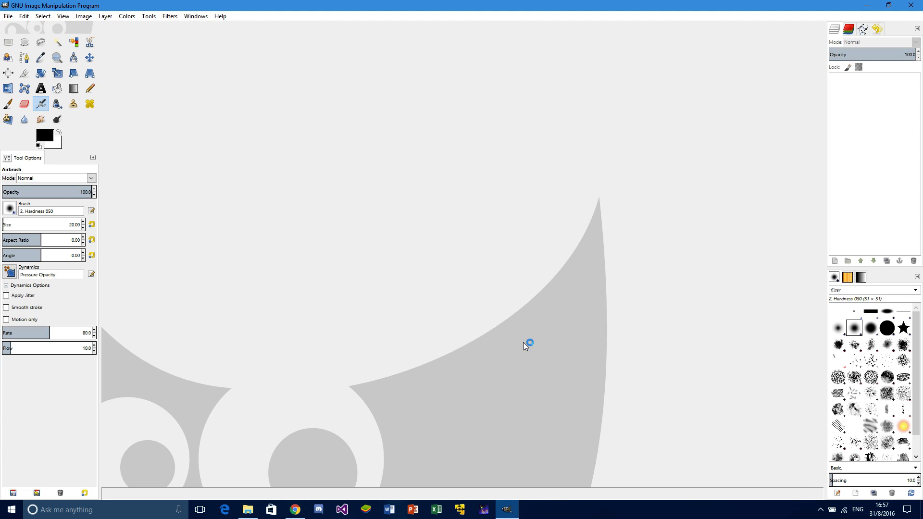
left_click(868, 5)
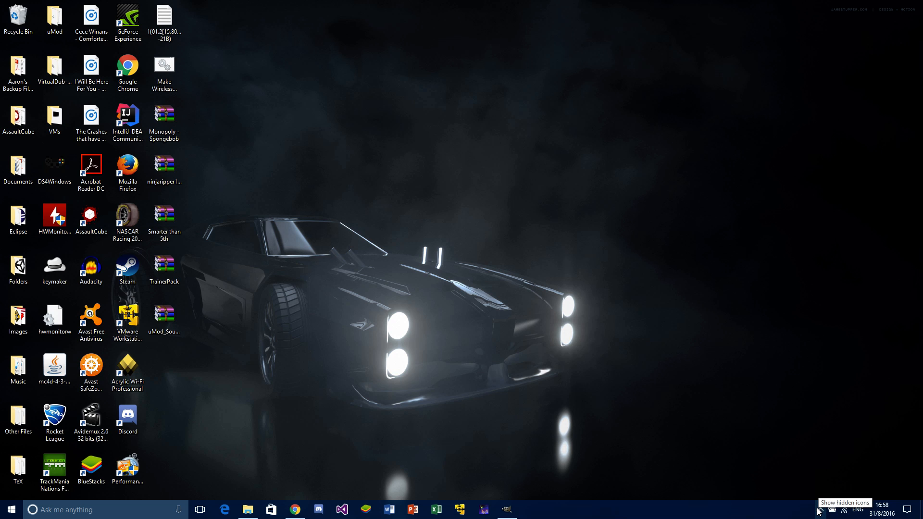
Open the uMod folder on the desktop and launch the uMod application
double_click(55, 14)
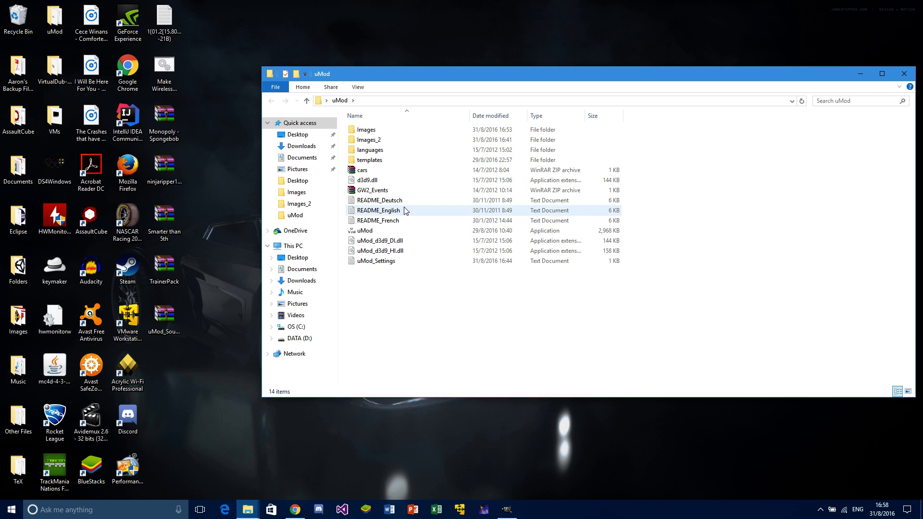
double_click(369, 232)
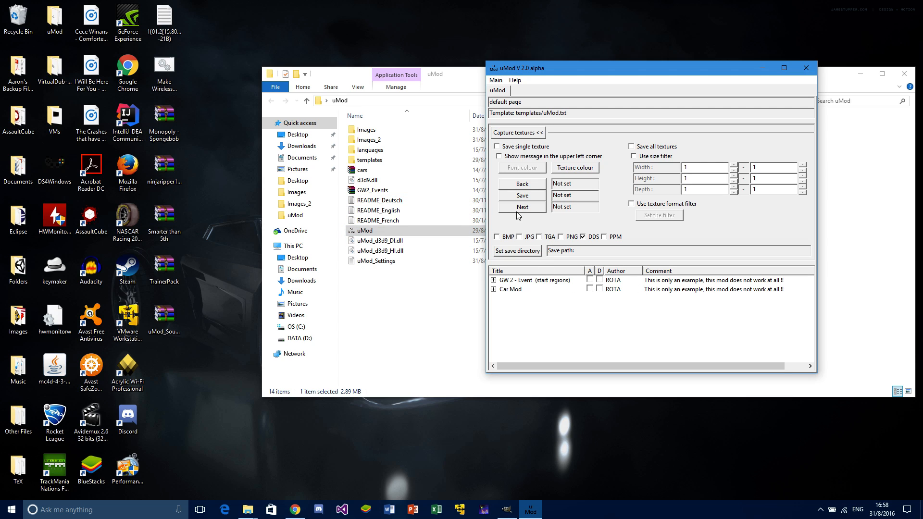
Start adding a game and browse for its binary to the Steam folder in C:\Program Files (x86)
left_click(494, 81)
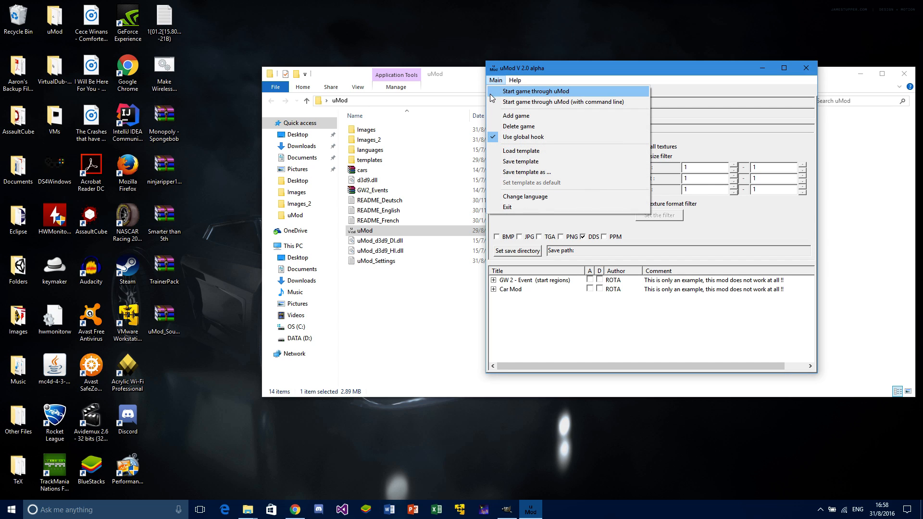
left_click(512, 116)
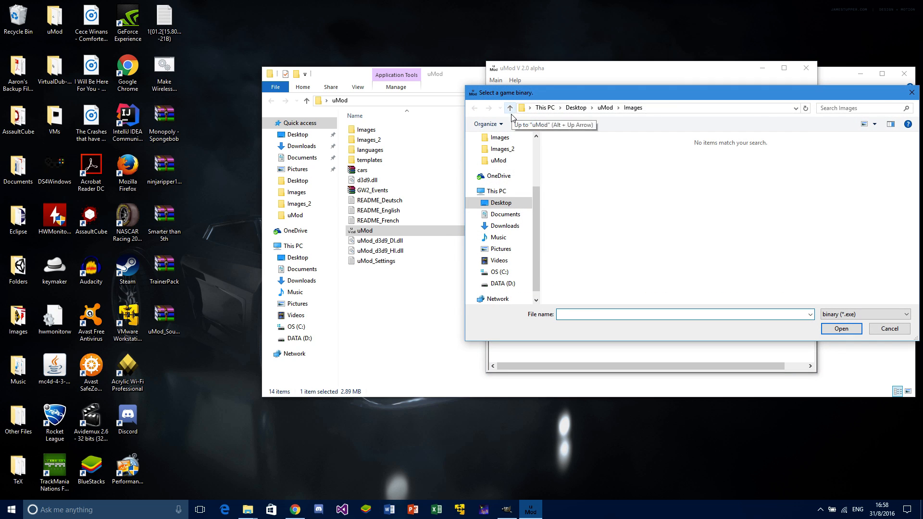
left_click(510, 272)
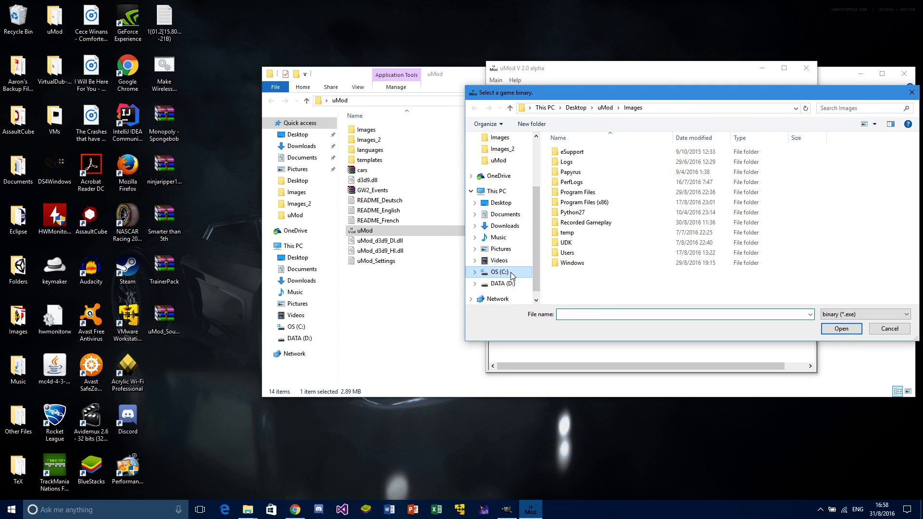
double_click(602, 202)
scroll(596, 249, "down", 10)
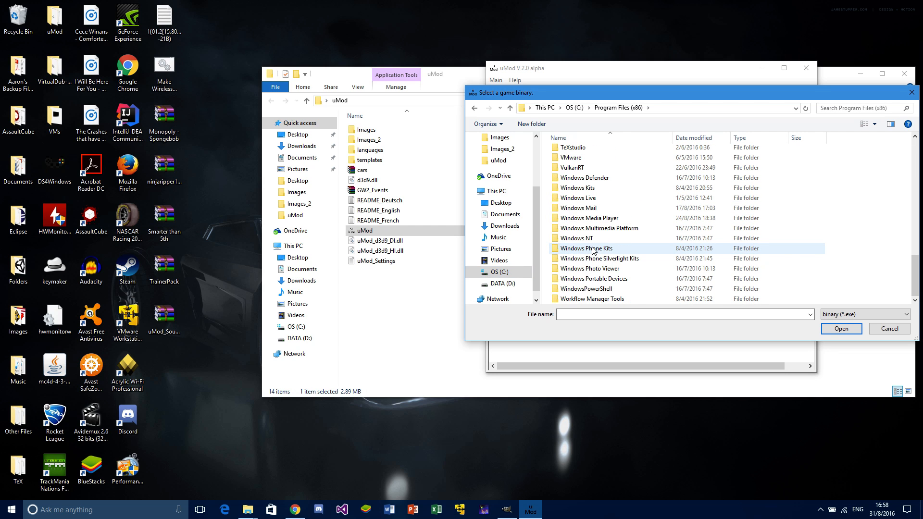
scroll(594, 250, "up", 10)
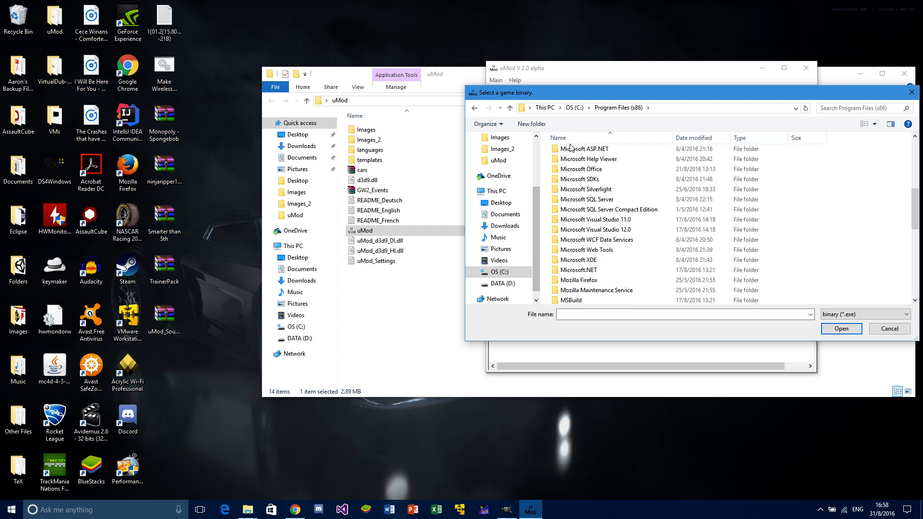
scroll(577, 211, "down", 5)
double_click(577, 198)
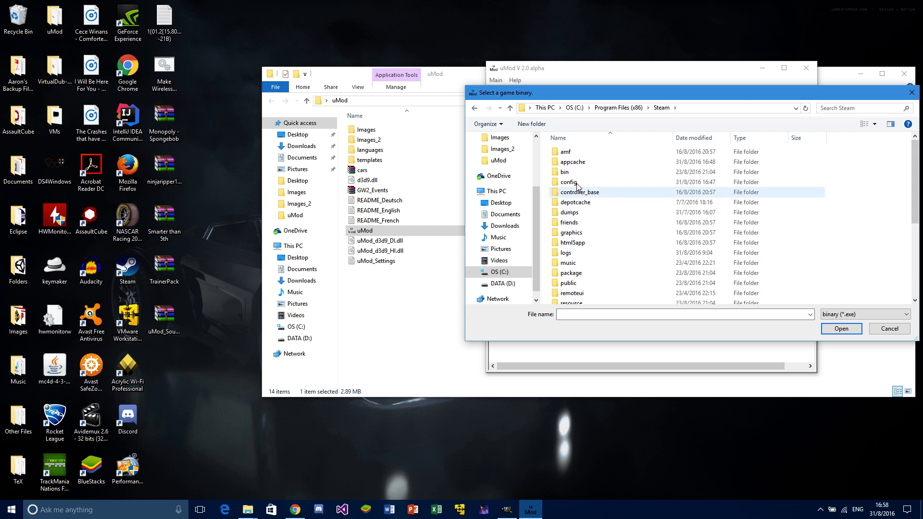
Find the RocketLeague executable under steamapps\common\rocketleague\Binaries\Win32 and cancel adding the game
scroll(579, 188, "down", 4)
left_click(585, 229)
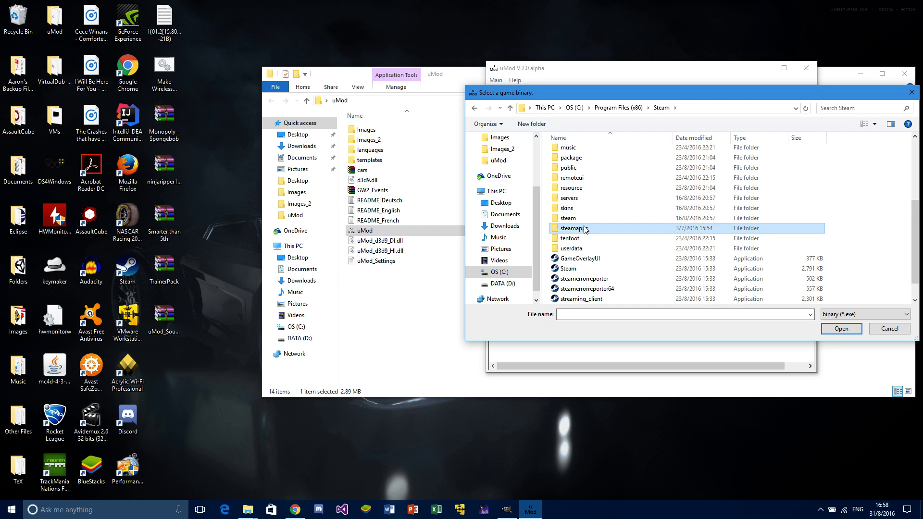
double_click(585, 229)
double_click(576, 153)
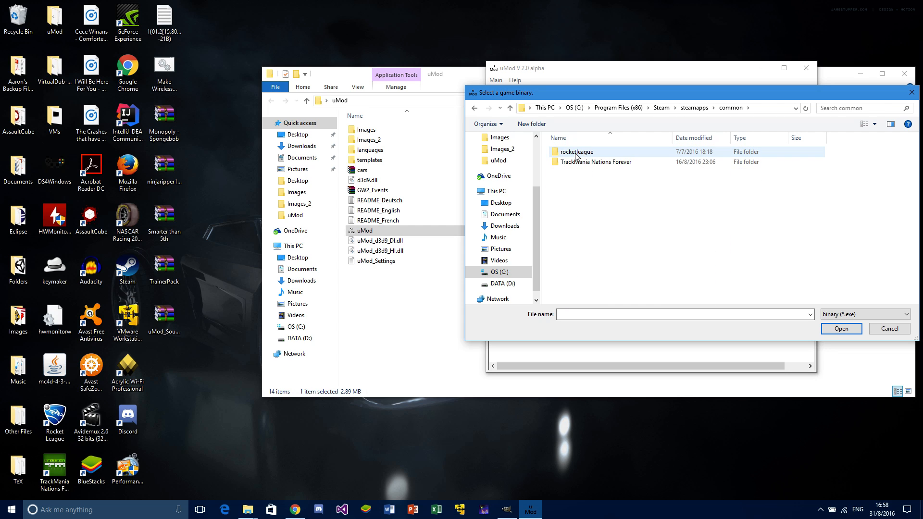
double_click(576, 152)
double_click(577, 162)
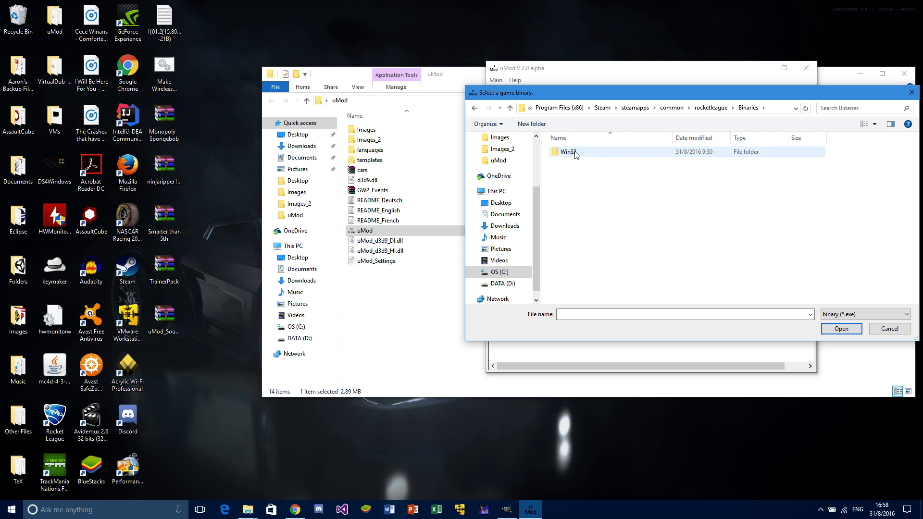
double_click(576, 153)
left_click(664, 153)
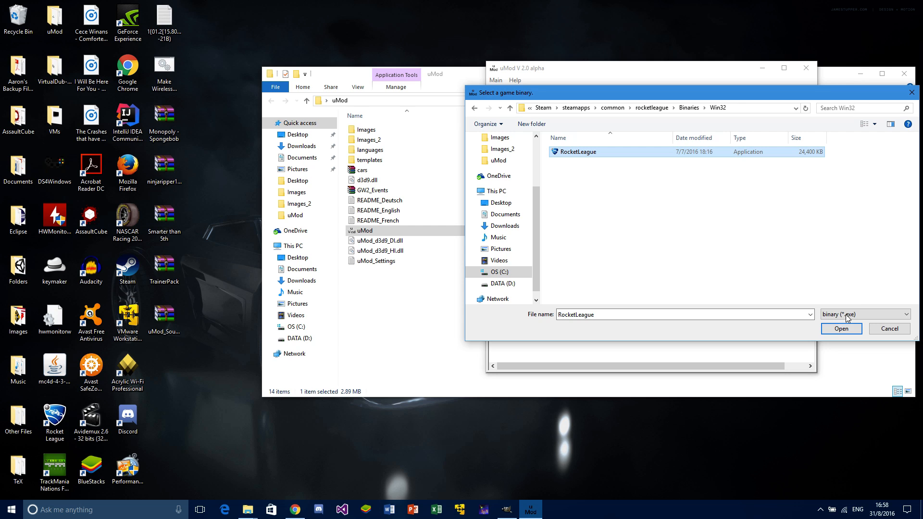
left_click(882, 332)
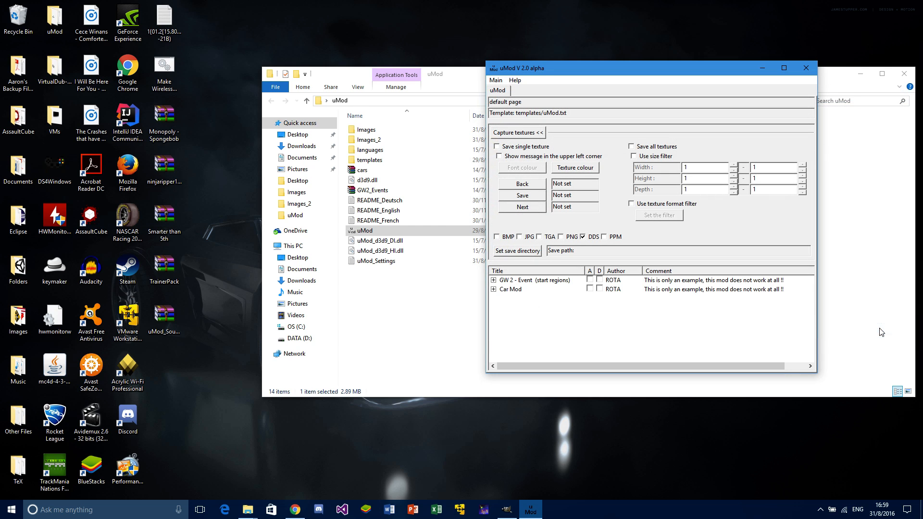
Check which games are registered in the game deletion list and leave without deleting any
left_click(495, 81)
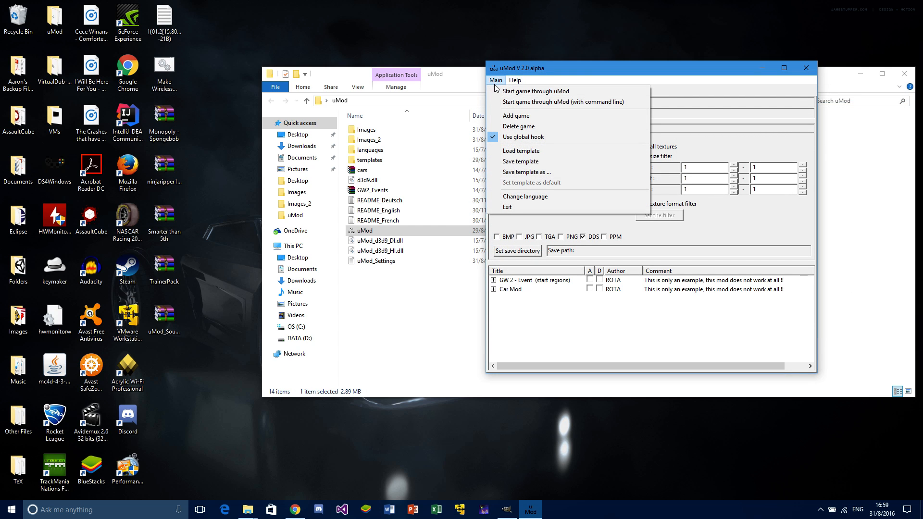
left_click(512, 127)
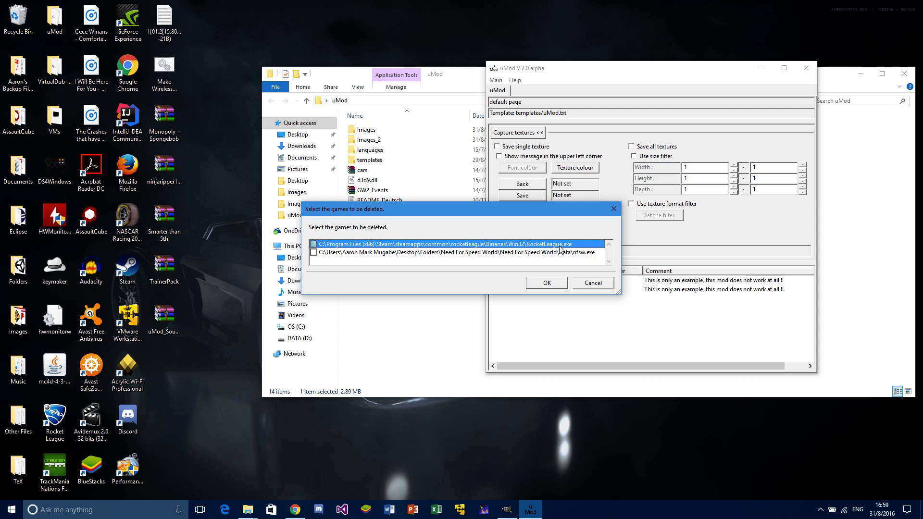
left_click(594, 283)
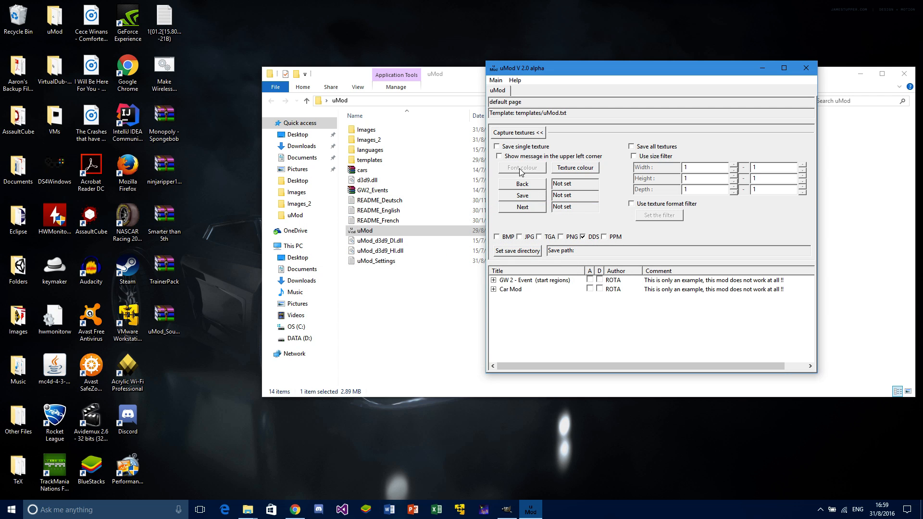
Check the global hook option in uMod and locate the d3d9.dll file in the uMod folder
left_click(494, 80)
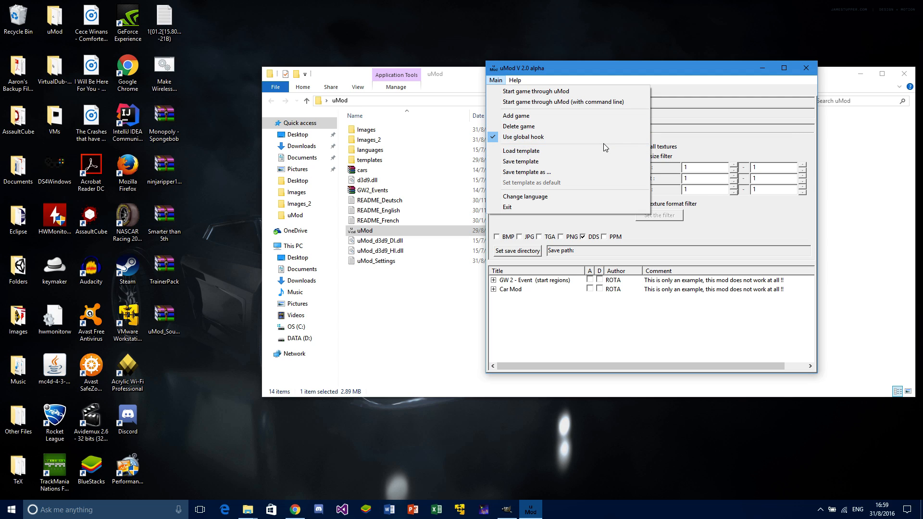
left_click(729, 140)
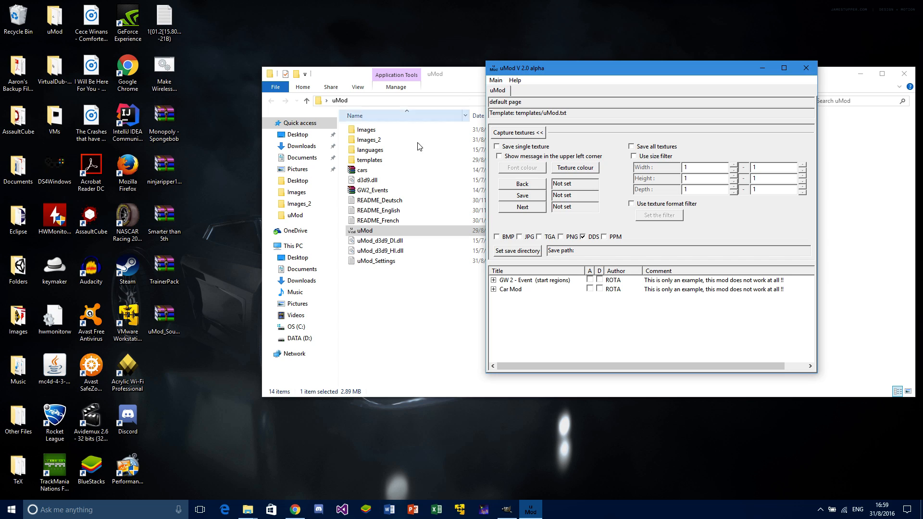
left_click(377, 182)
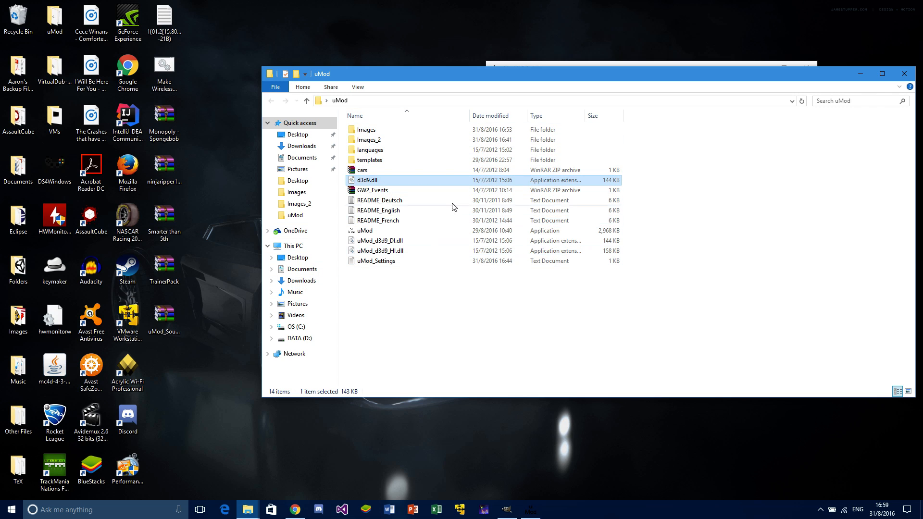
left_click(674, 63)
left_click(496, 81)
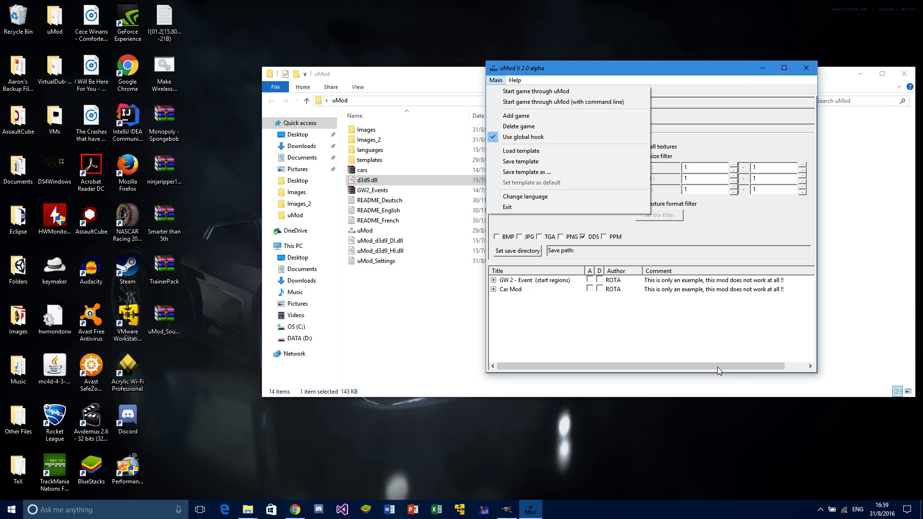
Launch Rocket League through the running Steam client and continue past its start screen to the main menu
left_click(820, 510)
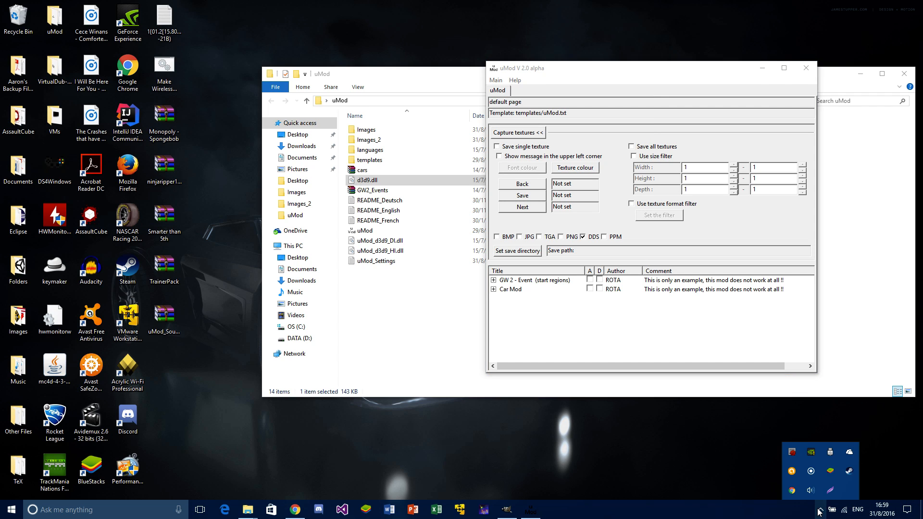
right_click(849, 472)
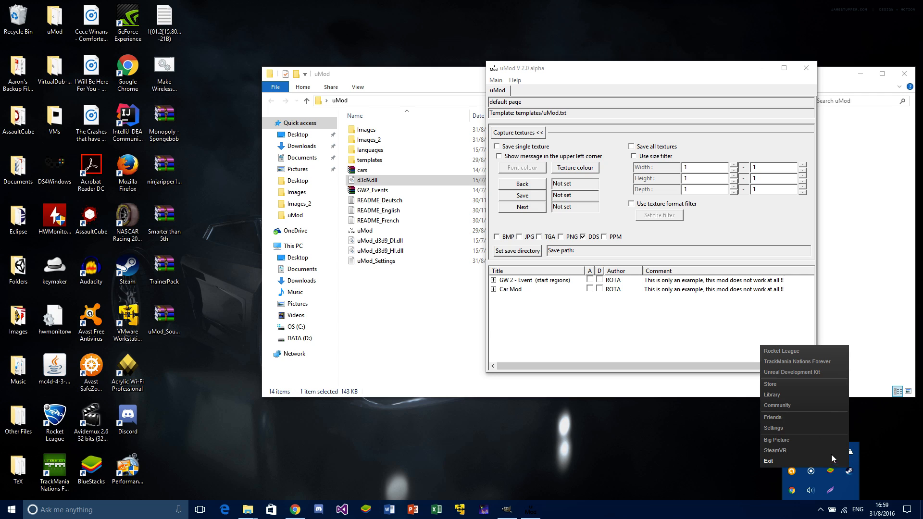
left_click(780, 350)
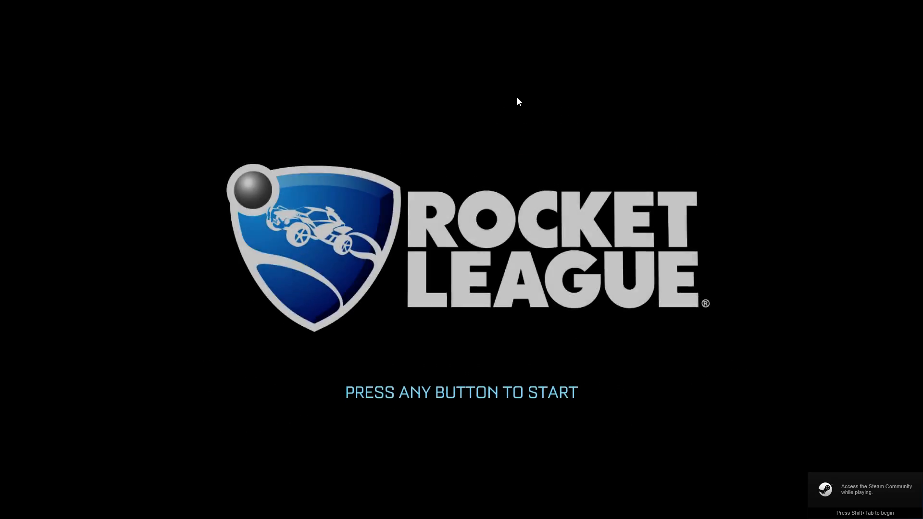
left_click(517, 97)
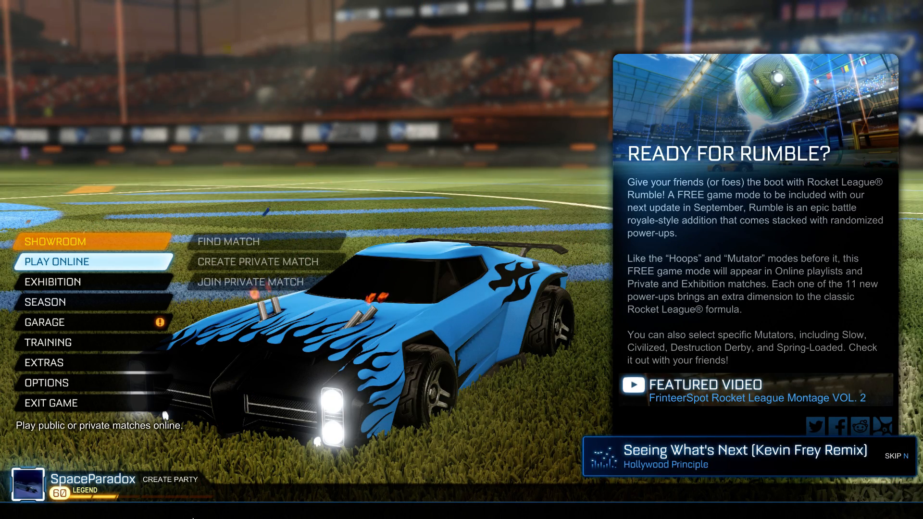
Show and close the Steam overlay in the game, and switch back to the uMod window
key("shift+Tab")
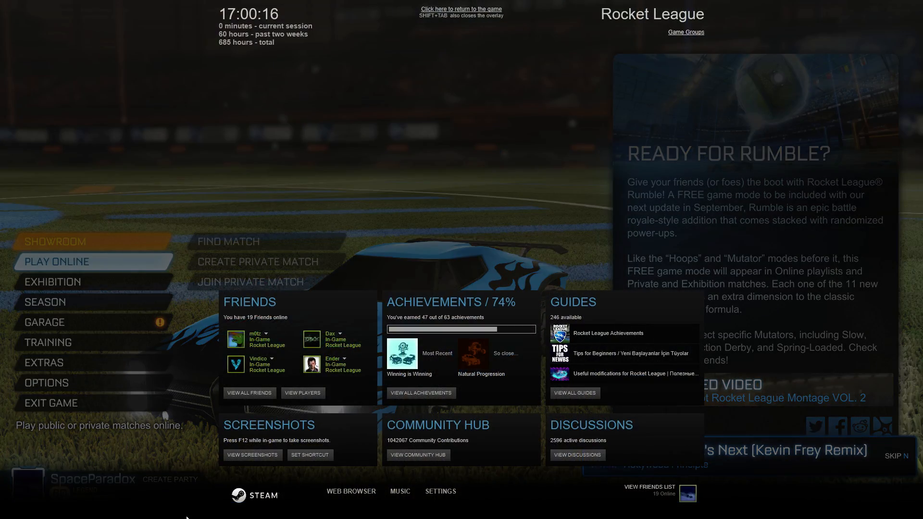
key("shift+Tab")
key("alt+Tab")
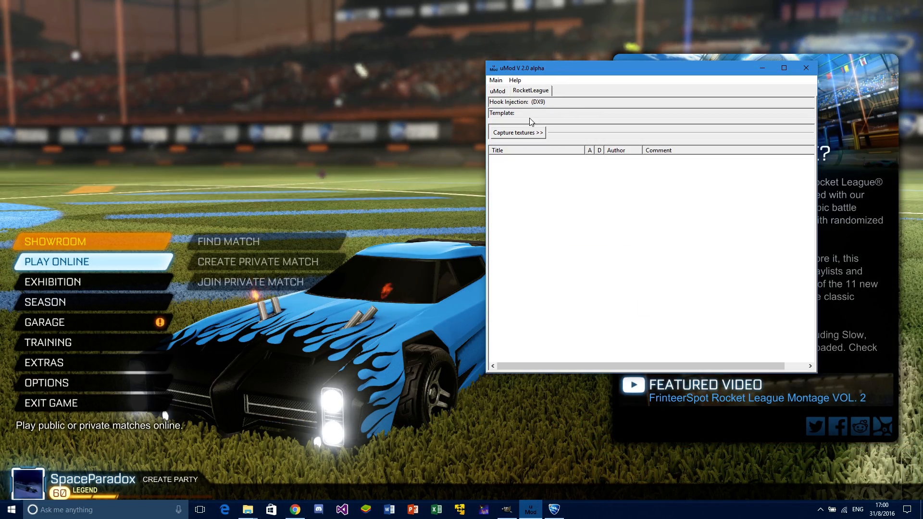
Enable single texture saving with the upper-left message for RocketLeague, and assign numpad 7 to Back, numpad 8 to Save and numpad 9 to Next
left_click(529, 133)
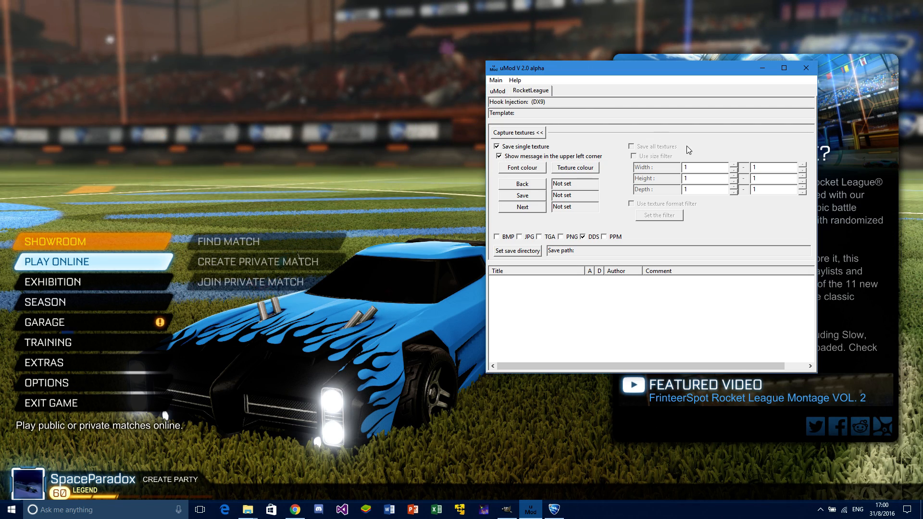
left_click(542, 183)
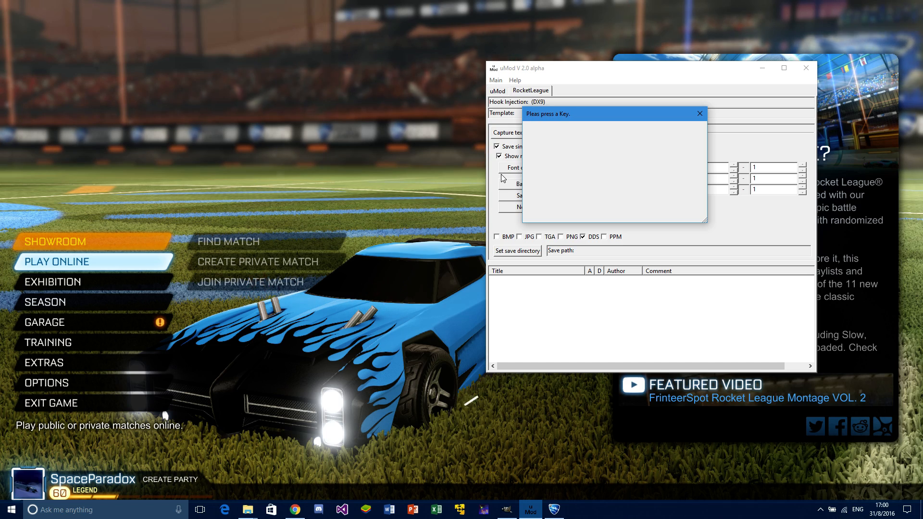
key("KP_7")
left_click(522, 196)
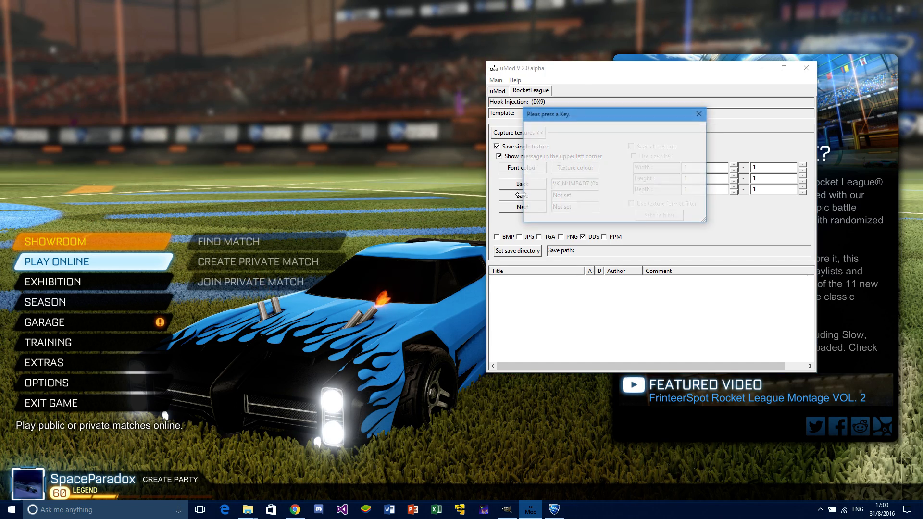
key("KP_8")
left_click(518, 210)
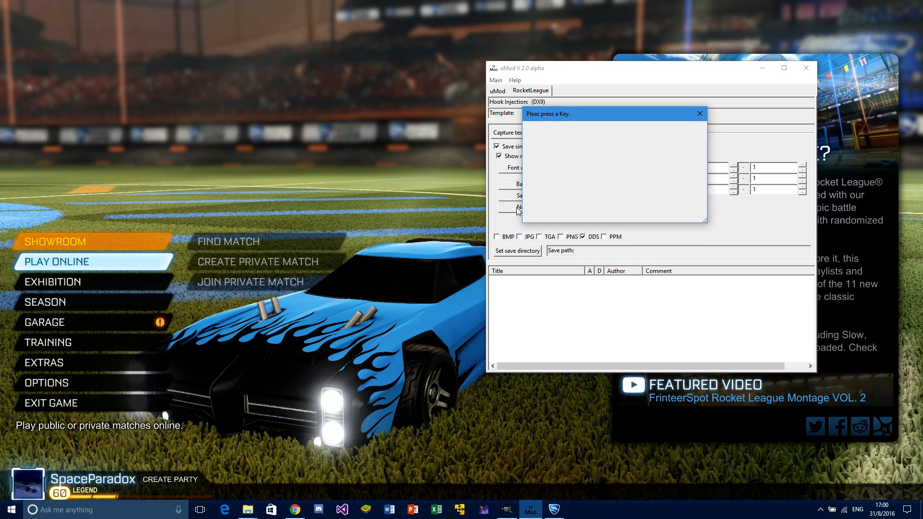
key("KP_9")
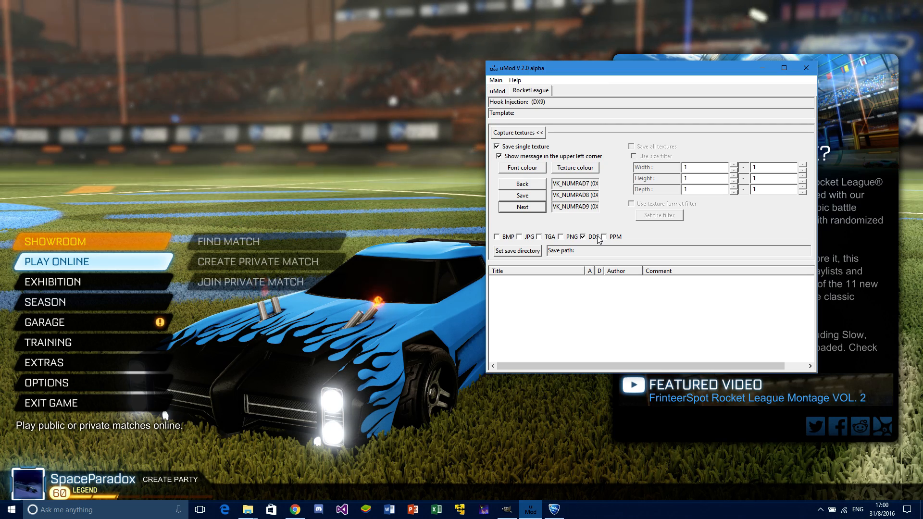
Set the capture save directory to the Images folder inside the uMod folder on the Desktop
left_click(519, 252)
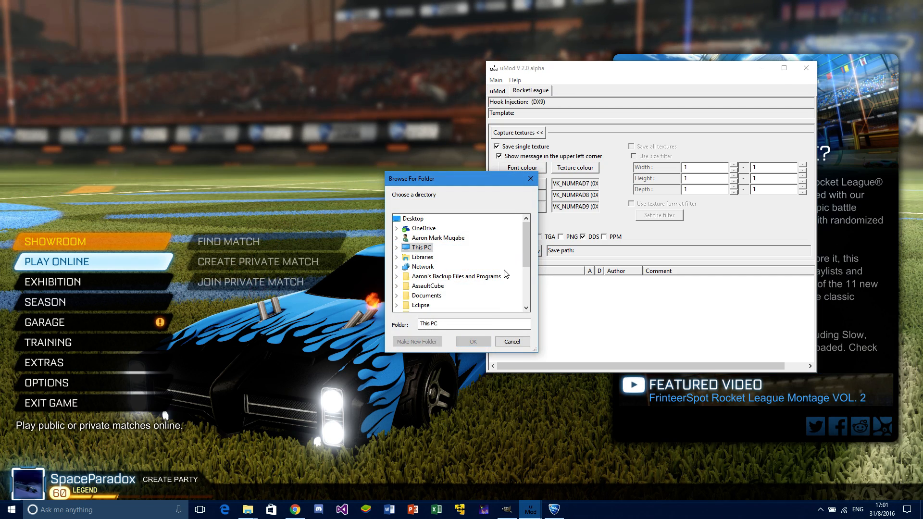
left_click_drag(527, 257, 526, 316)
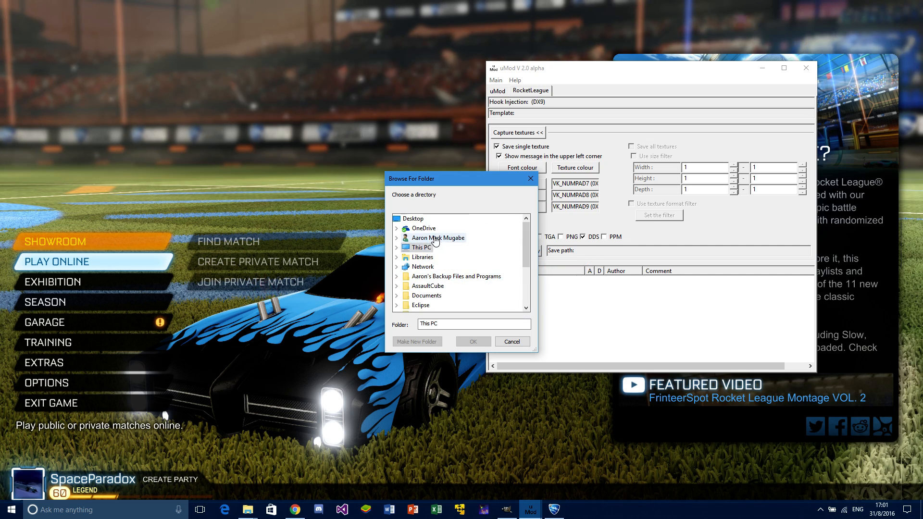
scroll(430, 287, "down", 3)
double_click(420, 286)
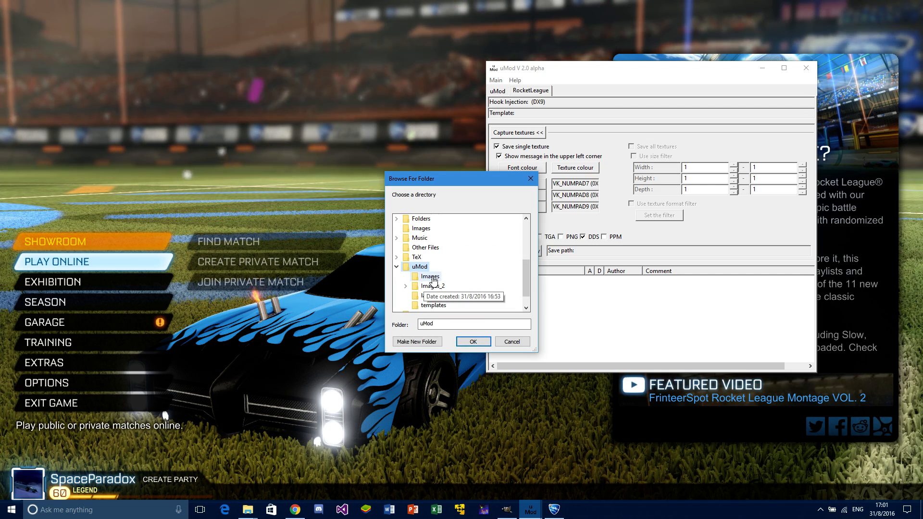
left_click(430, 277)
left_click(473, 341)
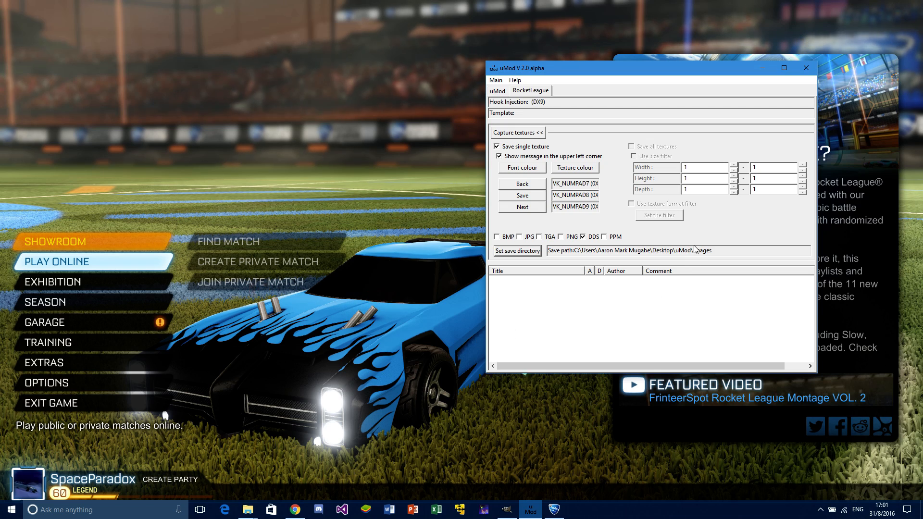
Update uMod with the capture settings, and cycle through the game's textures to save the one covering the car's painted body
right_click(600, 296)
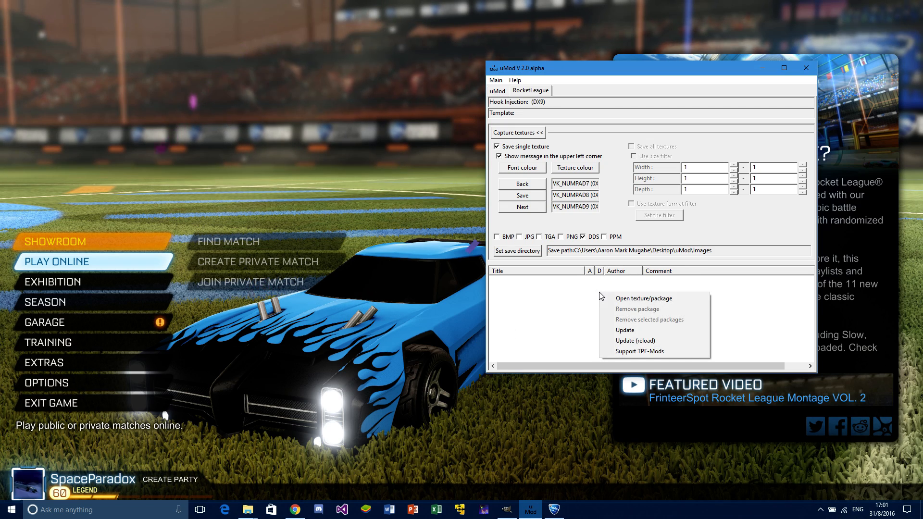
left_click(626, 331)
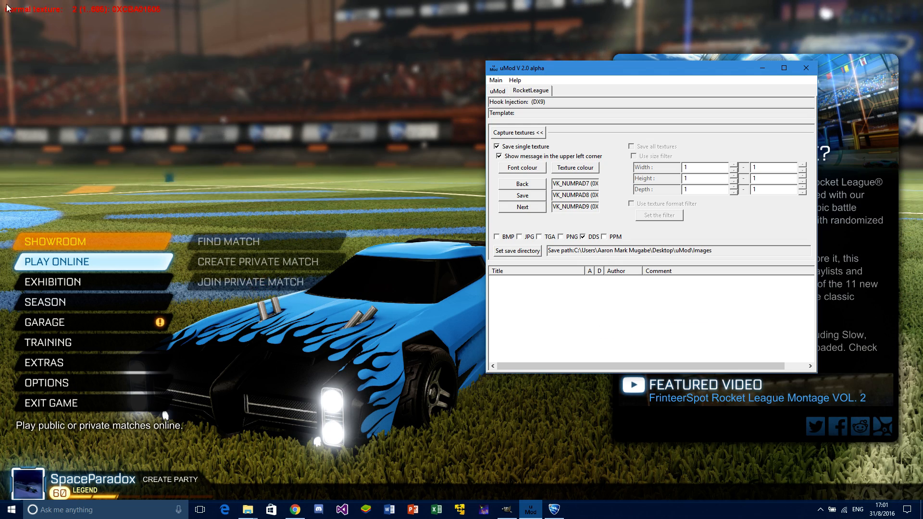
key("KP_9")
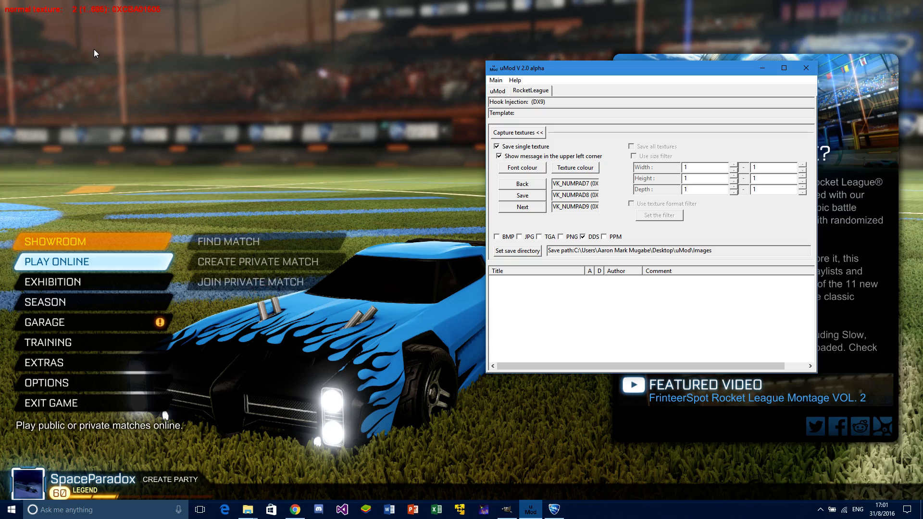
left_click(111, 33)
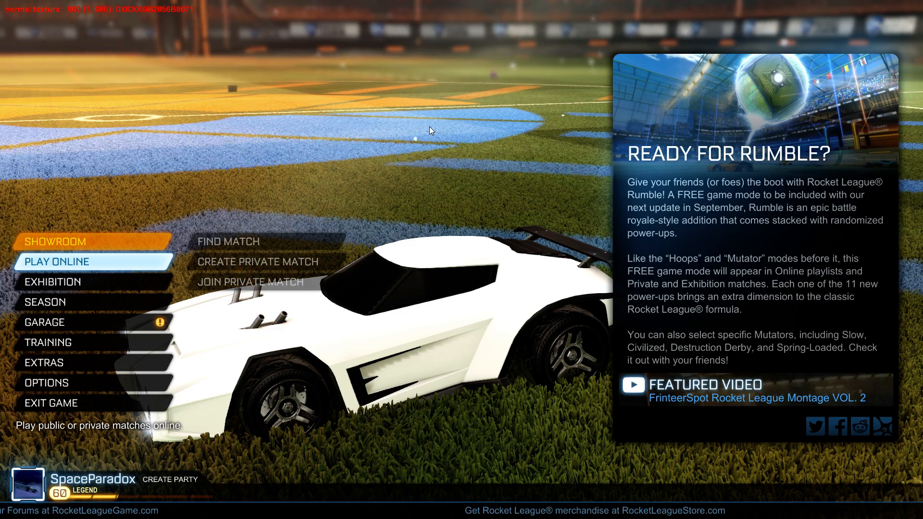
Open the uMod Images folder in File Explorer and delete the unneeded 384 × 384 texture, RocketLeague_W384_H384_F21_T_0XCBA01505
key("alt+Tab")
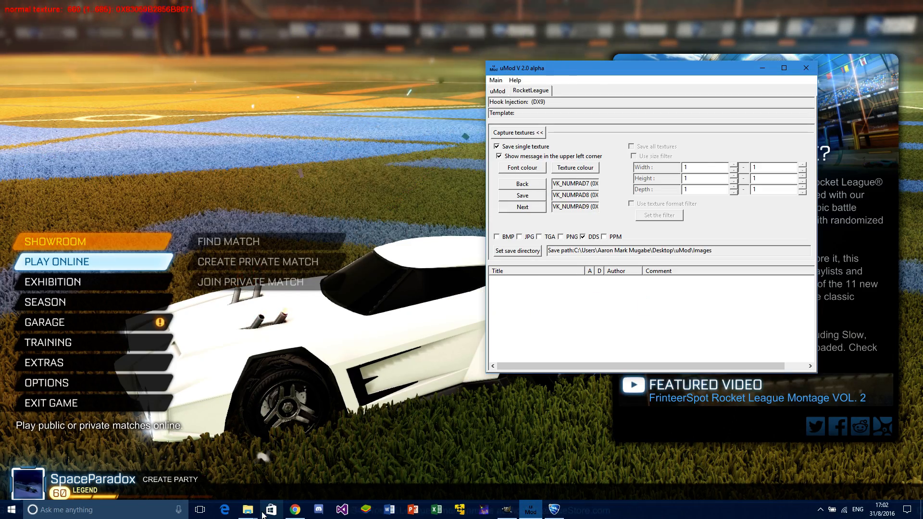
mouse_move(247, 511)
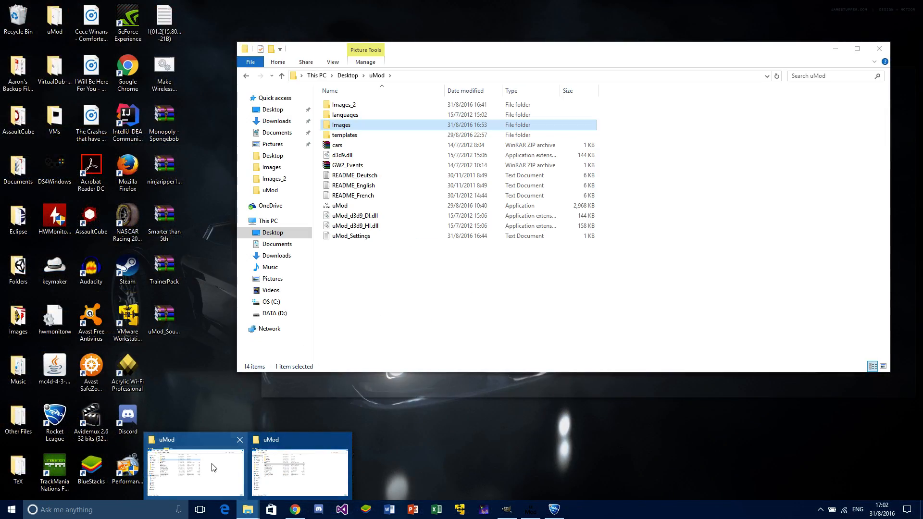
left_click(214, 468)
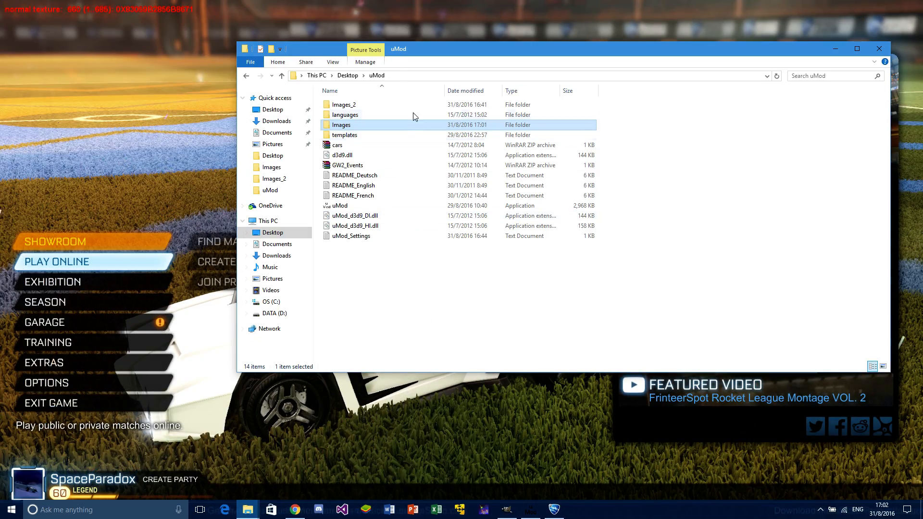
double_click(347, 126)
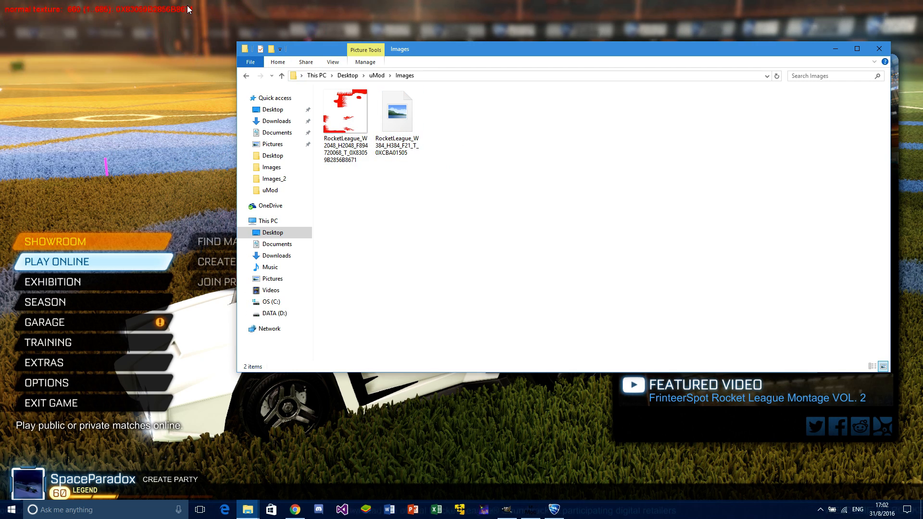
left_click(389, 117)
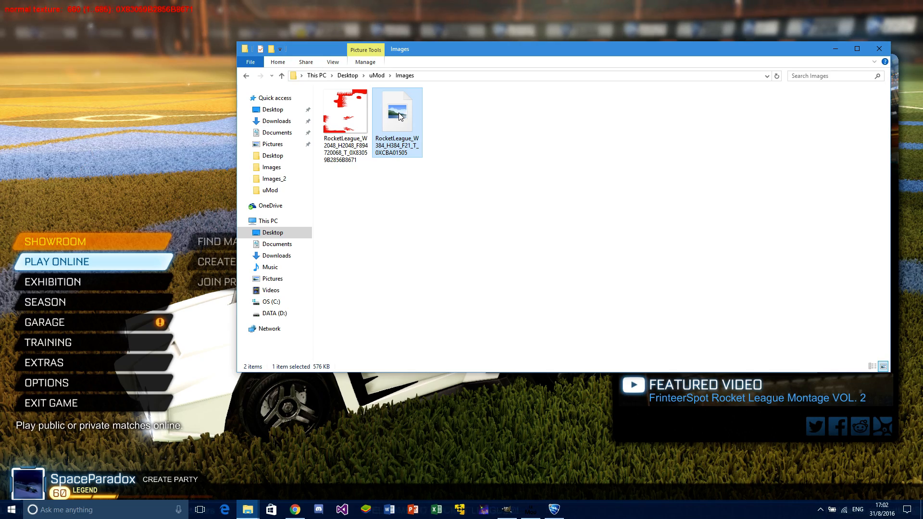
key("Delete")
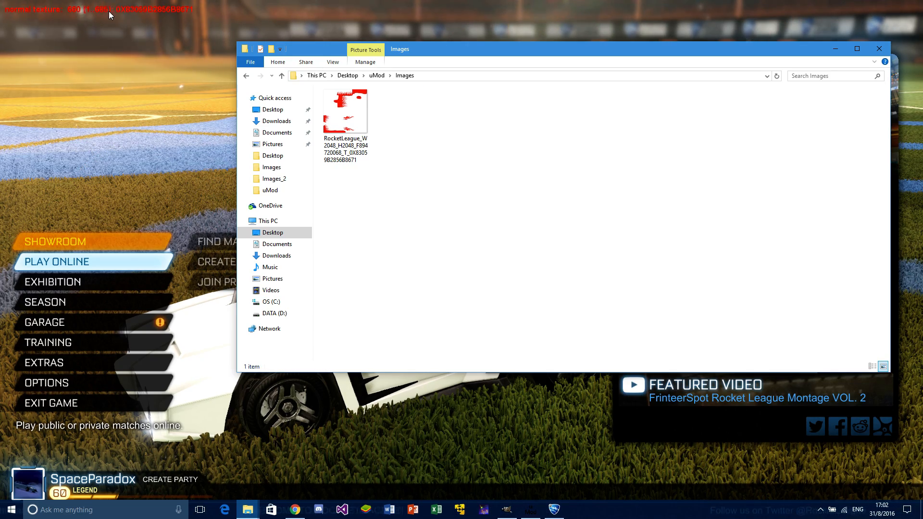
Return to the game, cycle to the texture covering the car's windows and trim, inspect the car from several angles, and save that texture
left_click(115, 50)
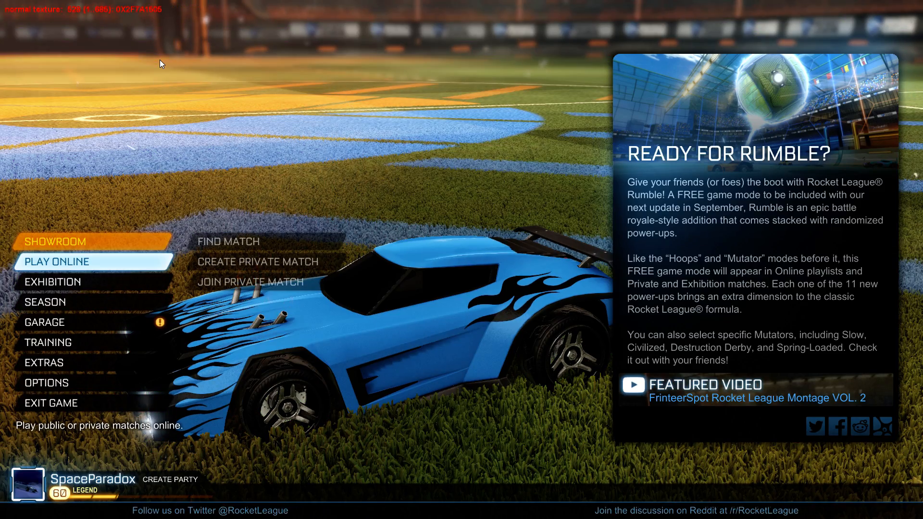
key("KP_Add")
key("KP_Add")
key("KP_Add")
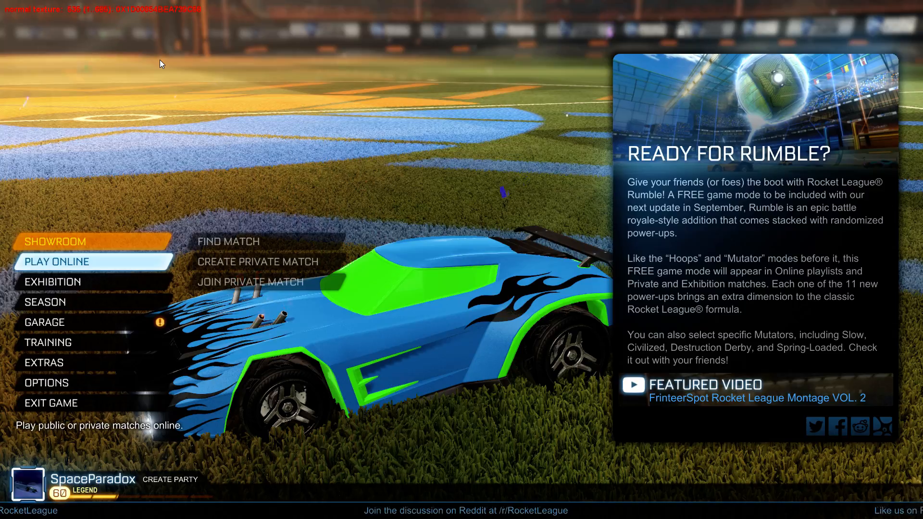
left_click_drag(519, 277, 600, 315)
left_click_drag(405, 324, 274, 316)
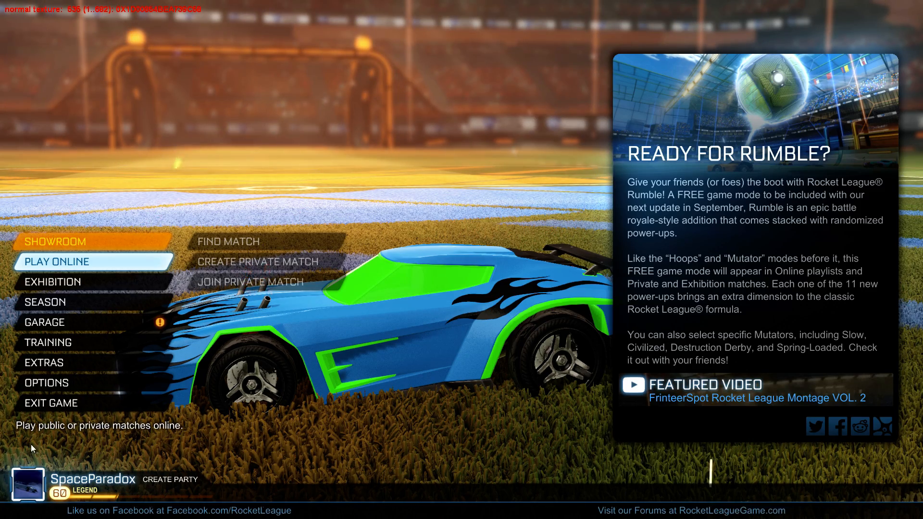
left_click_drag(471, 305, 454, 379)
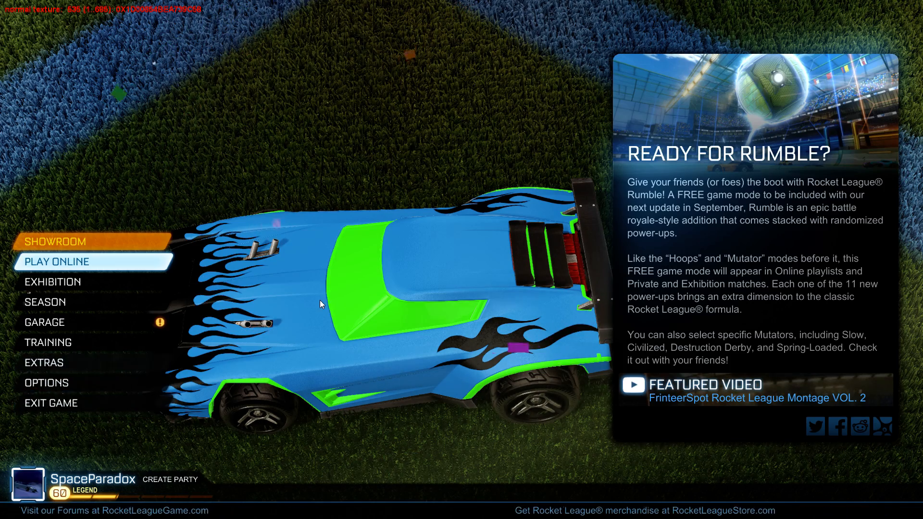
Exit Rocket League, and check the uMod window and the saved textures in the Images folder
left_click(92, 405)
left_click(433, 295)
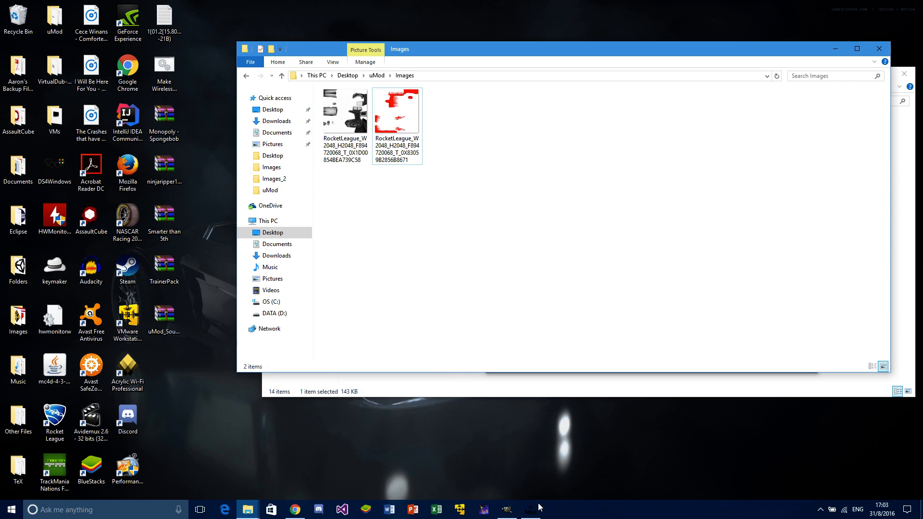
left_click(532, 511)
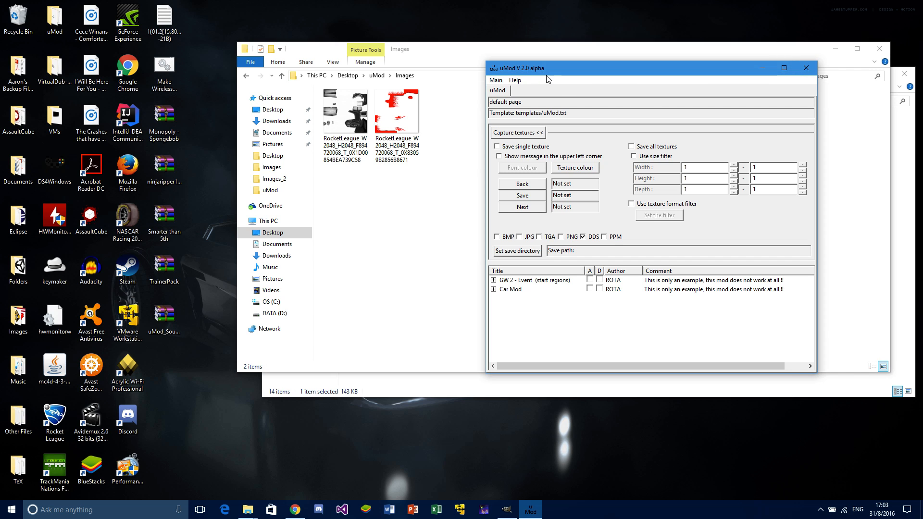
left_click(387, 190)
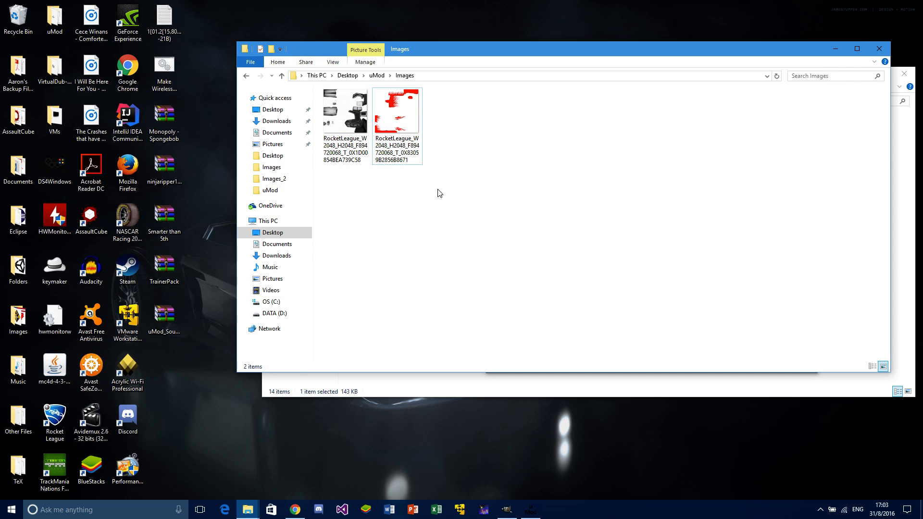
Switch to GIMP and browse to the Images folder inside Desktop\uMod for an image to open
left_click(508, 511)
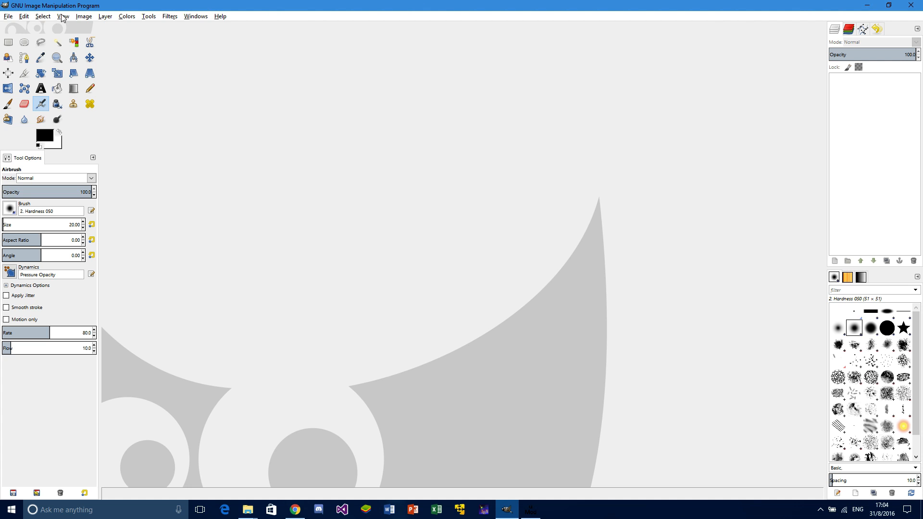
left_click(9, 18)
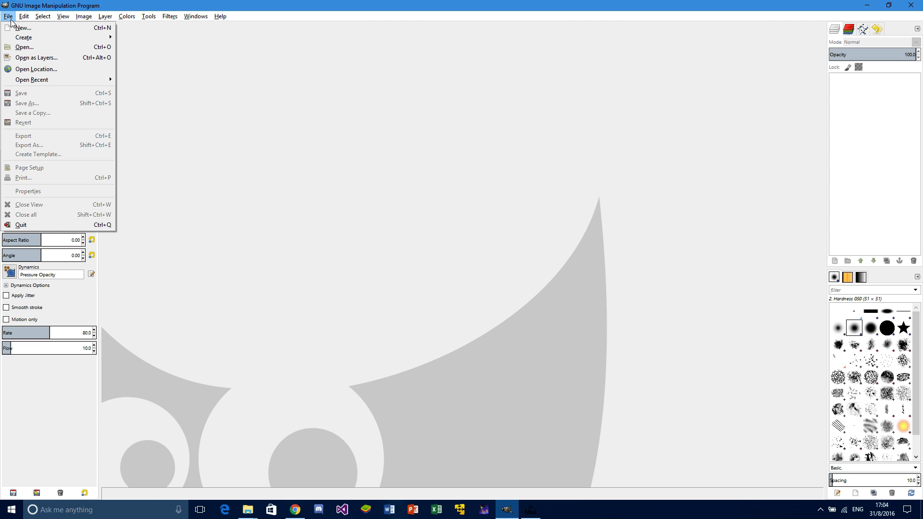
left_click(27, 49)
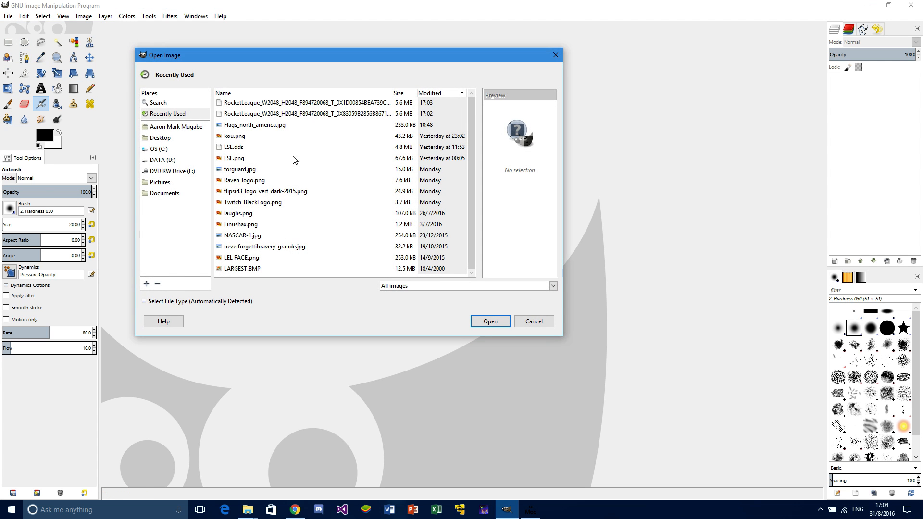
left_click(166, 139)
double_click(240, 202)
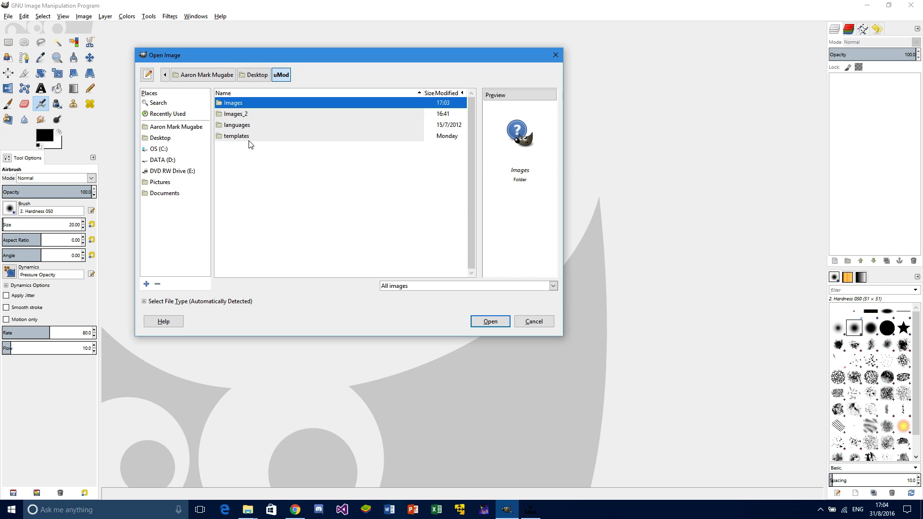
double_click(243, 103)
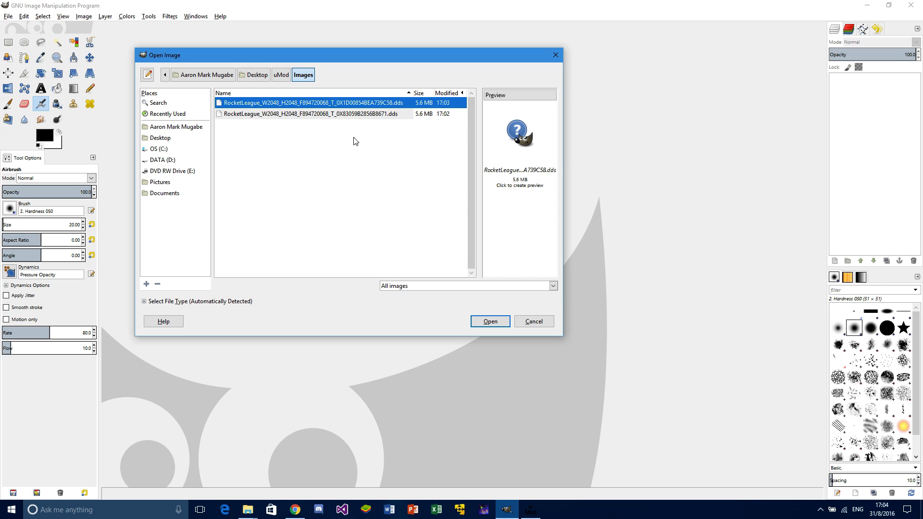
Open RocketLeague_W2048_H2048_F894720068_T_0X83059B2856B8671.dds without loading its mipmaps
left_click(392, 115)
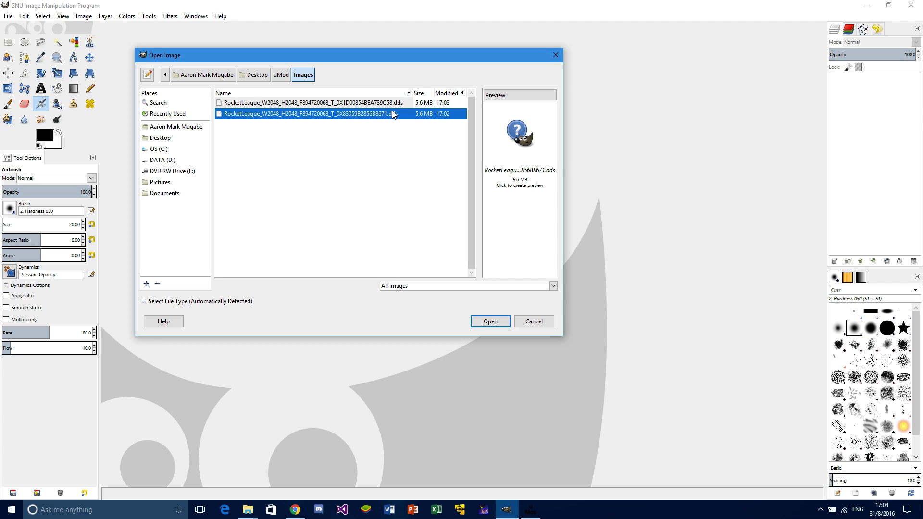
left_click(392, 104)
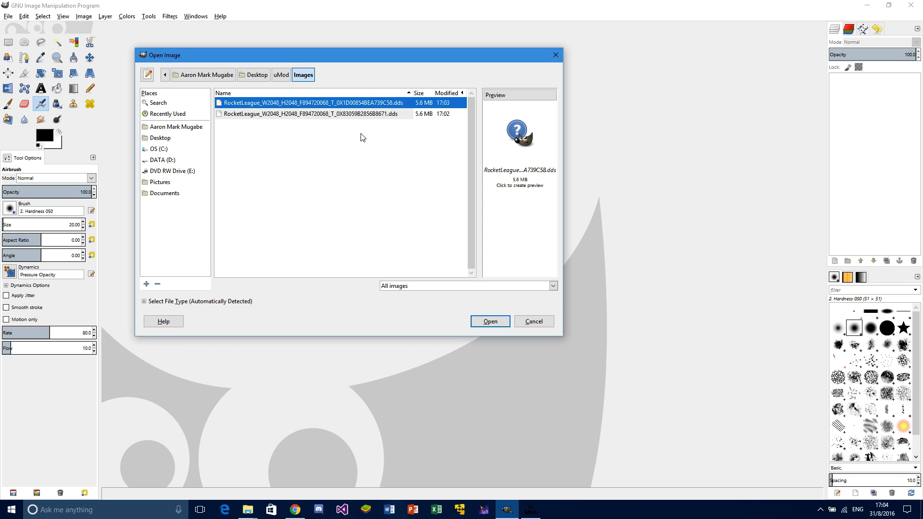
left_click(352, 114)
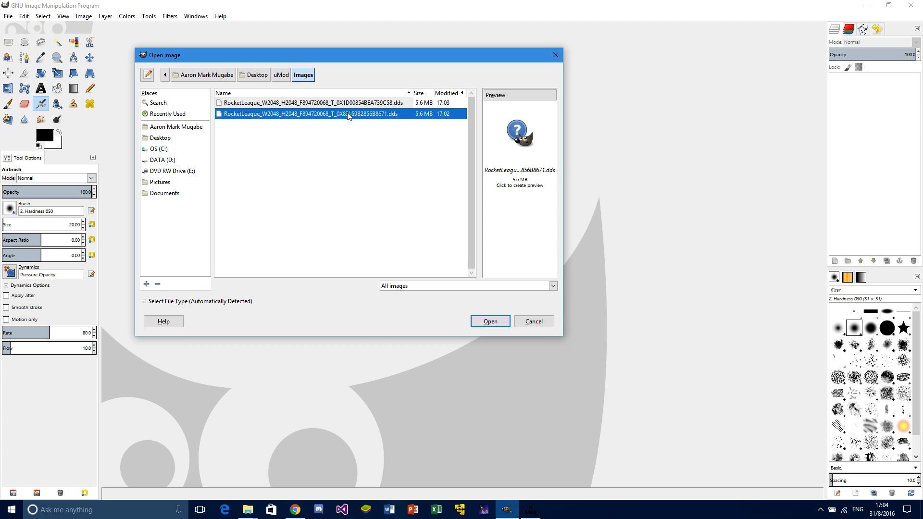
left_click(501, 323)
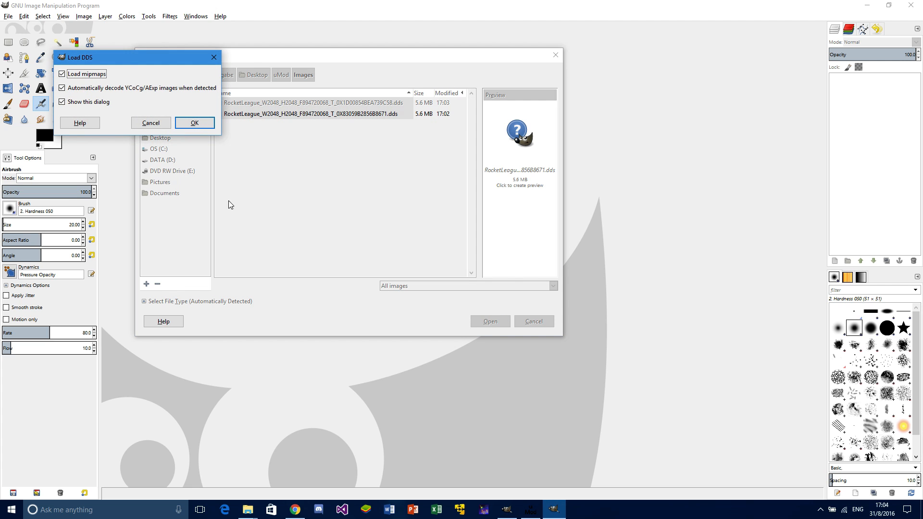
left_click(62, 75)
left_click(194, 123)
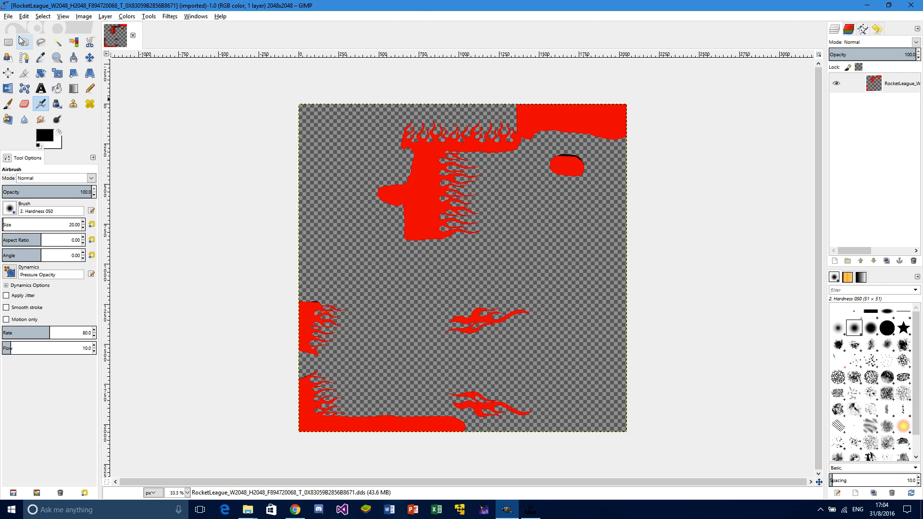
left_click(28, 17)
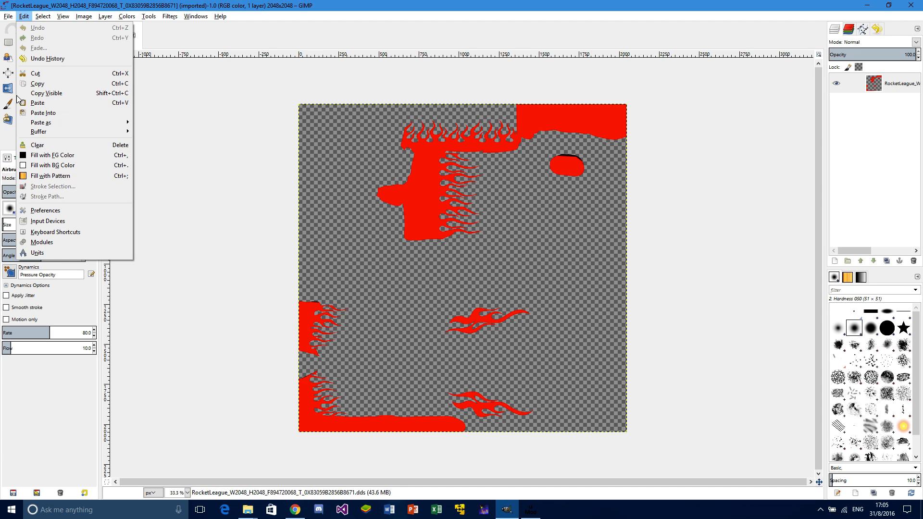
mouse_move(29, 19)
left_click(185, 155)
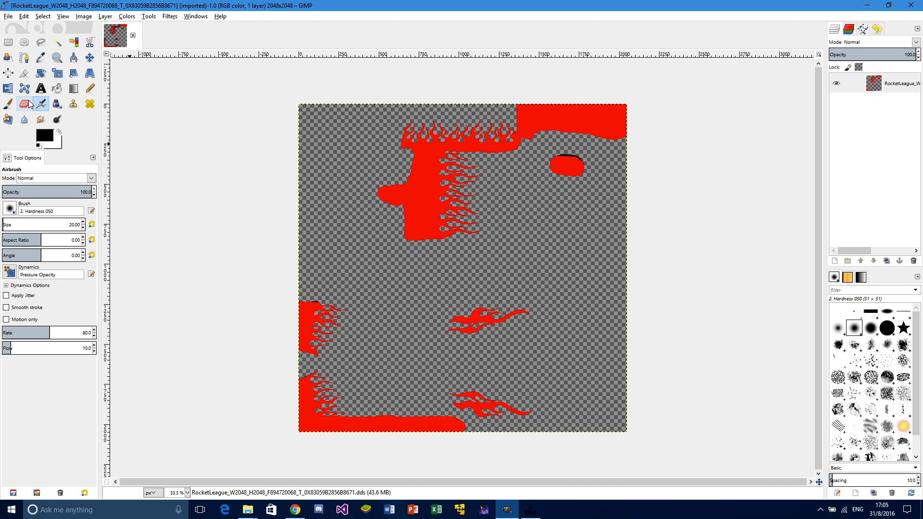
Erase all the red flame artwork from the decal layer using the Eraser with the 2. Hardness 100 brush at size 811.16
left_click(25, 104)
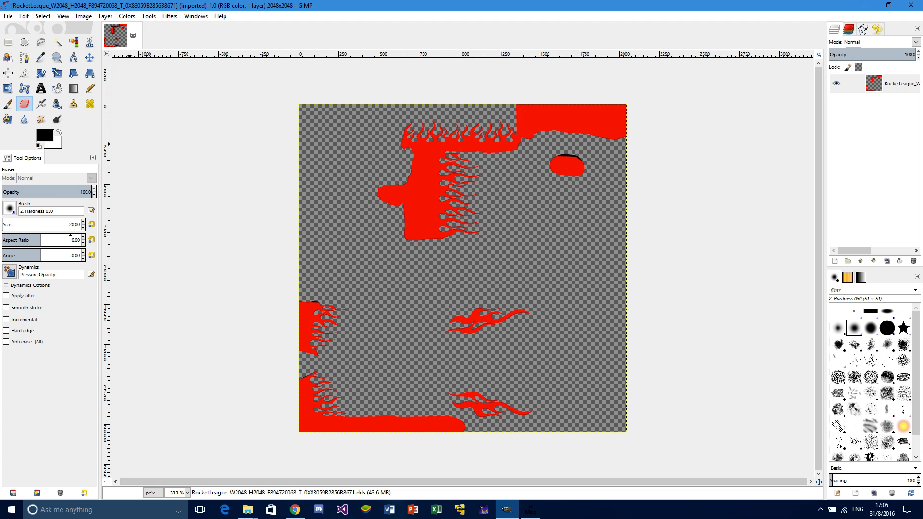
left_click_drag(31, 225, 66, 225)
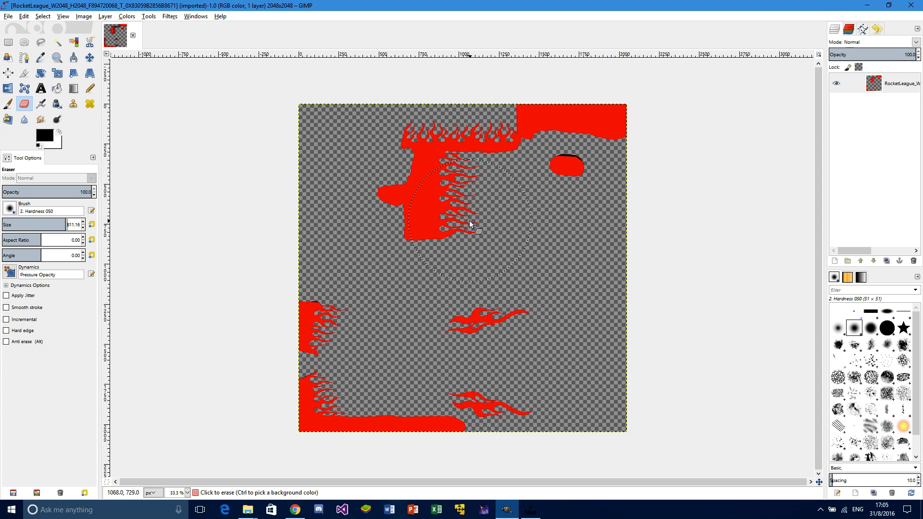
left_click(10, 208)
left_click(38, 235)
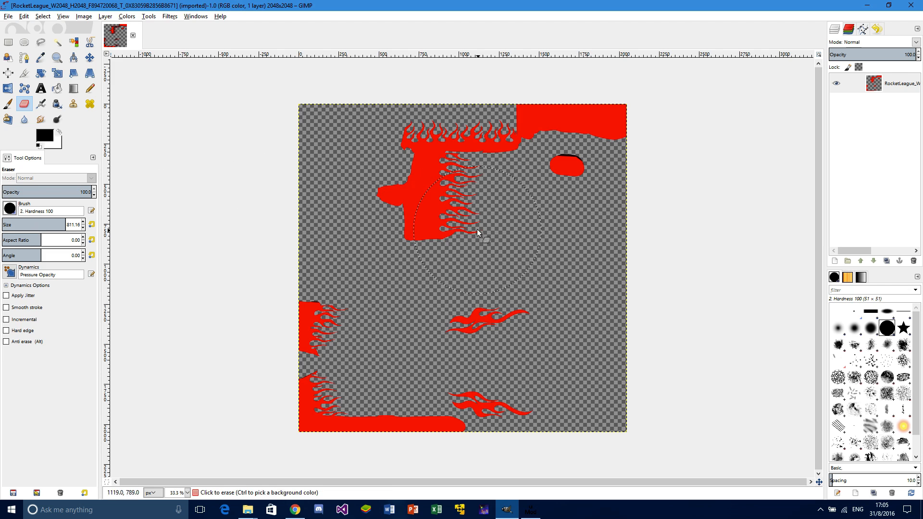
left_click(430, 197)
mouse_move(418, 186)
left_mouse_down()
mouse_move(507, 147)
mouse_move(591, 154)
left_mouse_up()
mouse_move(508, 120)
left_mouse_down()
mouse_move(242, 209)
mouse_move(696, 293)
mouse_move(312, 404)
mouse_move(438, 411)
left_mouse_up()
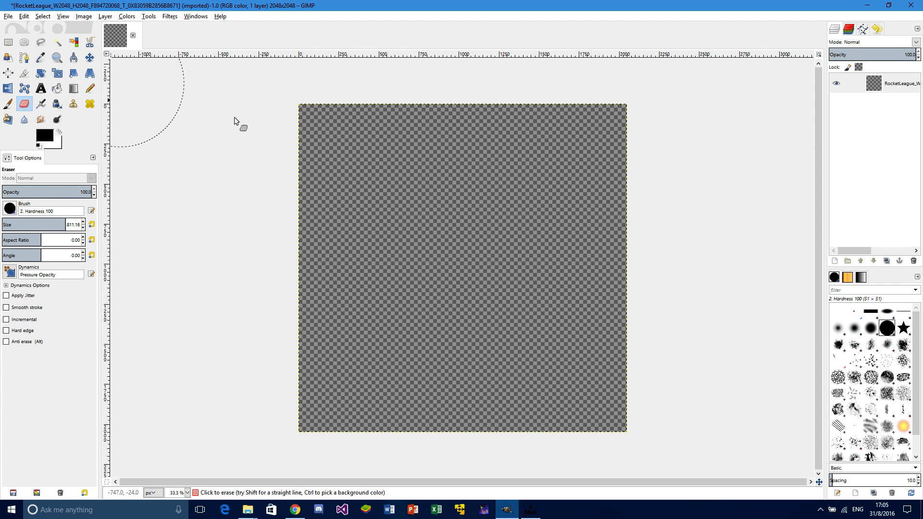
Open RocketLeague_W2048_H2048_F894720068_T_0X1D00854BEA739C58.dds as a layer in the current image, without loading its mipmaps
left_click(8, 16)
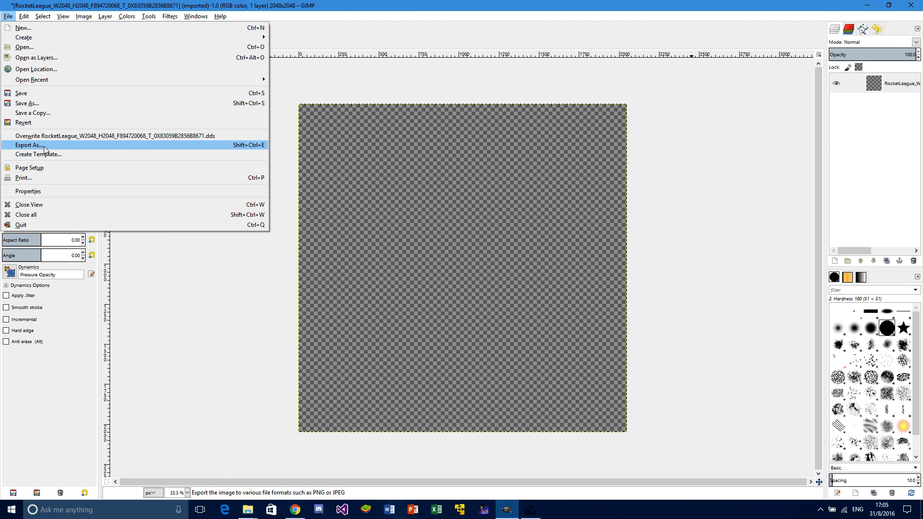
left_click(35, 57)
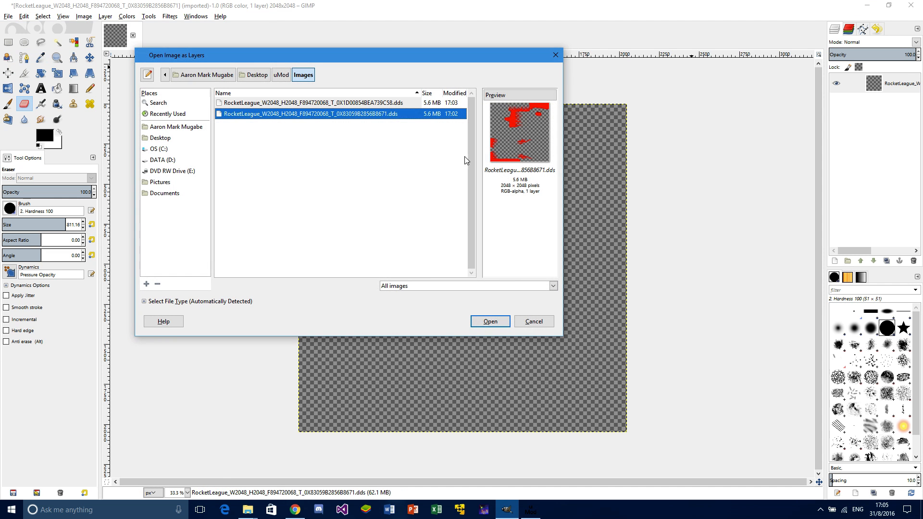
left_click(402, 106)
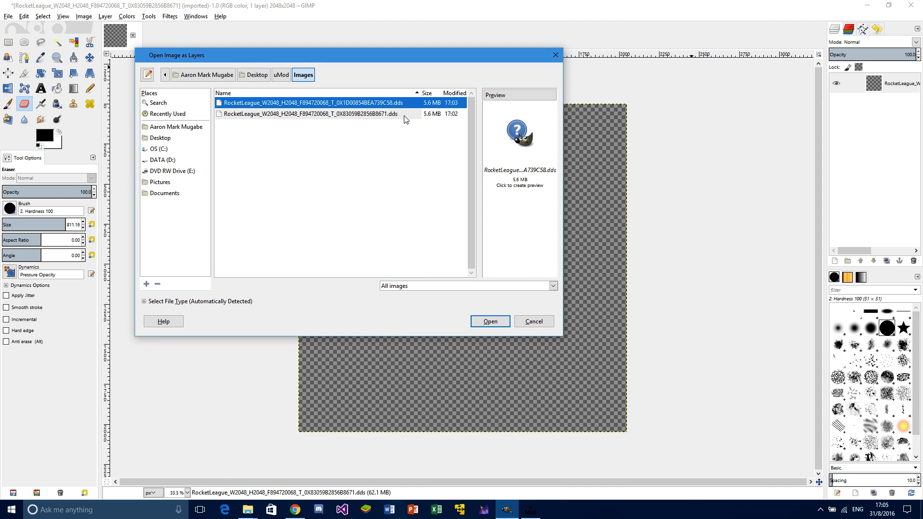
left_click(490, 321)
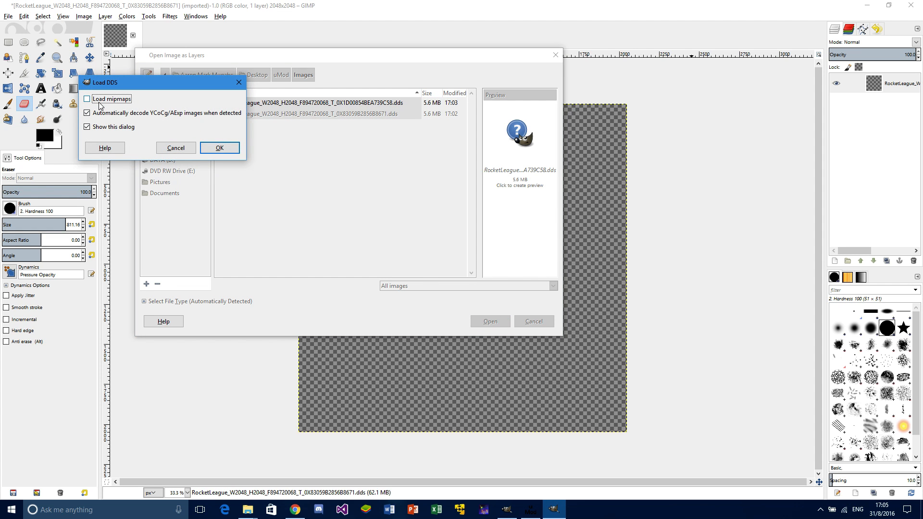
left_click(221, 151)
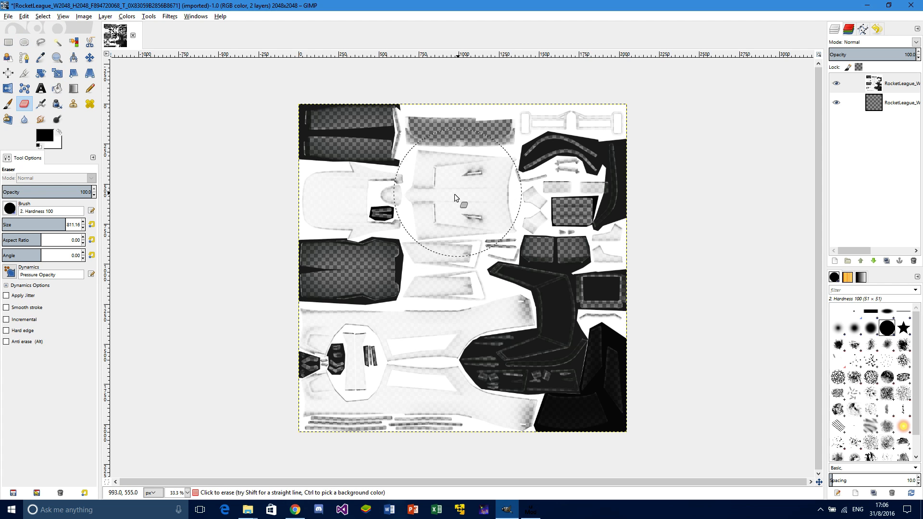
left_click(8, 16)
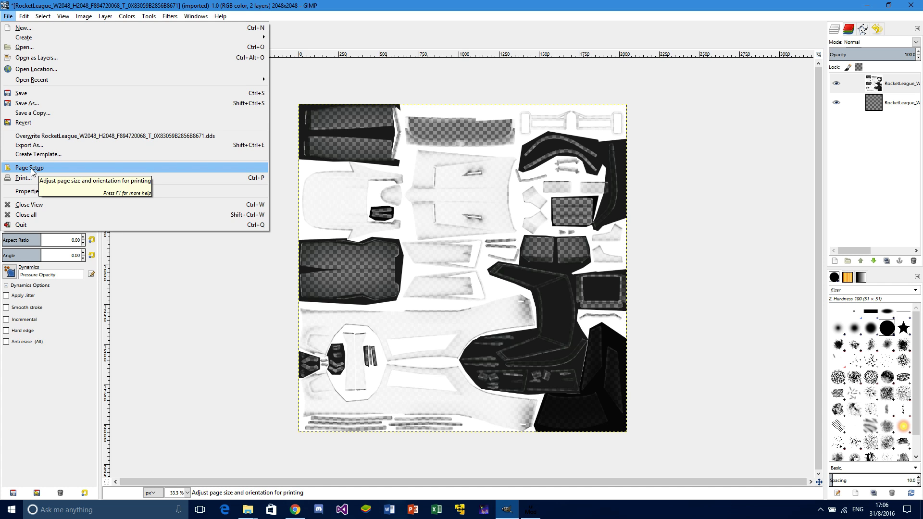
left_click(30, 48)
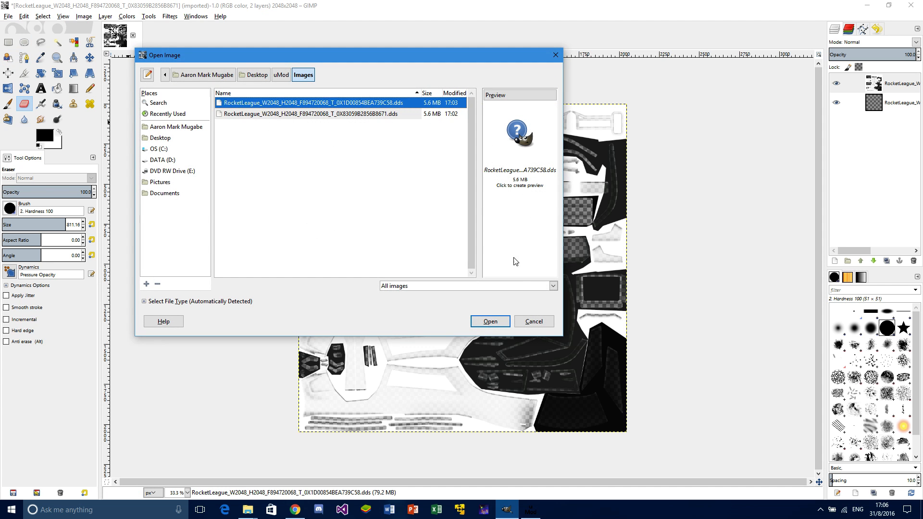
left_click(534, 321)
Start opening another image as a layer and browse to the Images folder on the Desktop
left_click(8, 16)
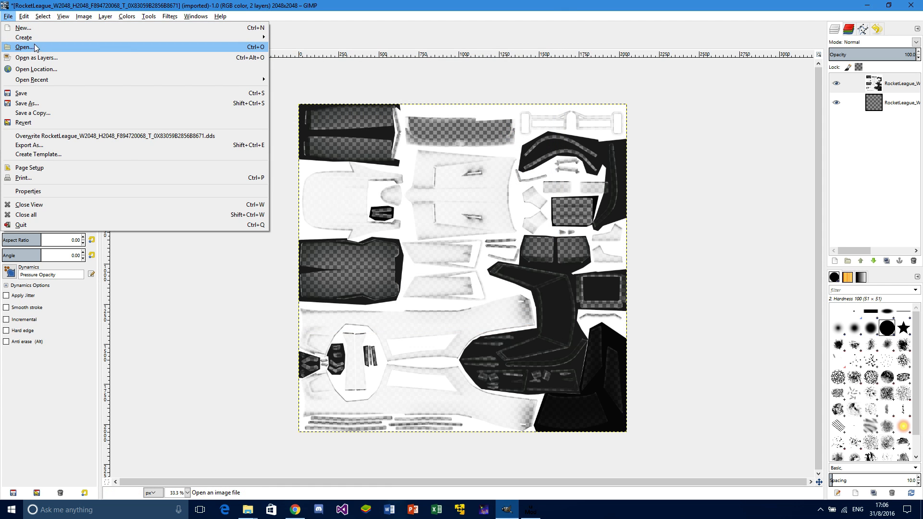
left_click(37, 58)
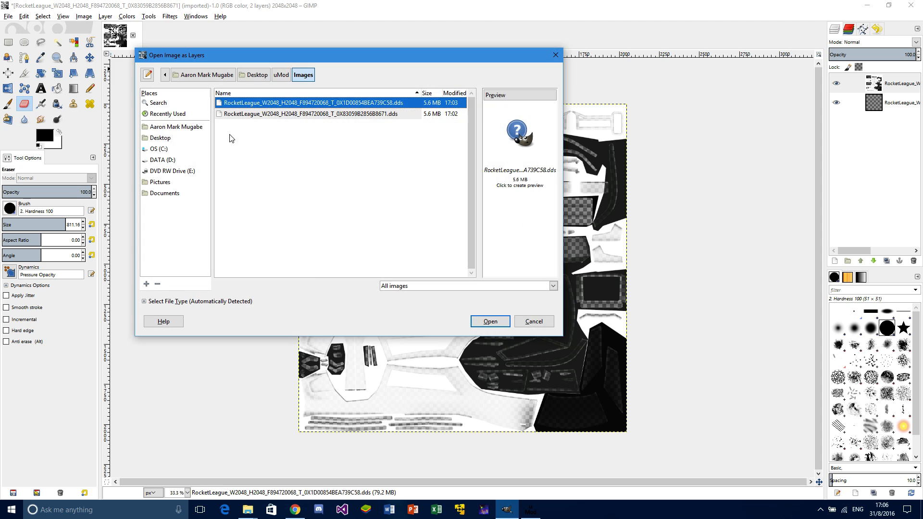
left_click(163, 149)
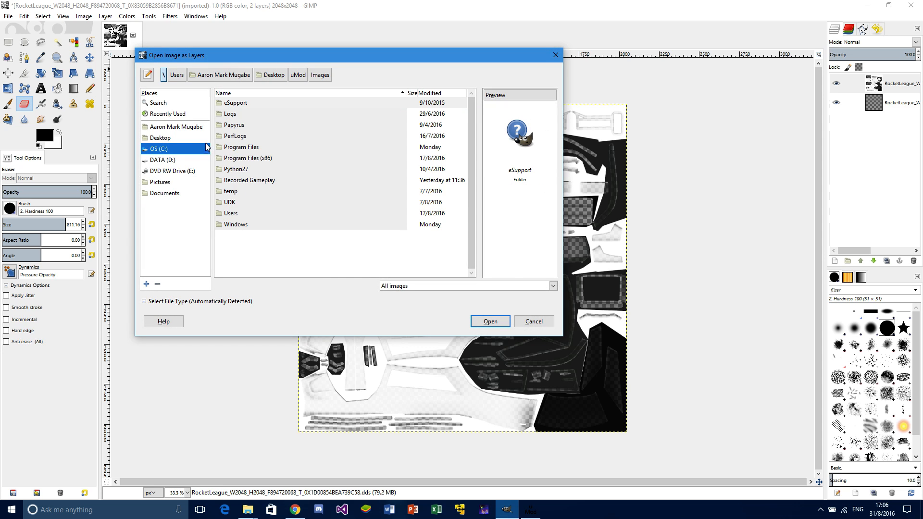
left_click(176, 139)
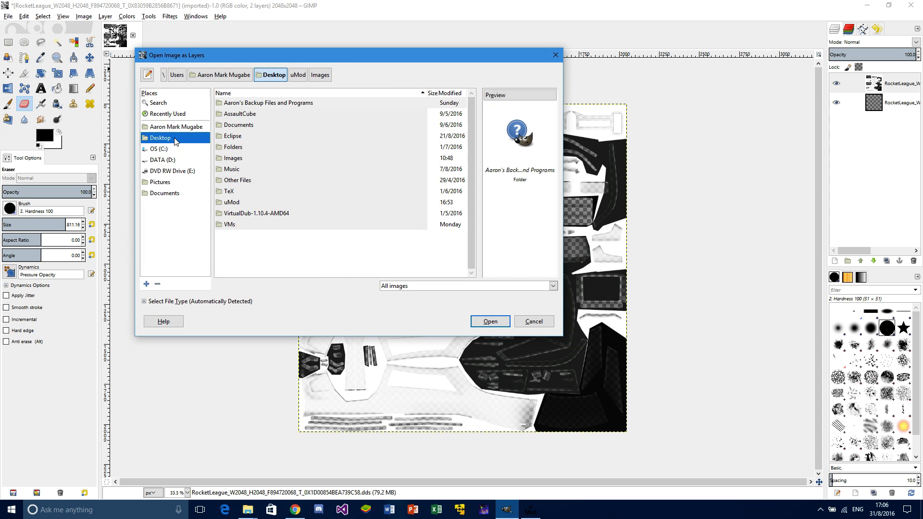
left_click(236, 162)
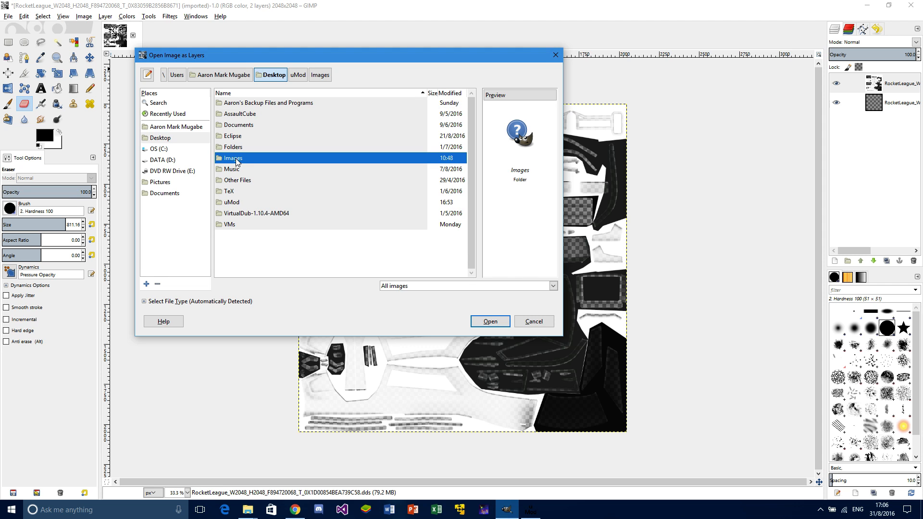
double_click(236, 162)
Preview several images in the folder and add ESL.png as a new layer
left_click(296, 181)
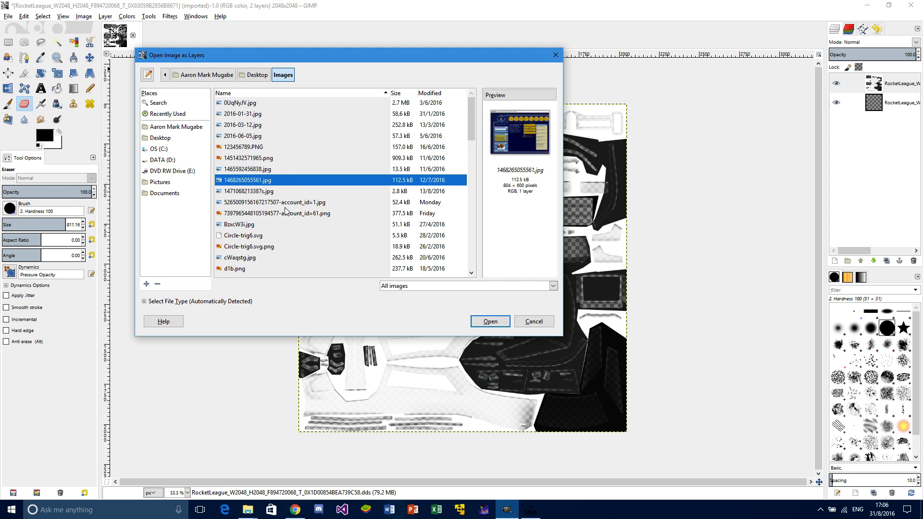
left_click(286, 202)
left_click(276, 257)
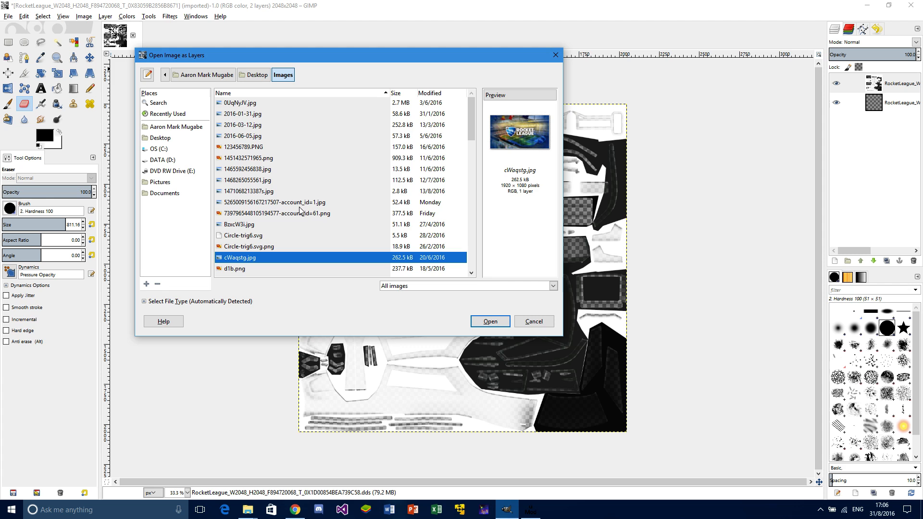
scroll(299, 205, "down", 5)
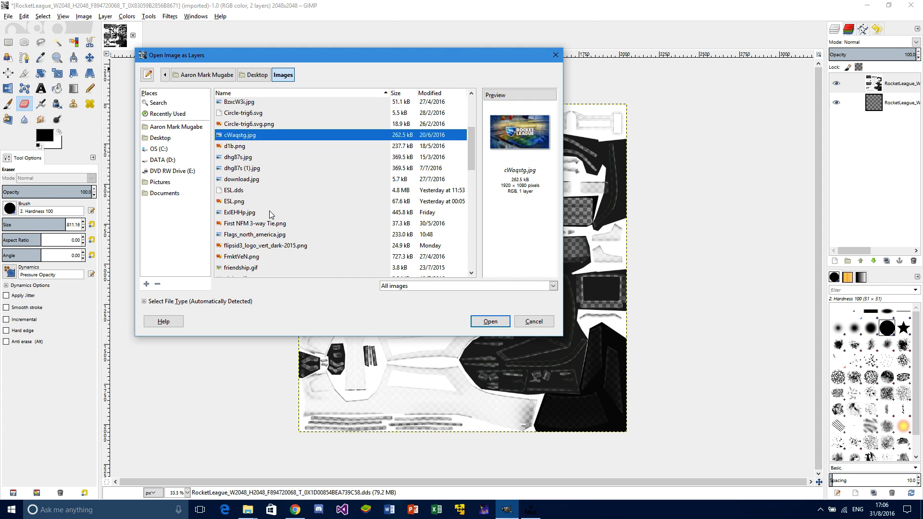
left_click(229, 201)
scroll(361, 179, "down", 2)
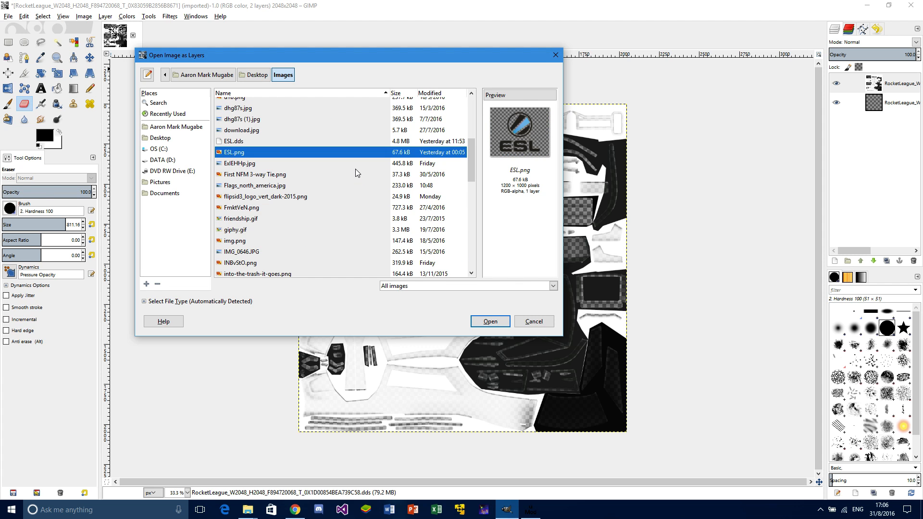
left_click(499, 328)
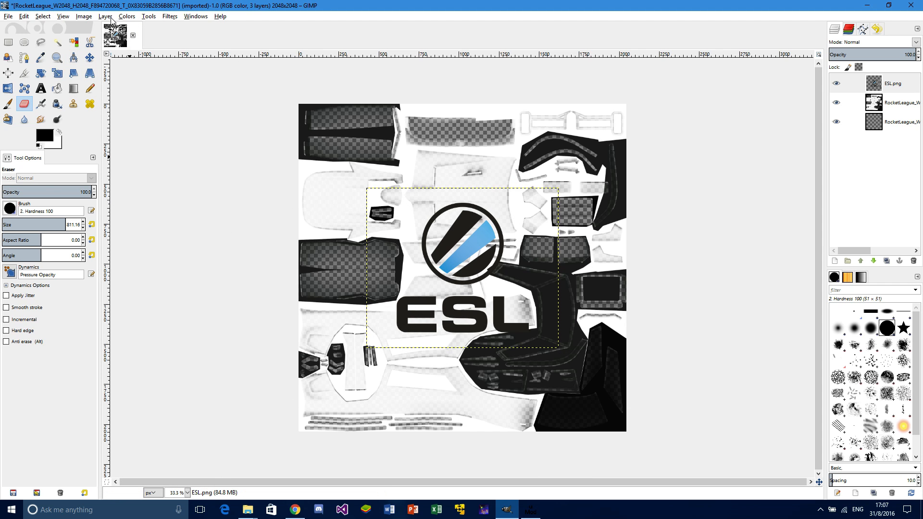
Colorize the ESL logo layer solid black with hue 0, saturation 100 and lightness -100
left_click(128, 17)
left_click(142, 50)
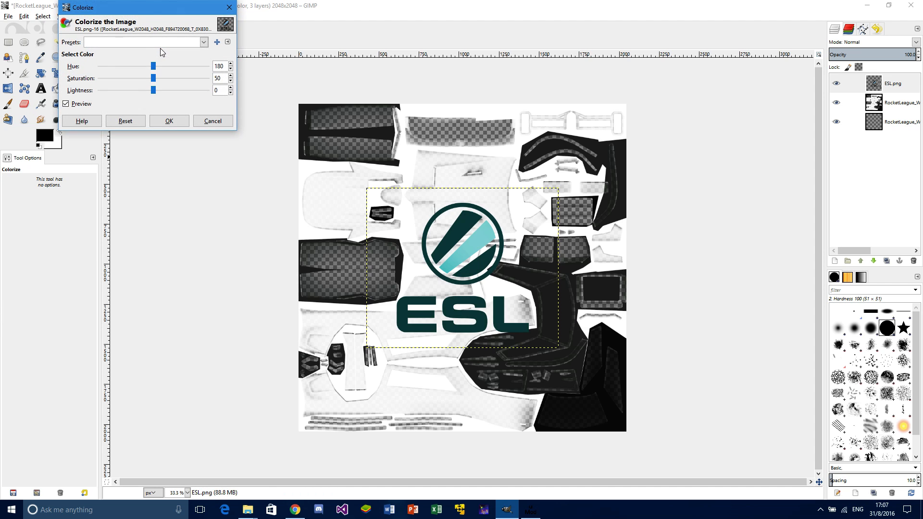
left_click_drag(154, 66, 94, 68)
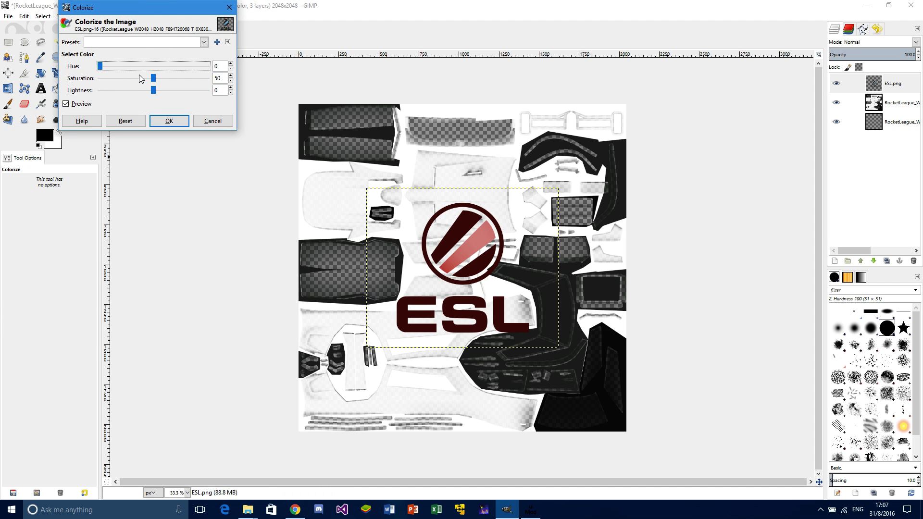
left_click_drag(154, 78, 235, 91)
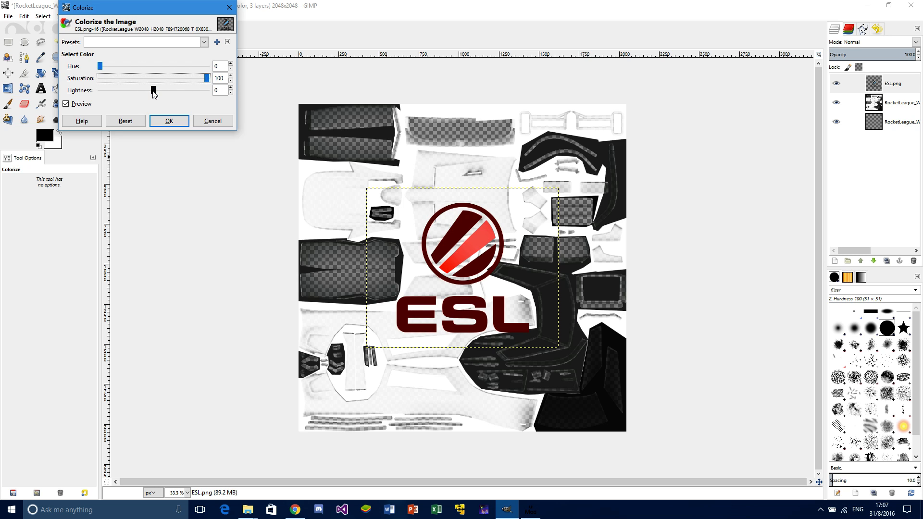
left_click_drag(153, 91, 98, 90)
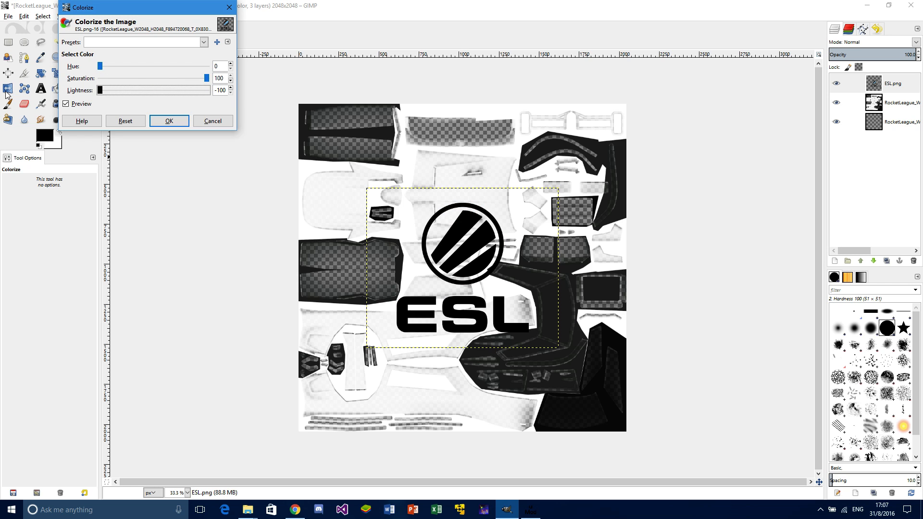
left_click(206, 78)
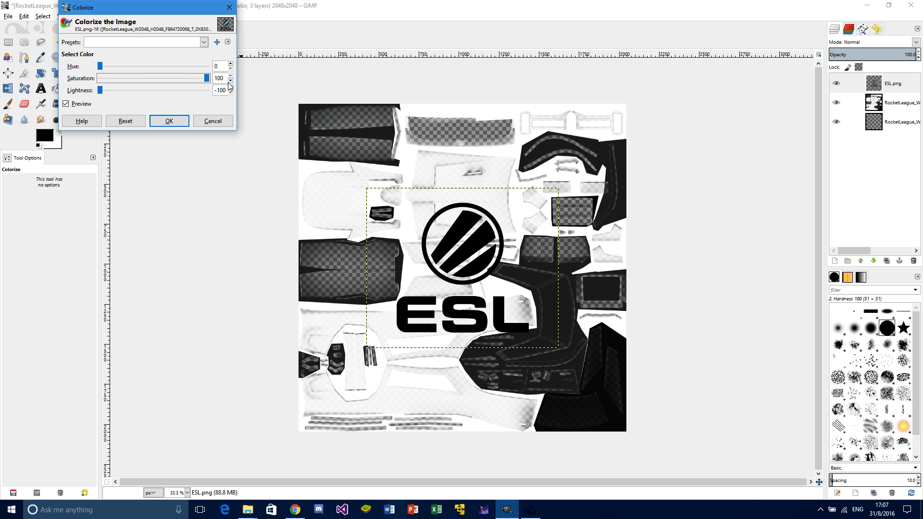
left_click(169, 120)
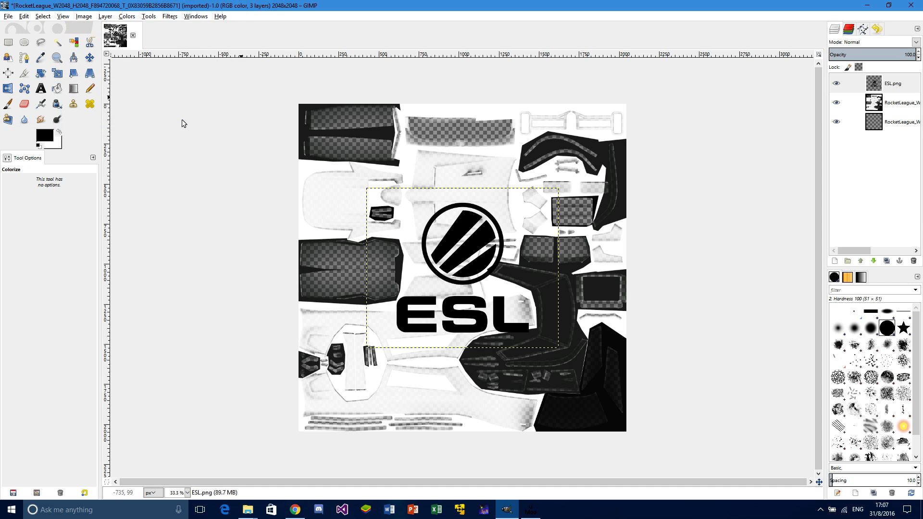
Colorize the black ESL logo bright red with hue 0, saturation 100 and lightness 50
left_click(134, 17)
left_click(142, 51)
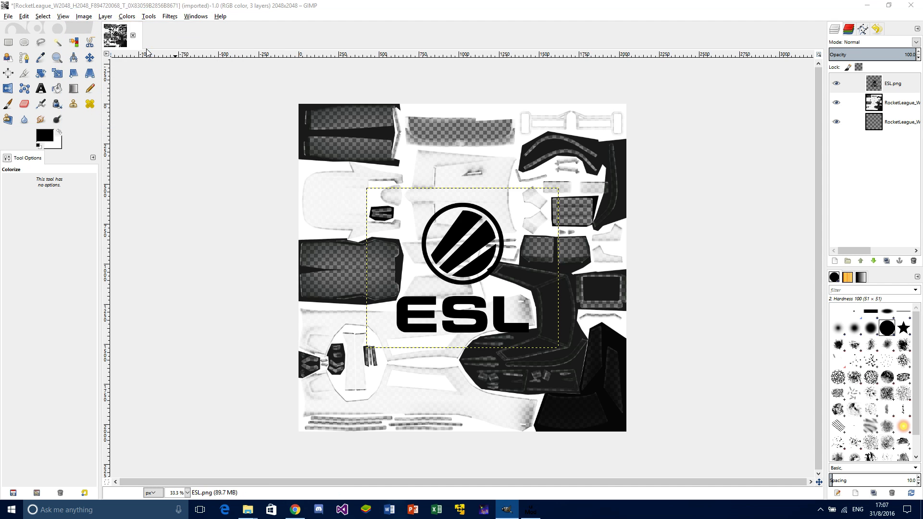
left_click_drag(153, 67, 98, 66)
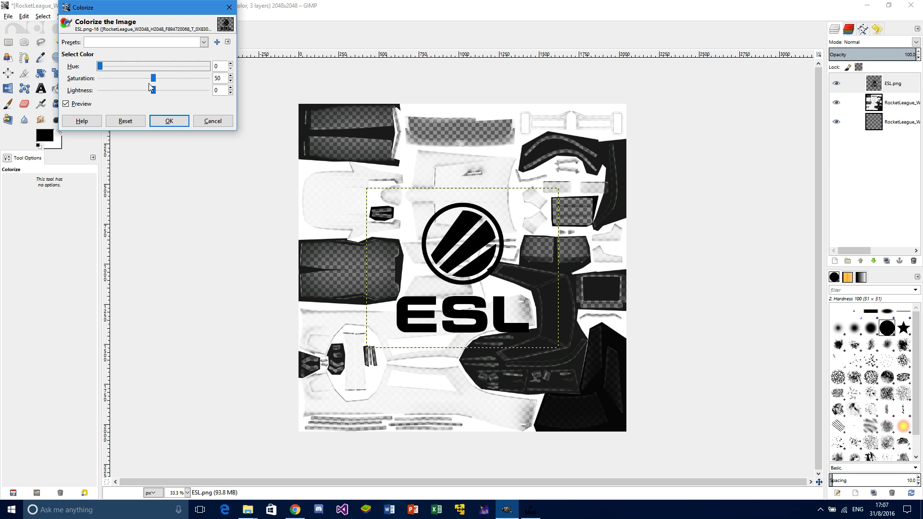
left_click(163, 79)
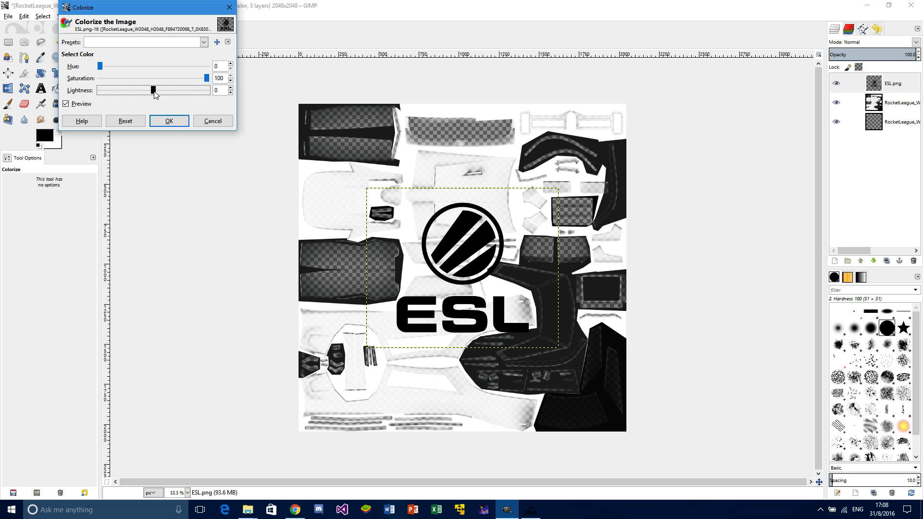
left_click_drag(154, 91, 182, 93)
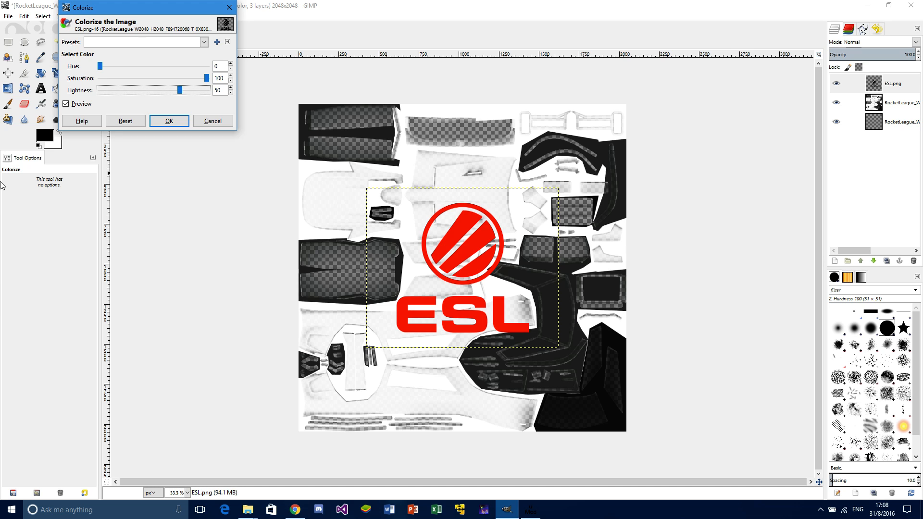
left_click(162, 124)
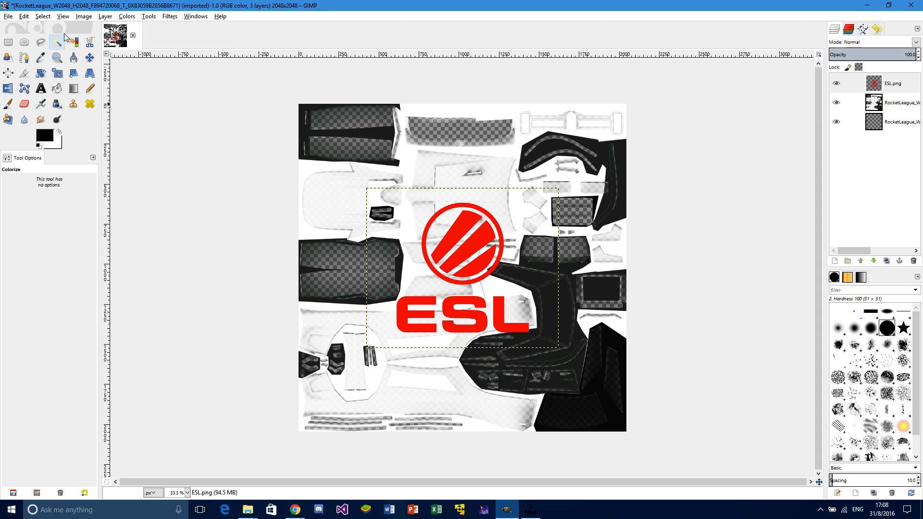
Rotate the ESL logo layer 90° clockwise
left_click(105, 16)
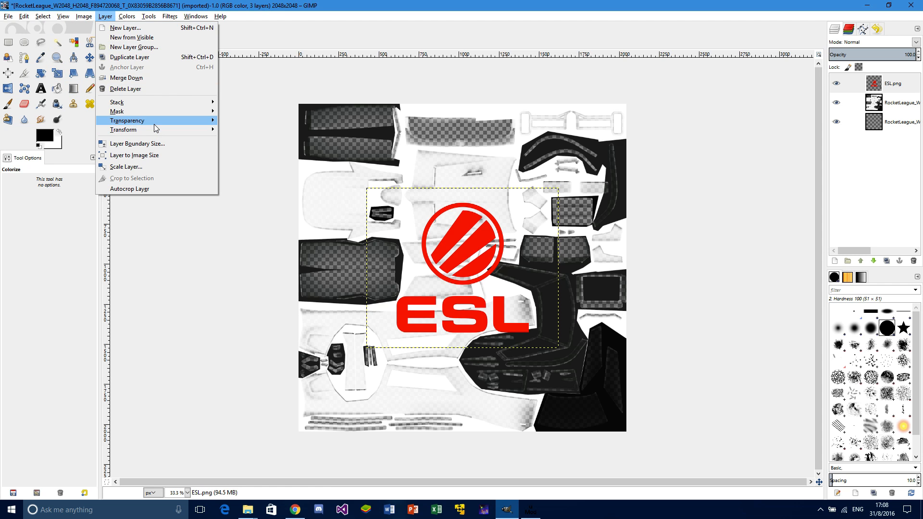
mouse_move(155, 124)
mouse_move(182, 130)
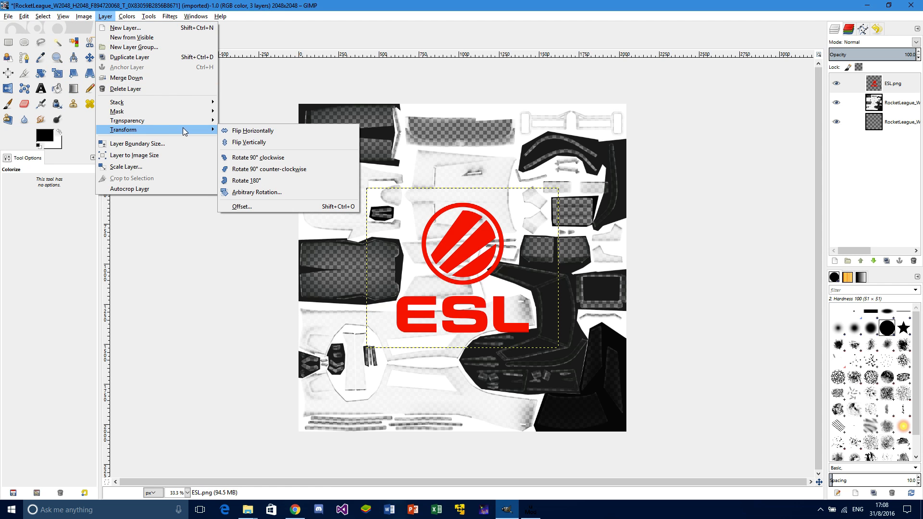
left_click(242, 157)
Scale the ESL logo layer to 300 × 360 px using Sinc (Lanczos3) interpolation
left_click(105, 17)
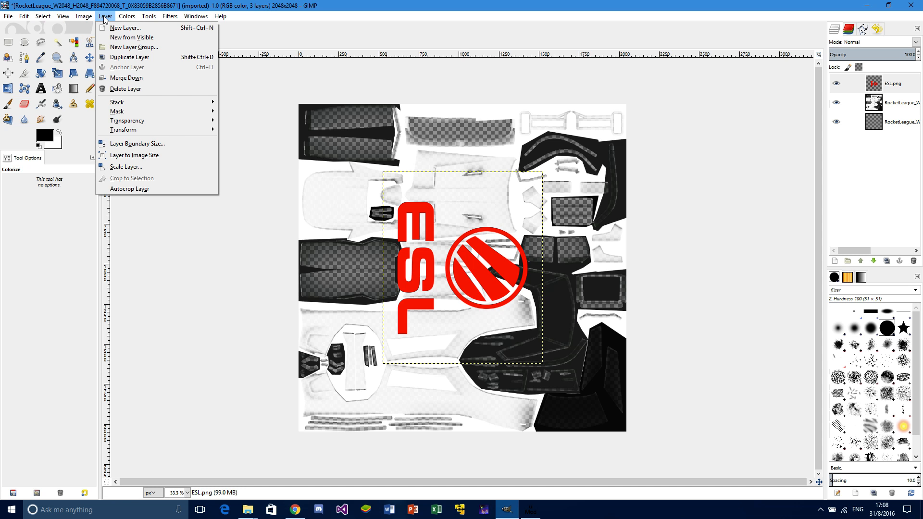
left_click(136, 167)
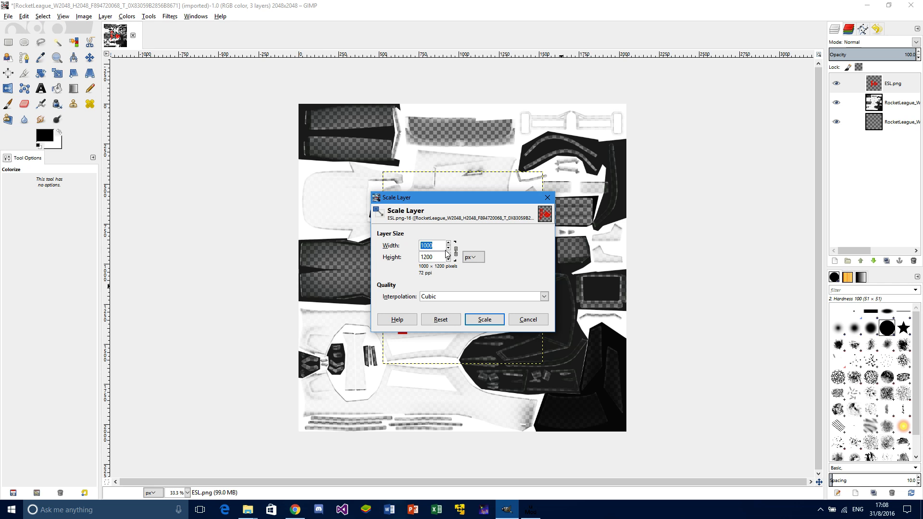
type("300")
left_click(444, 296)
left_click(447, 344)
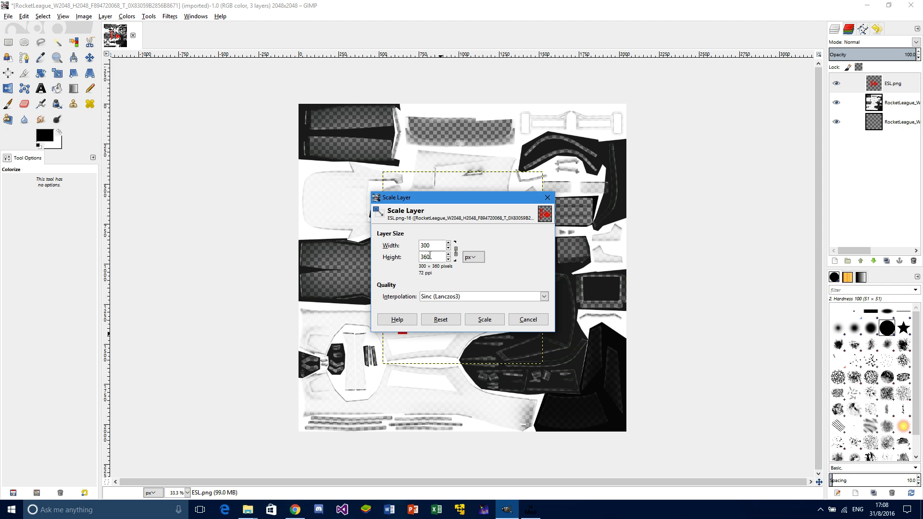
key("Tab")
left_click(481, 320)
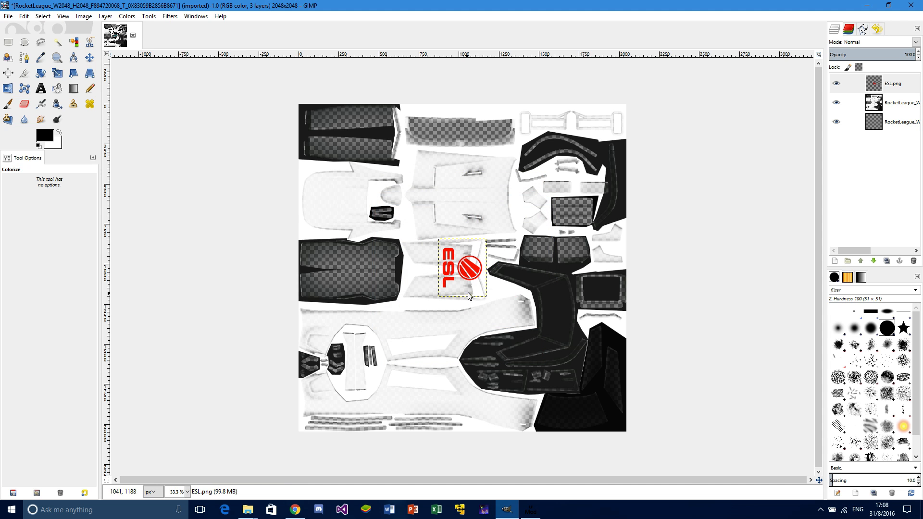
Move the ESL logo onto the light body panel at the template's upper centre, and hide the car template layer
key("m")
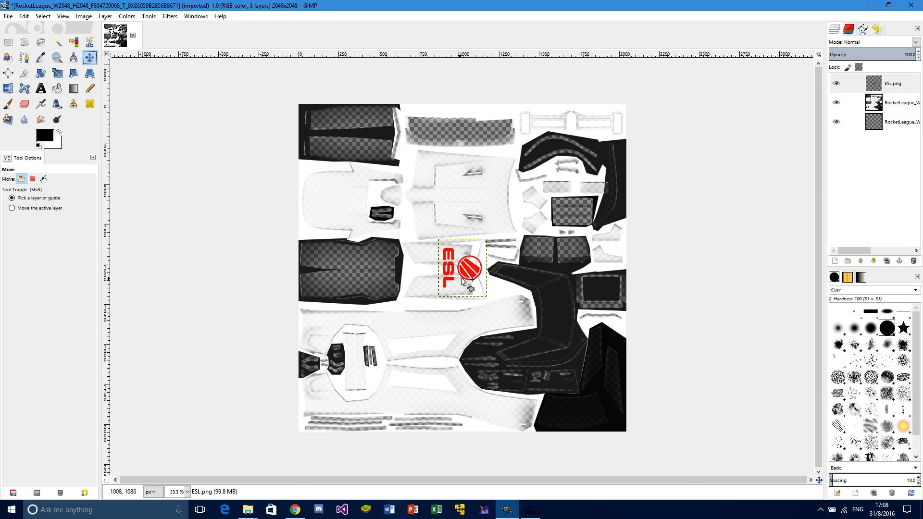
left_click_drag(473, 278, 483, 206)
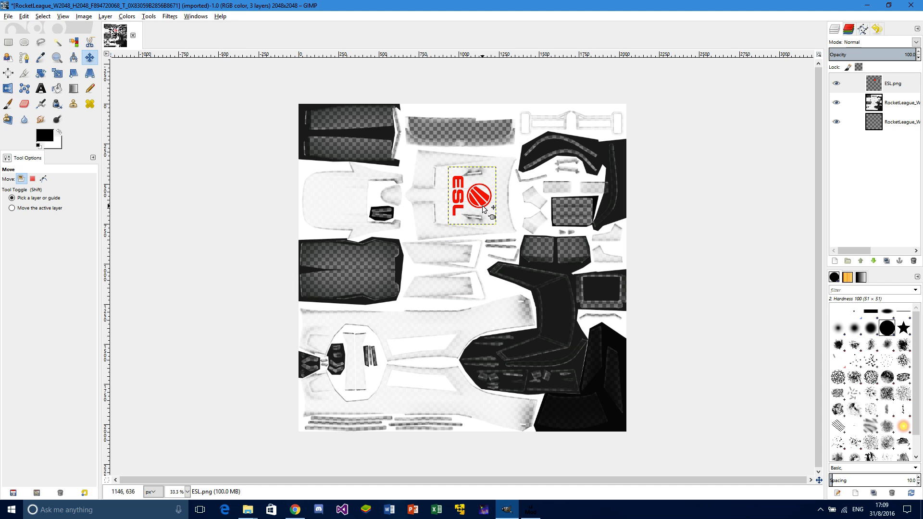
left_click(839, 102)
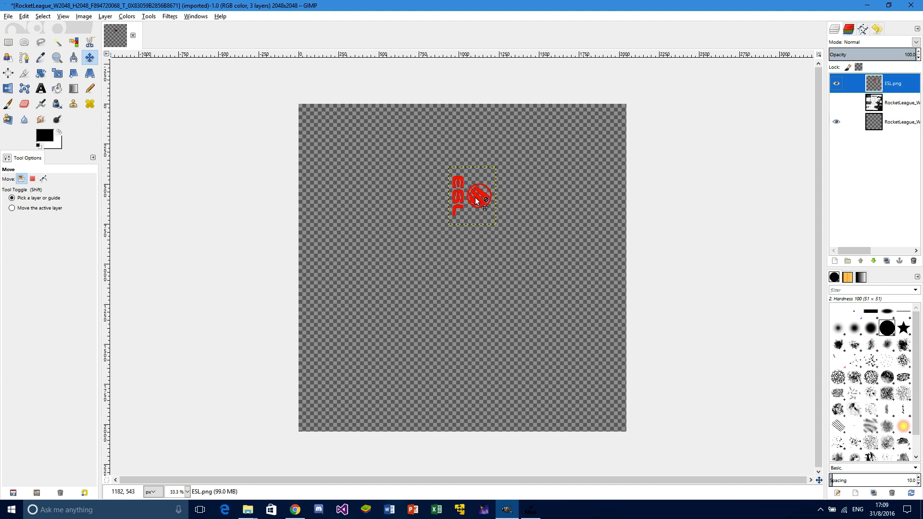
Export the image over RocketLeague_W2048_H2048_F894720068_T_0X83059B2856B8671.dds with Generate mipmaps, replacing the existing file
left_click(7, 17)
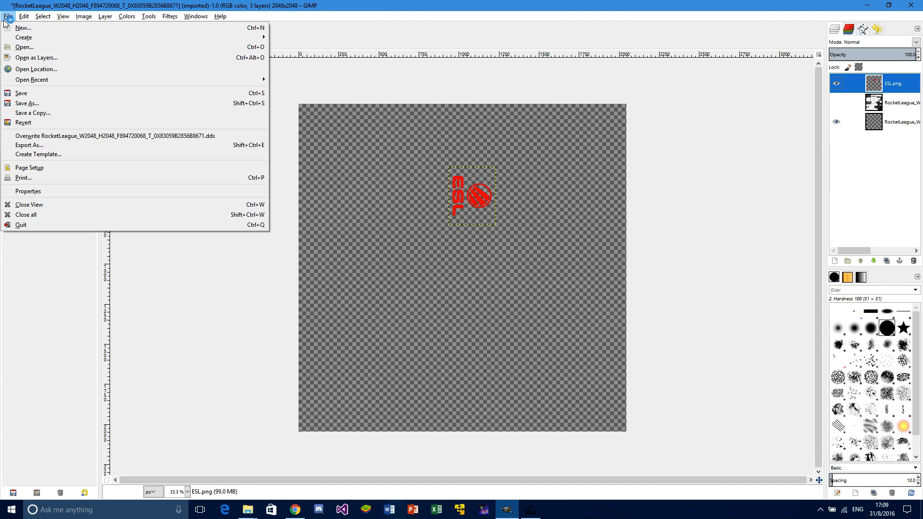
left_click(40, 147)
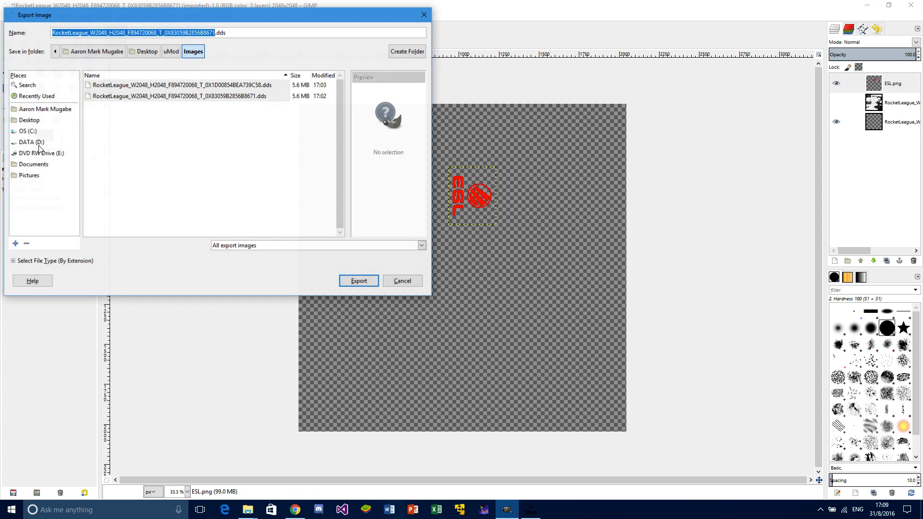
left_click(181, 98)
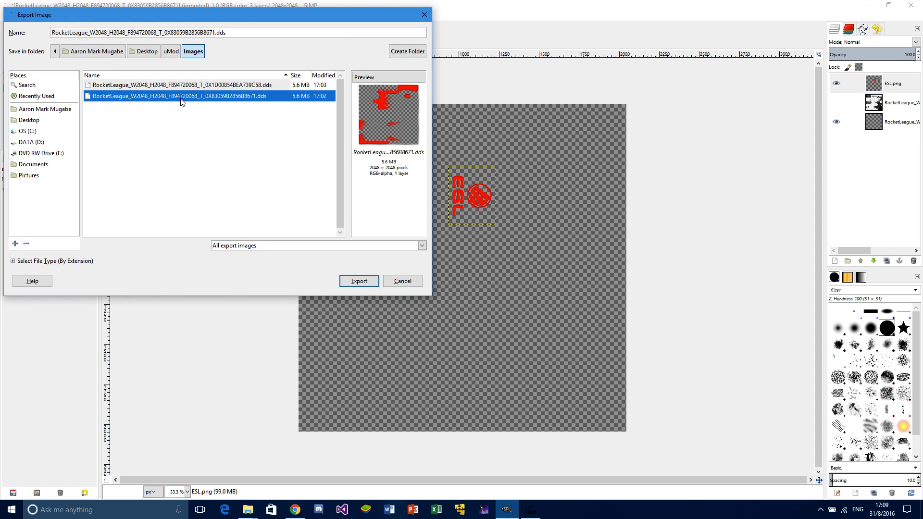
left_click(348, 285)
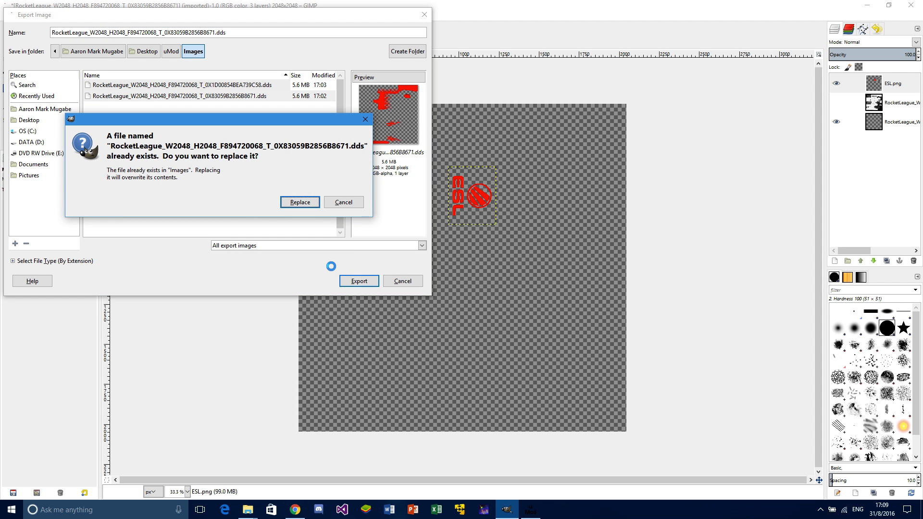
left_click(297, 199)
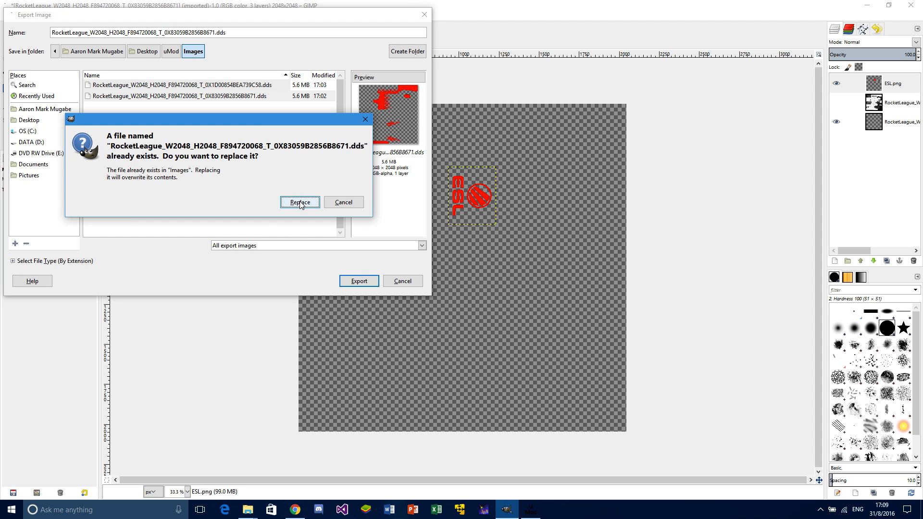
left_click(300, 203)
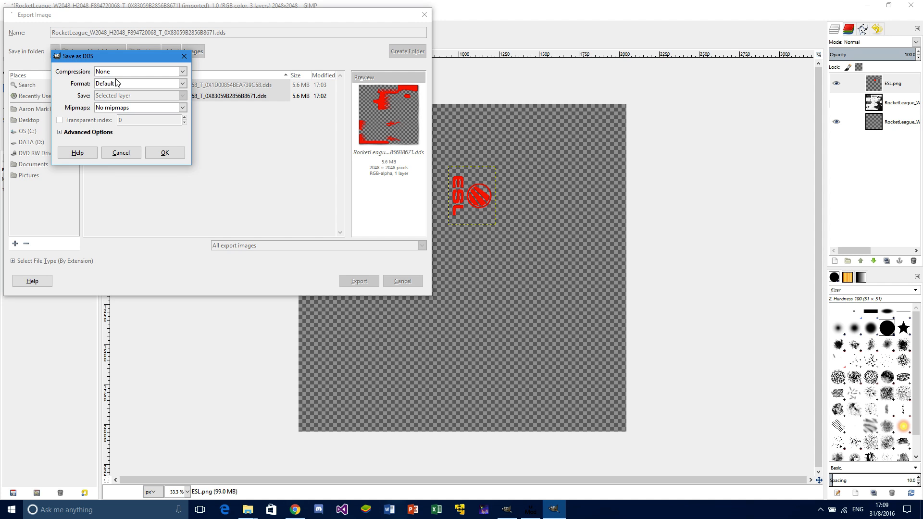
left_click(121, 108)
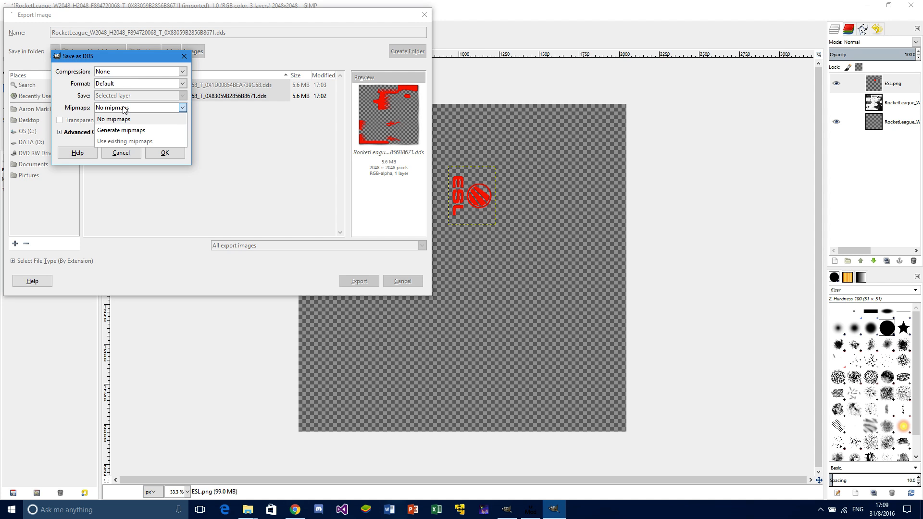
left_click(124, 131)
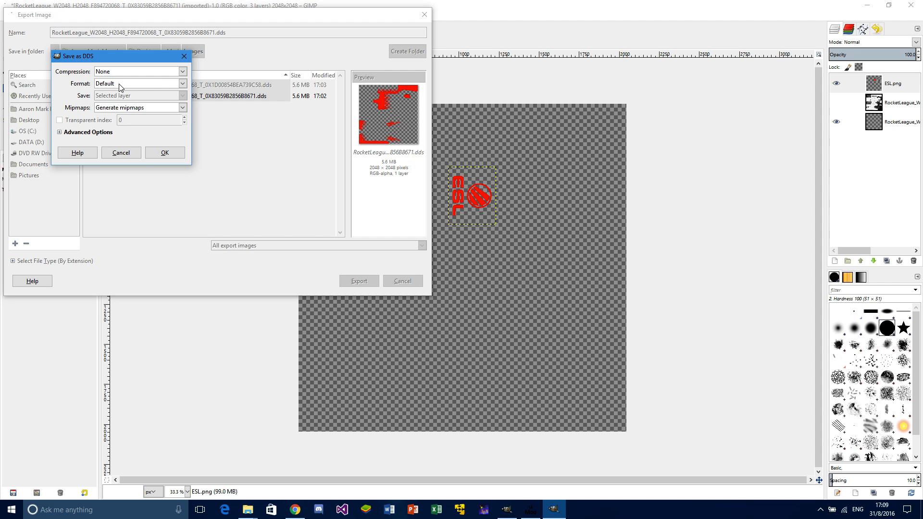
left_click(165, 152)
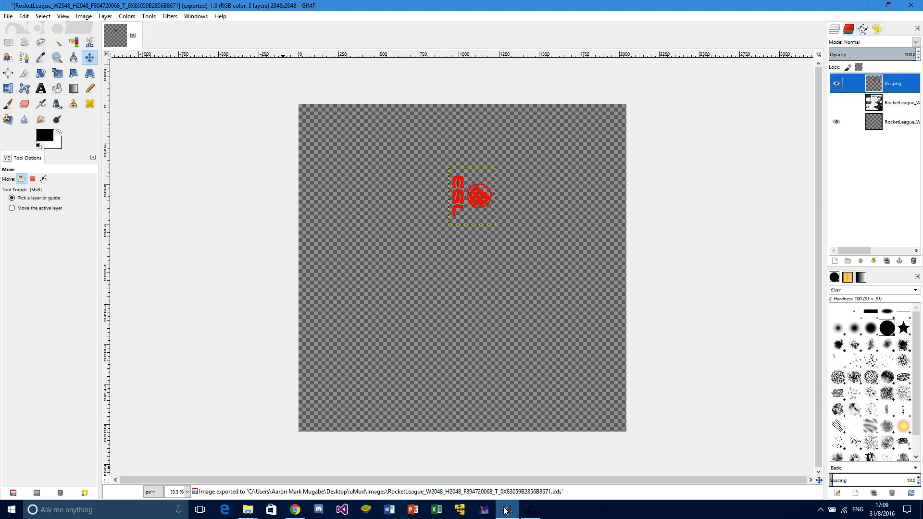
Bring up uMod, launch Rocket League through Steam, and enter the game's main menu
left_click(531, 516)
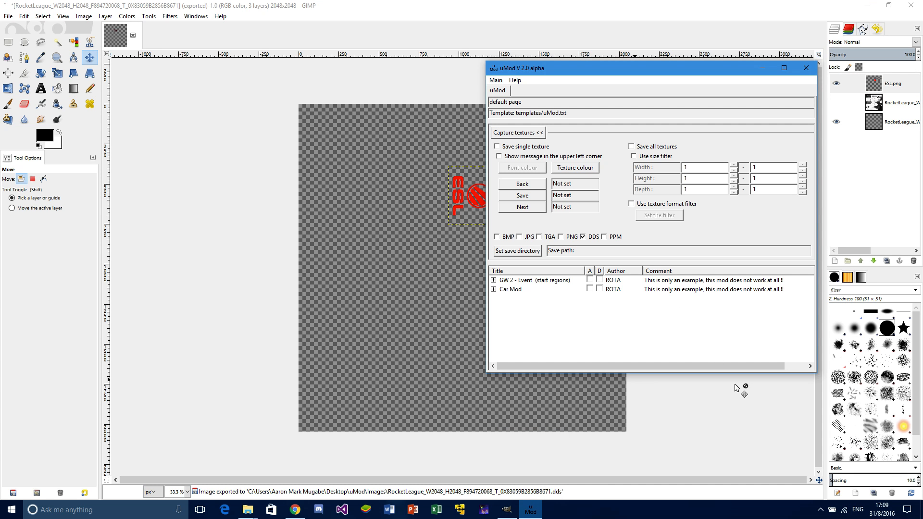
left_click(820, 515)
right_click(849, 475)
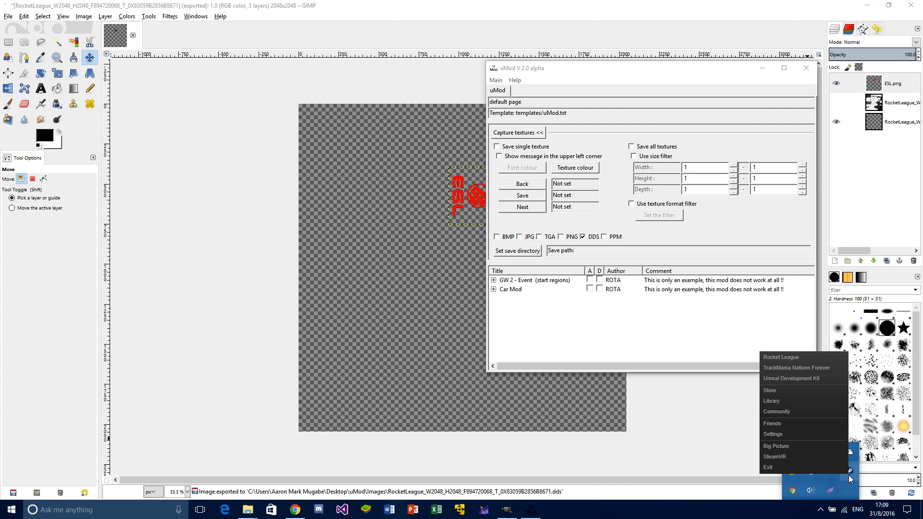
left_click(777, 358)
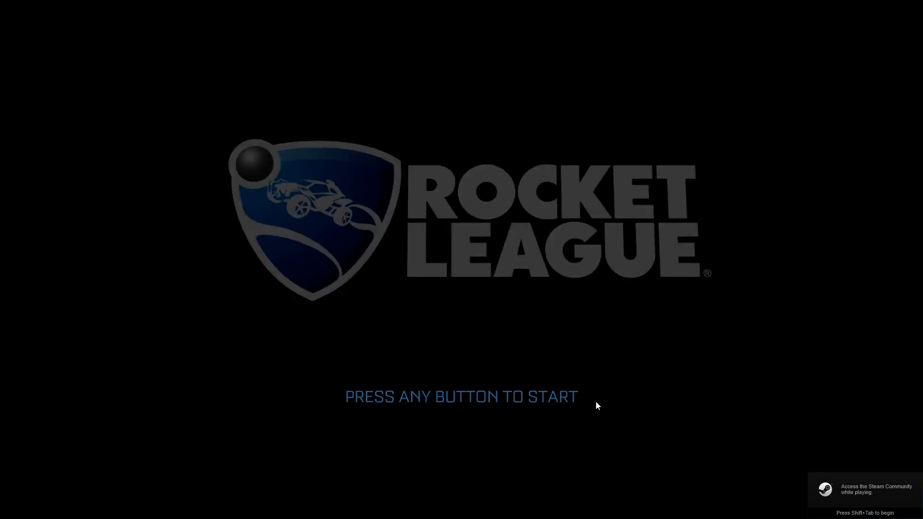
key("Return")
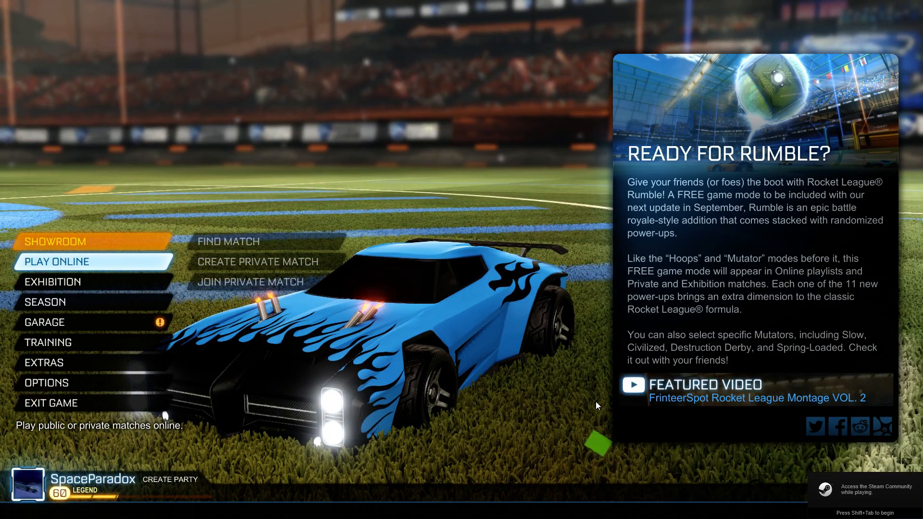
Switch to uMod and open the texture RocketLeague_W2048_H2048_F894720068_T_0X83059B2856B8671 for the running game
key("alt+Tab")
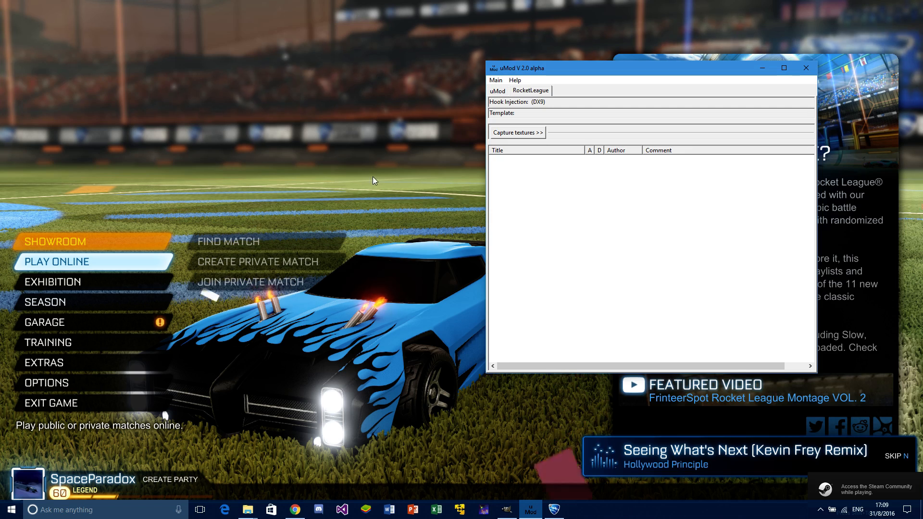
right_click(592, 197)
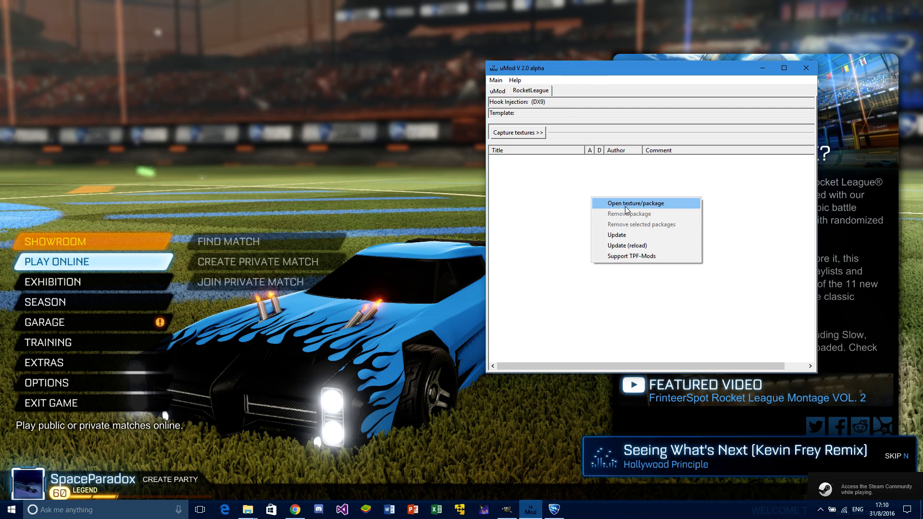
left_click(626, 204)
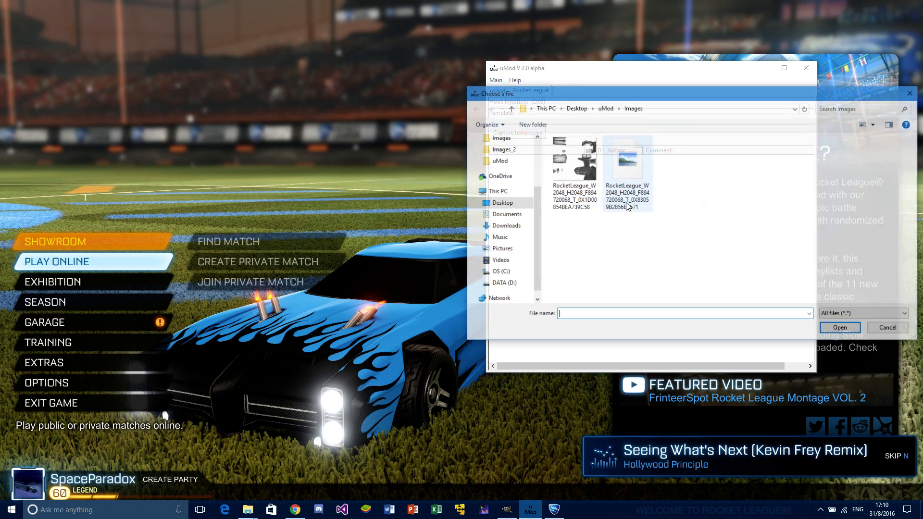
left_click(626, 206)
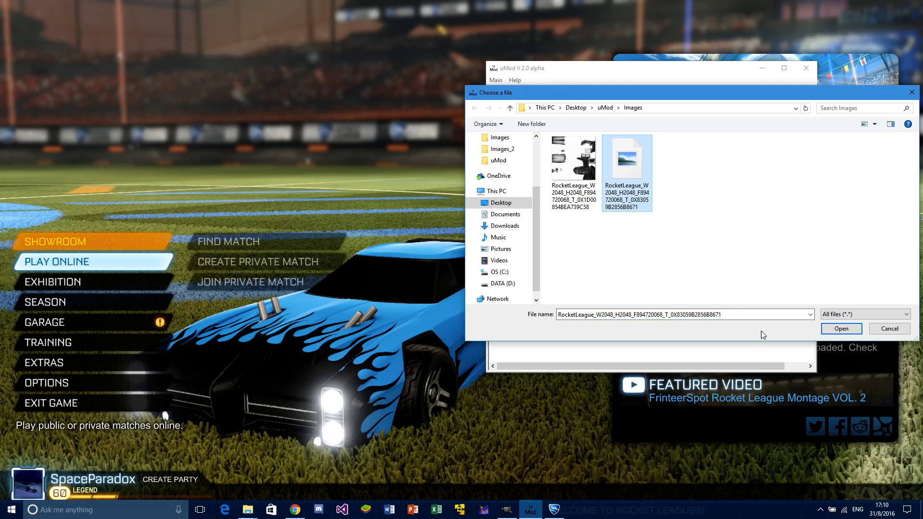
left_click(826, 333)
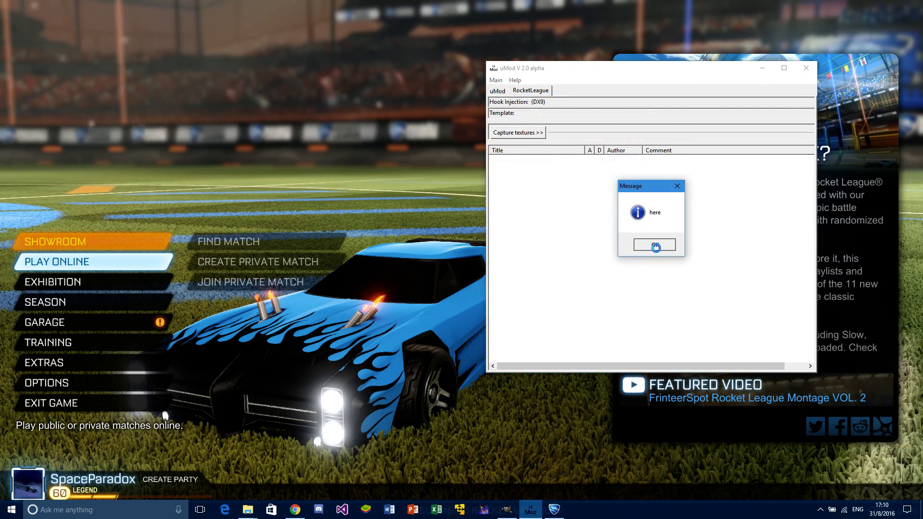
left_click(655, 245)
Return to Rocket League to check the modded car, and quit the game
left_click(378, 326)
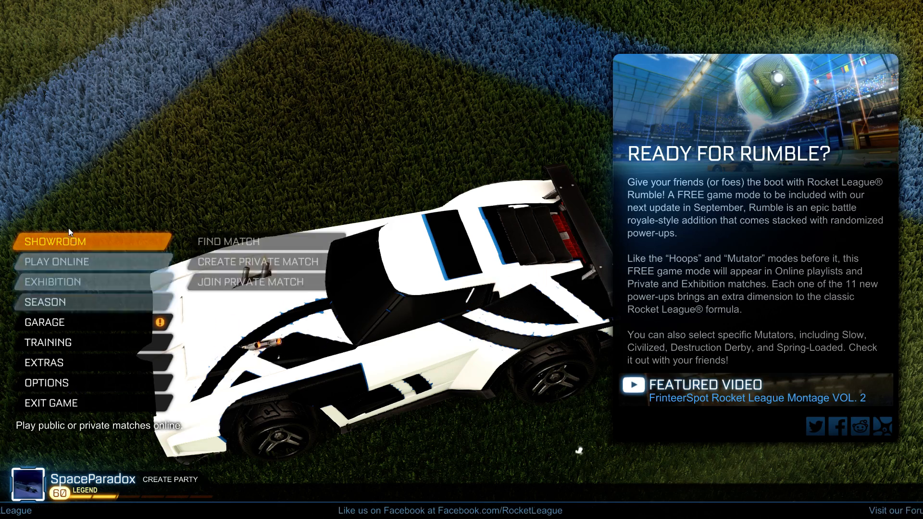
left_click(77, 408)
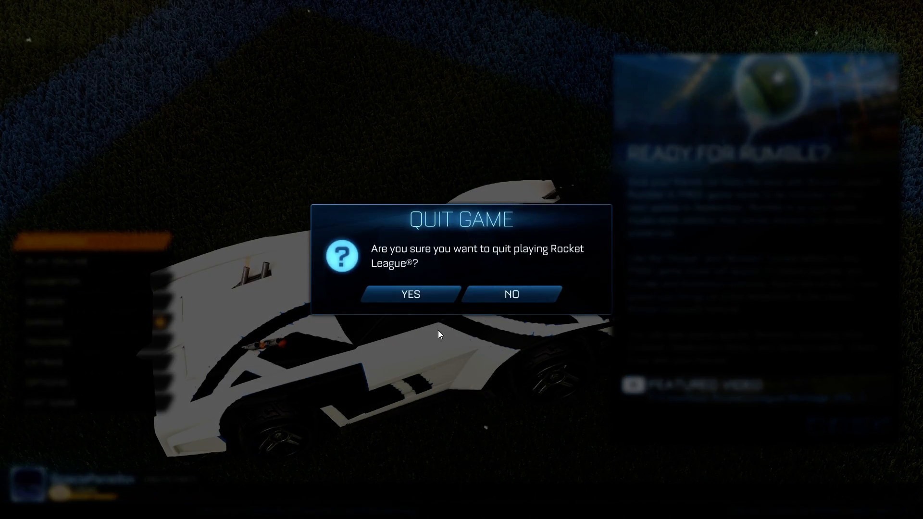
left_click(440, 301)
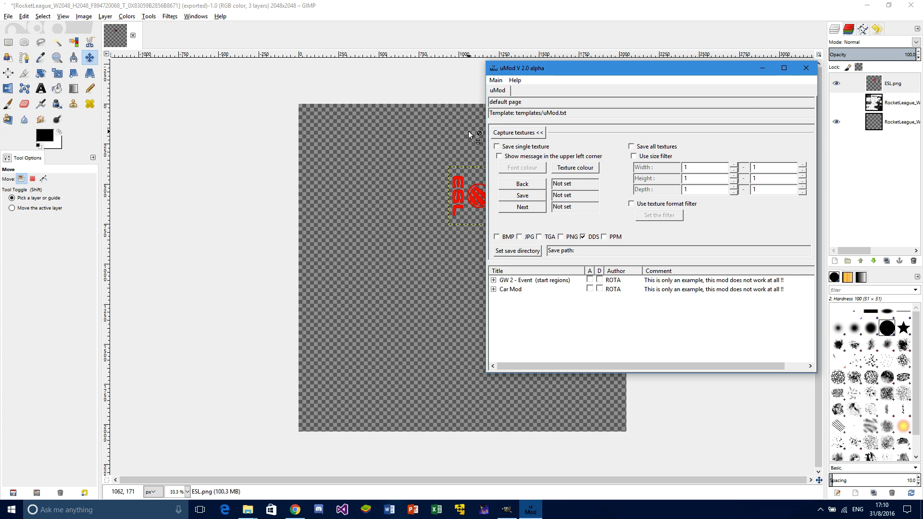
Return to GIMP and undo the ESL logo's move, scaling, rotation and colorizing, keeping the added ESL.png layer
left_click(247, 110)
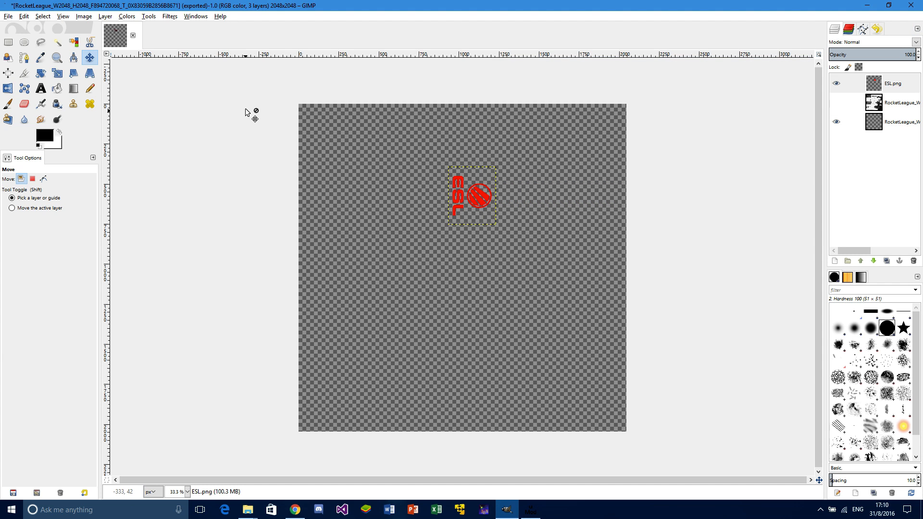
key("ctrl+z")
key("ctrl+z")
key("ctrl+z")
key("ctrl+z")
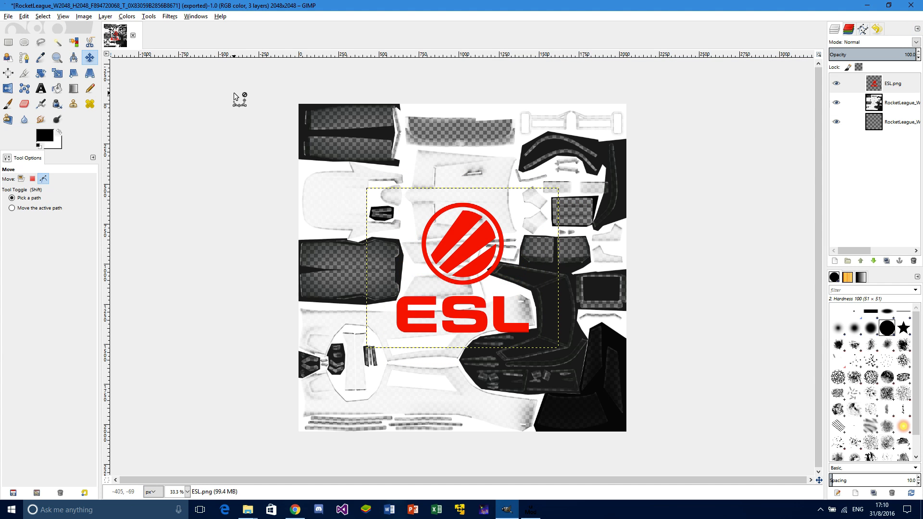
key("ctrl+z")
key("ctrl+z")
key("ctrl+z")
key("ctrl+z")
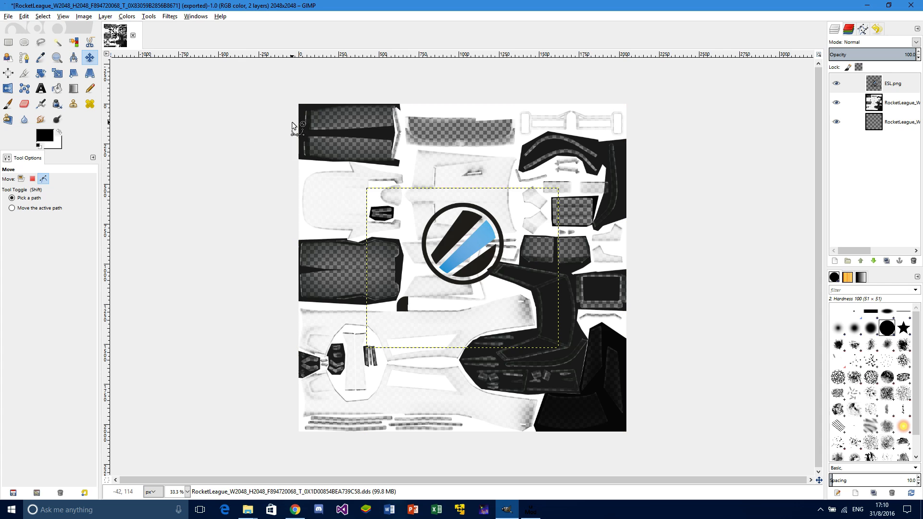
key("ctrl+y")
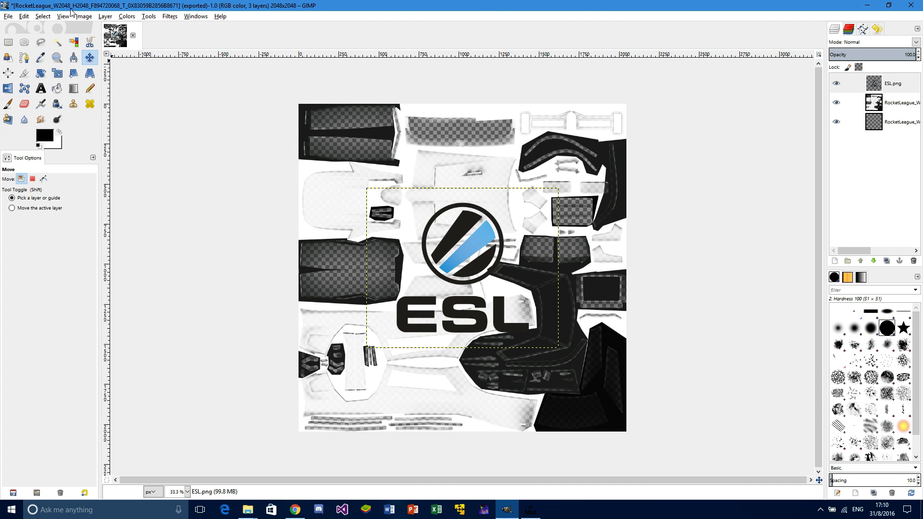
left_click(103, 17)
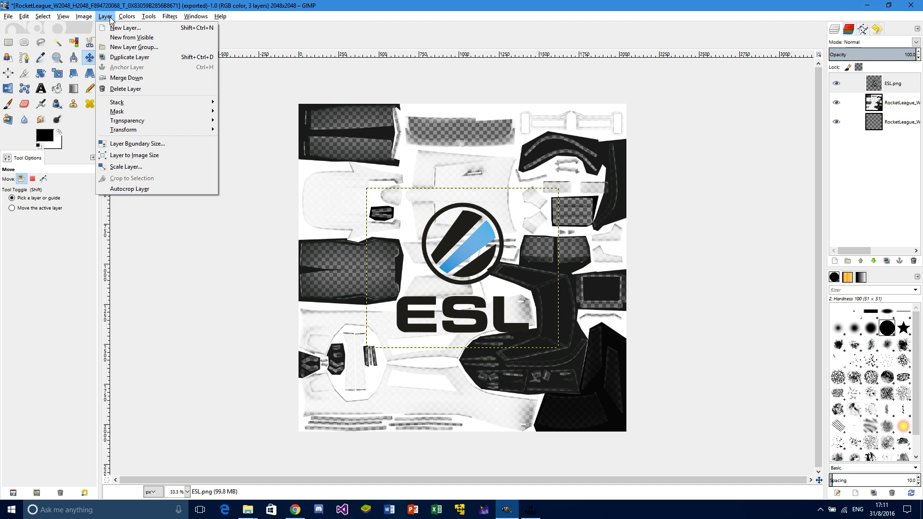
mouse_move(133, 123)
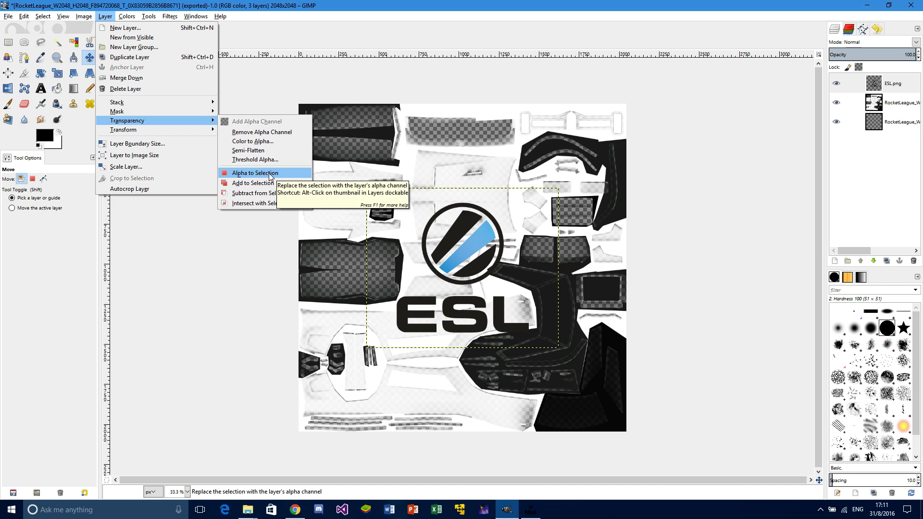
left_click(95, 110)
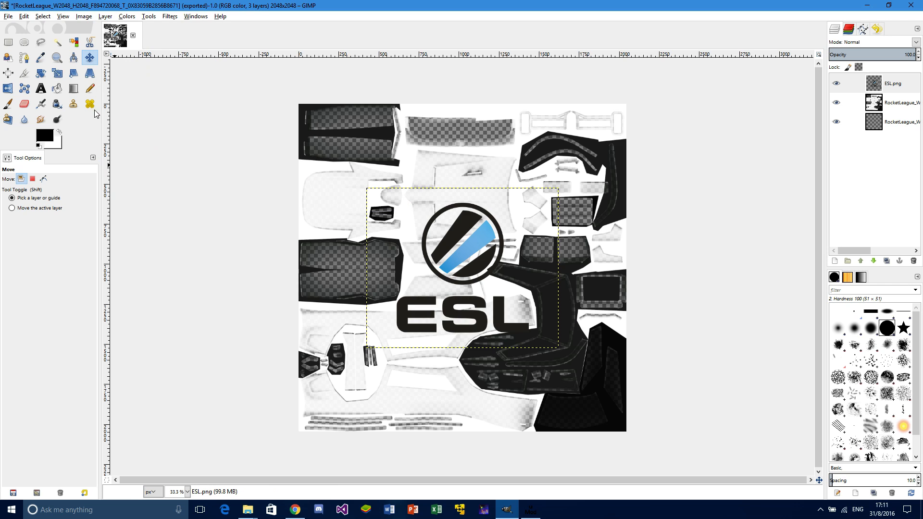
left_click(105, 16)
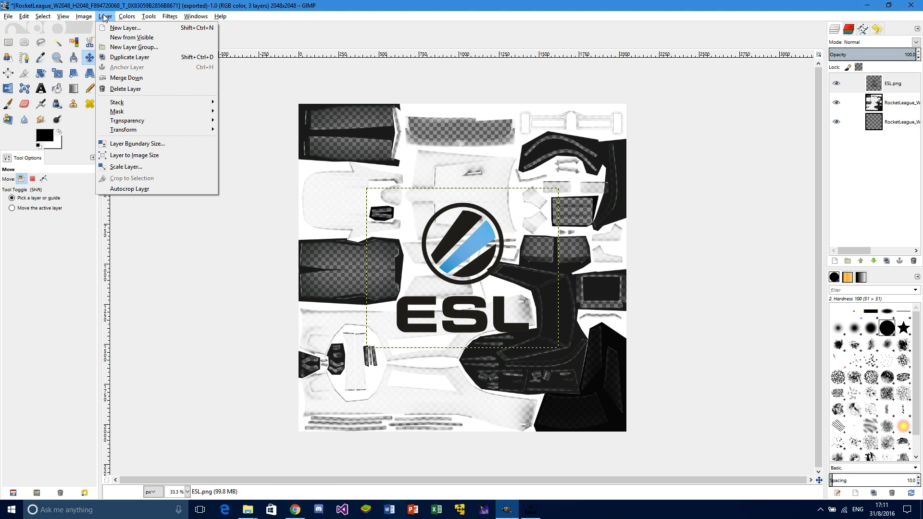
left_click(127, 166)
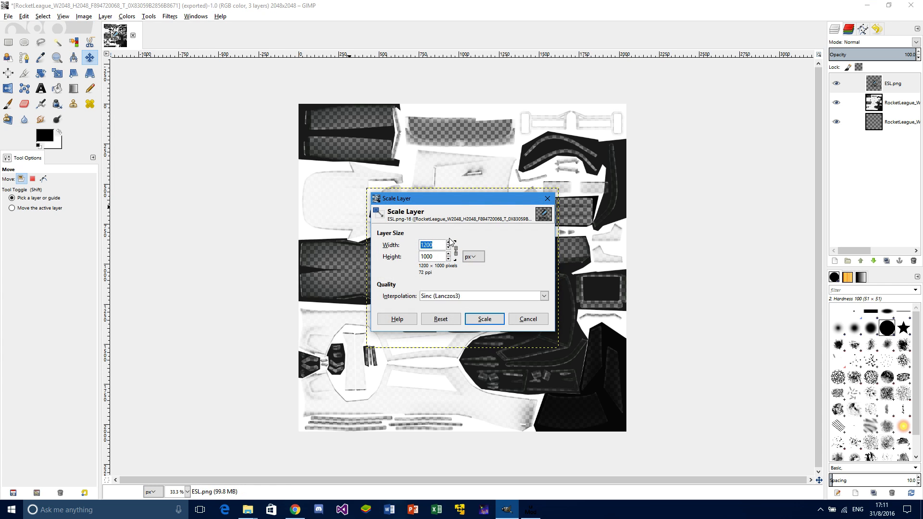
type("300")
double_click(430, 258)
type("250")
double_click(431, 246)
double_click(429, 246)
left_click(528, 319)
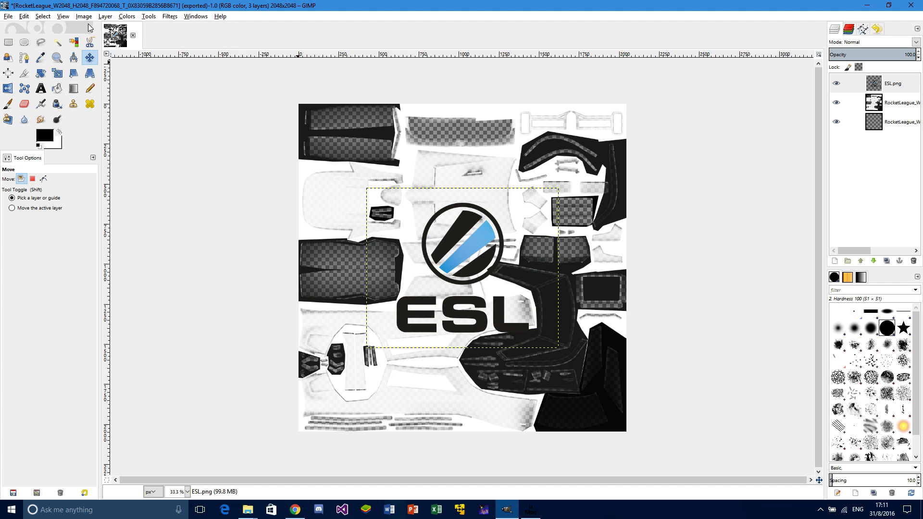
Rotate the ESL.png layer 90° clockwise and scale it to 300 × 360 px
left_click(105, 17)
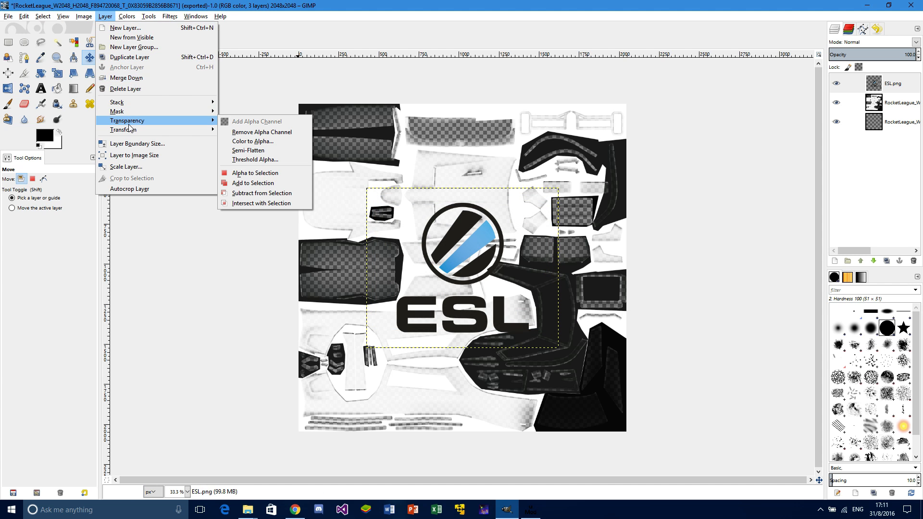
left_click(243, 156)
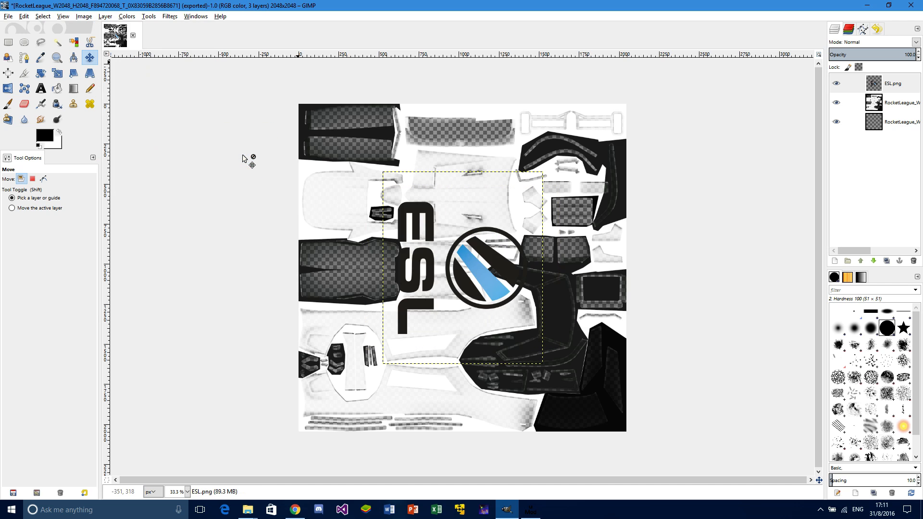
left_click(109, 16)
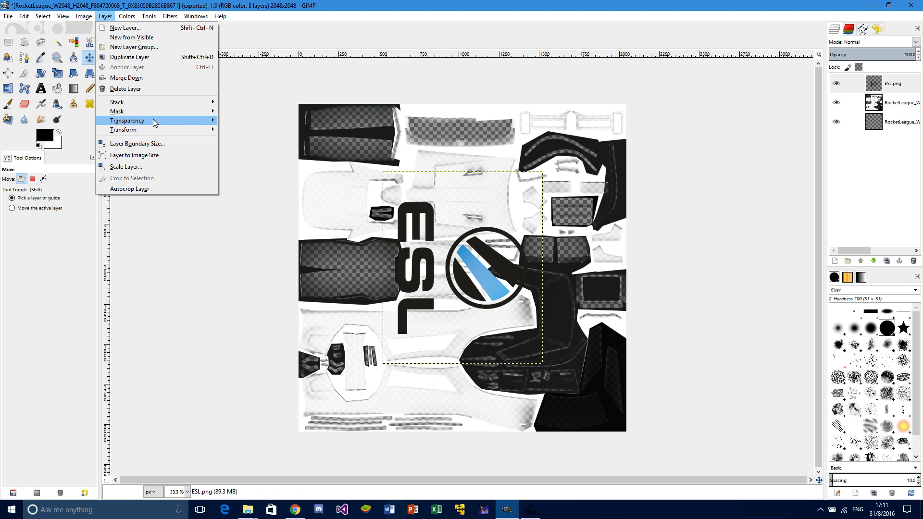
mouse_move(160, 130)
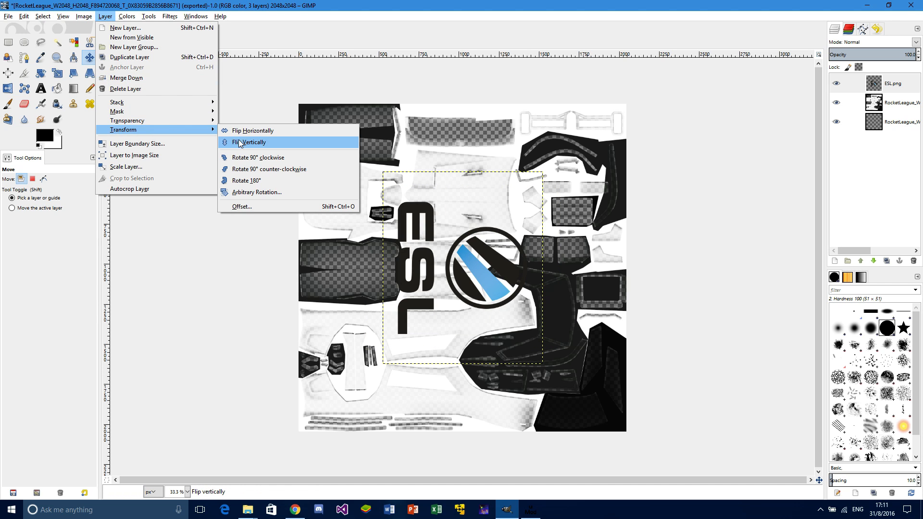
left_click(159, 167)
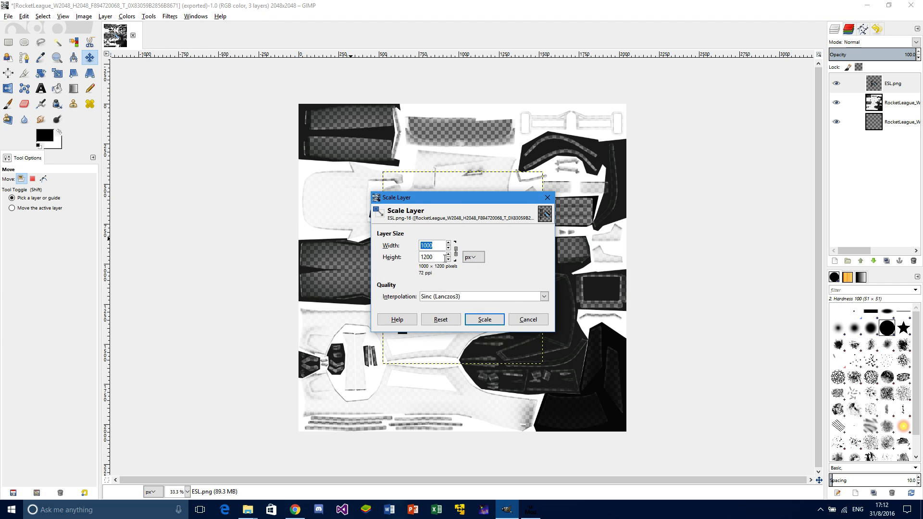
type("3")
left_click(440, 255)
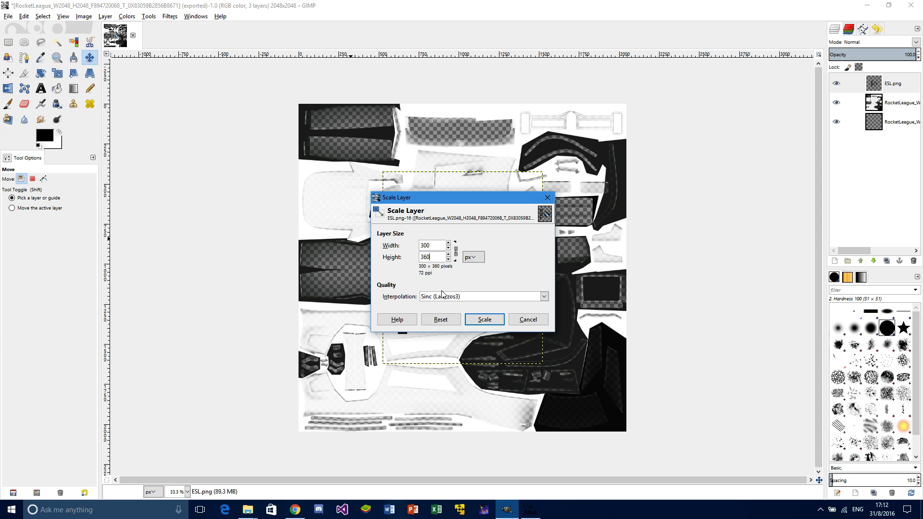
left_click(489, 321)
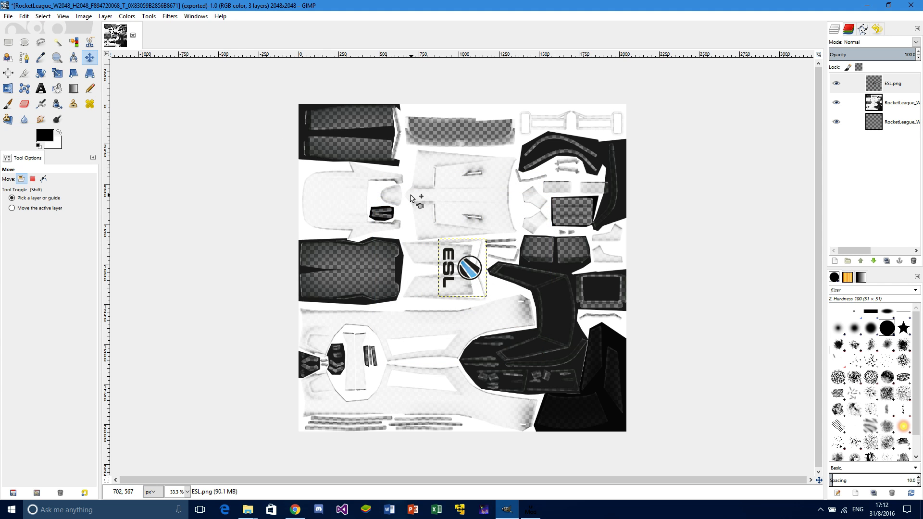
Move the ESL logo onto the upper-middle body panel of the template and turn its alpha into a selection
left_click_drag(469, 275, 477, 204)
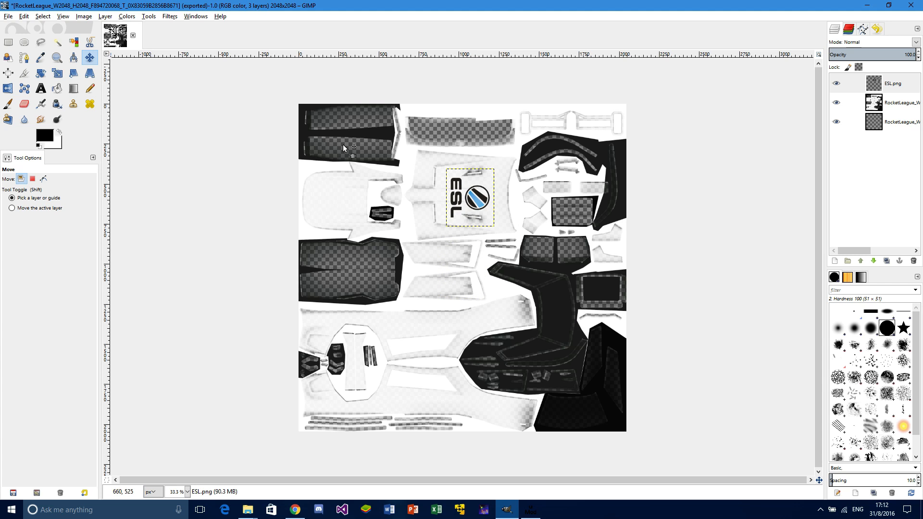
left_click(106, 16)
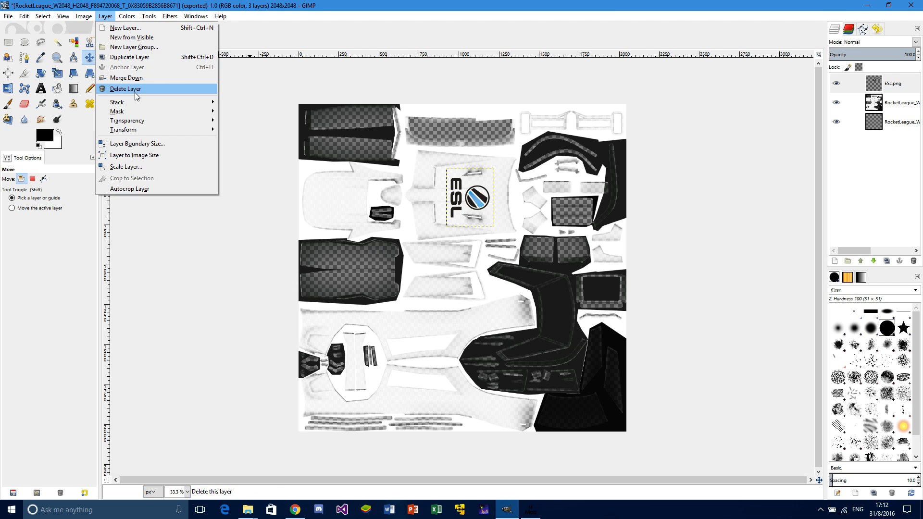
mouse_move(132, 122)
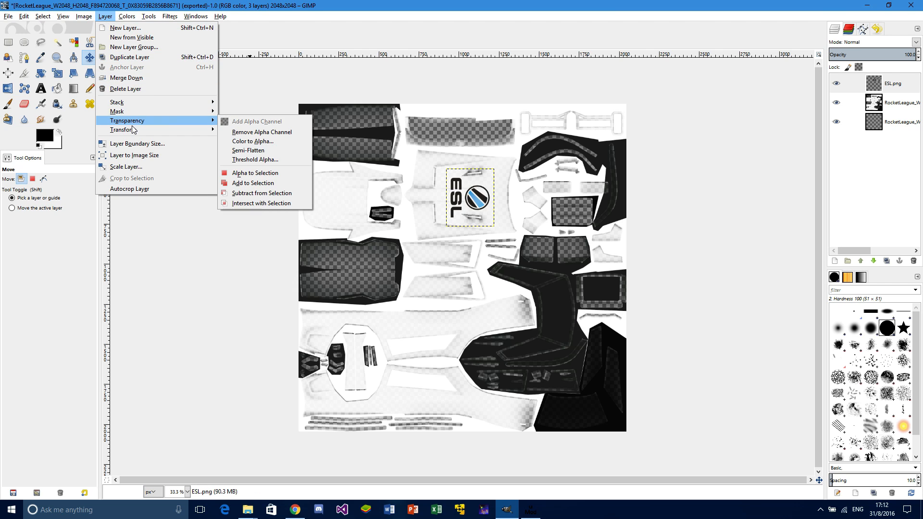
left_click(242, 173)
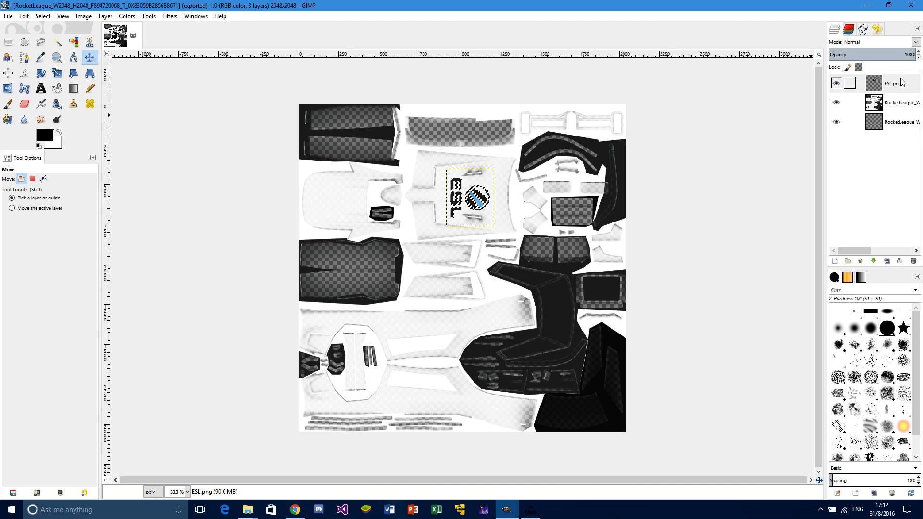
On the lowest RocketLeague texture layer, paint the logo-shaped selection red (ff0000) with the Pencil
mouse_move(855, 250)
left_mouse_down()
mouse_move(893, 256)
mouse_move(857, 252)
left_mouse_up()
left_click(895, 122)
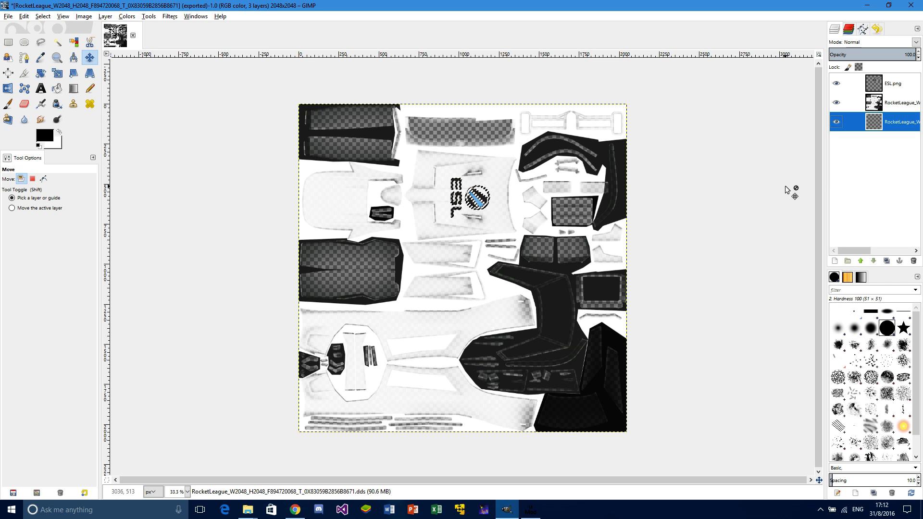
left_click(89, 89)
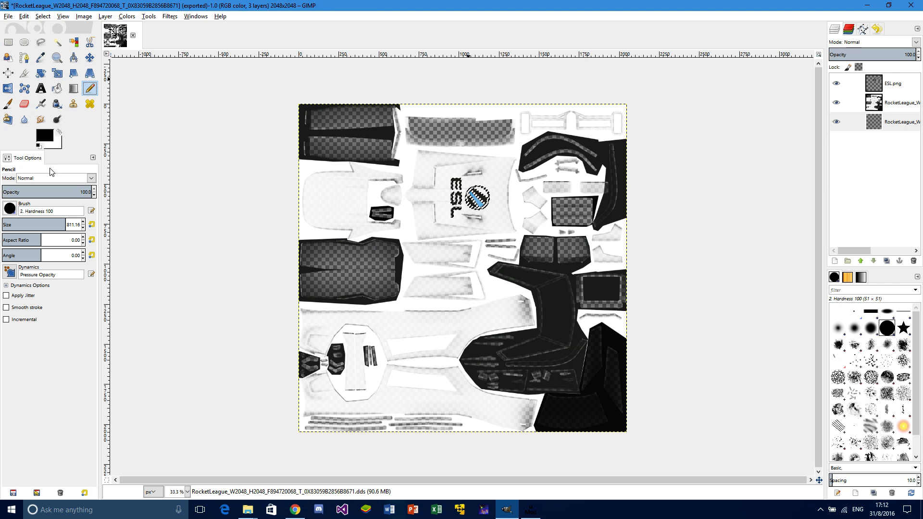
left_click(43, 141)
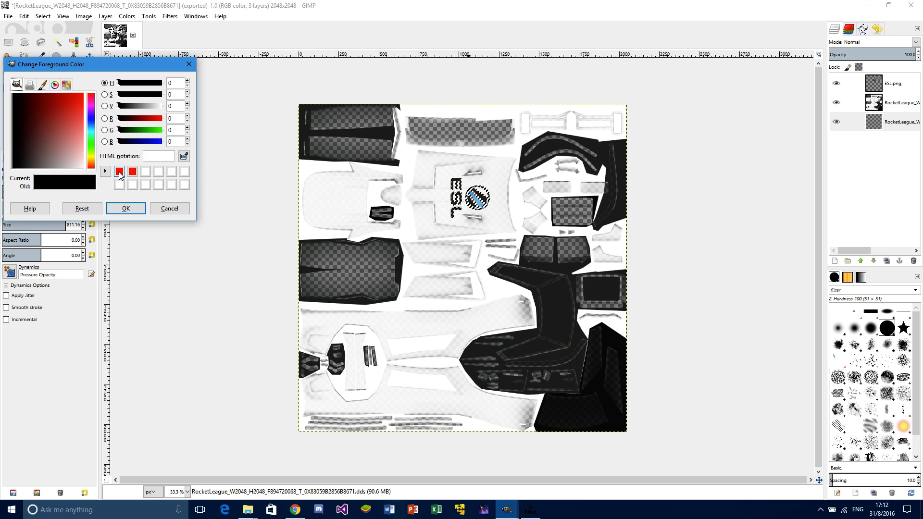
left_click(119, 172)
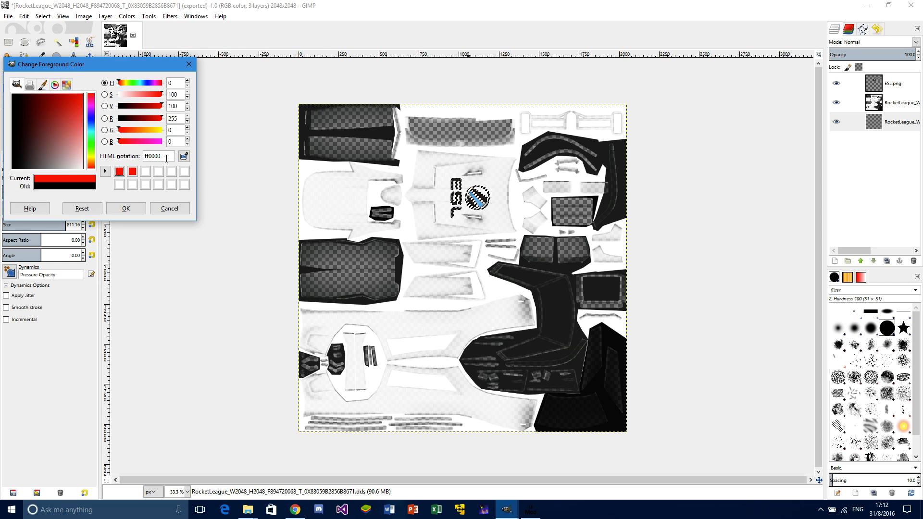
left_click(126, 209)
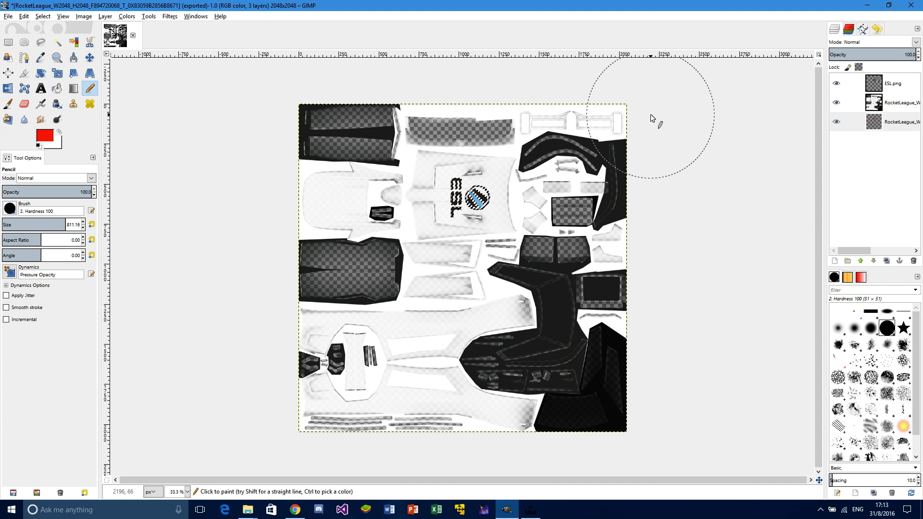
Clear the selection and hide the ESL.png layer and the car template layer, leaving only the painted logo layer shown
left_click(23, 16)
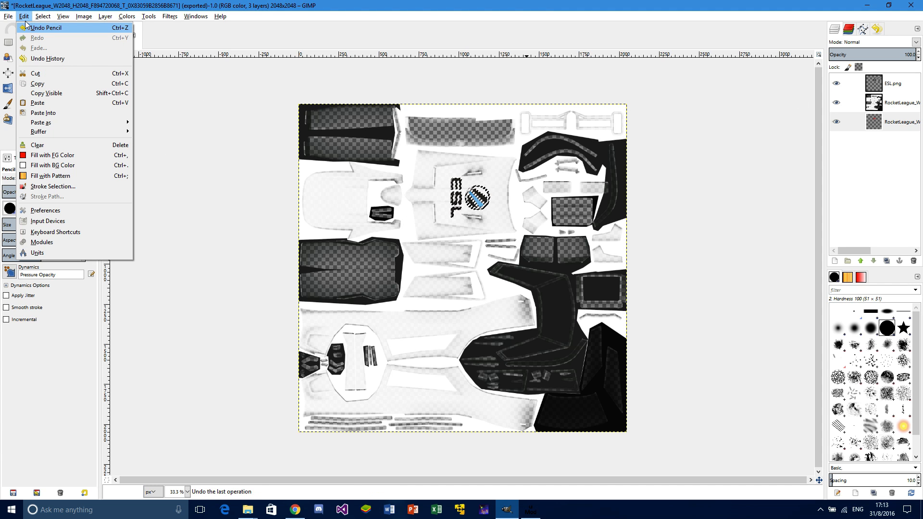
mouse_move(37, 19)
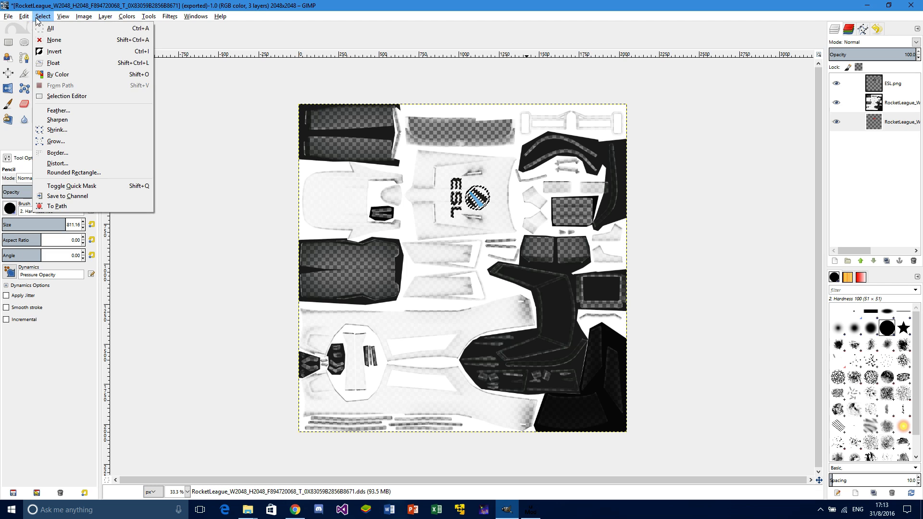
left_click(42, 42)
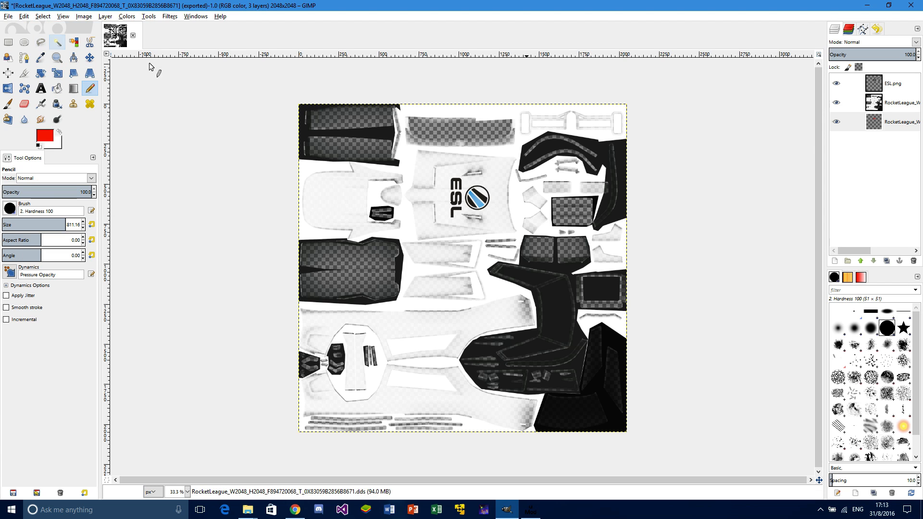
left_click(837, 84)
left_click(842, 121)
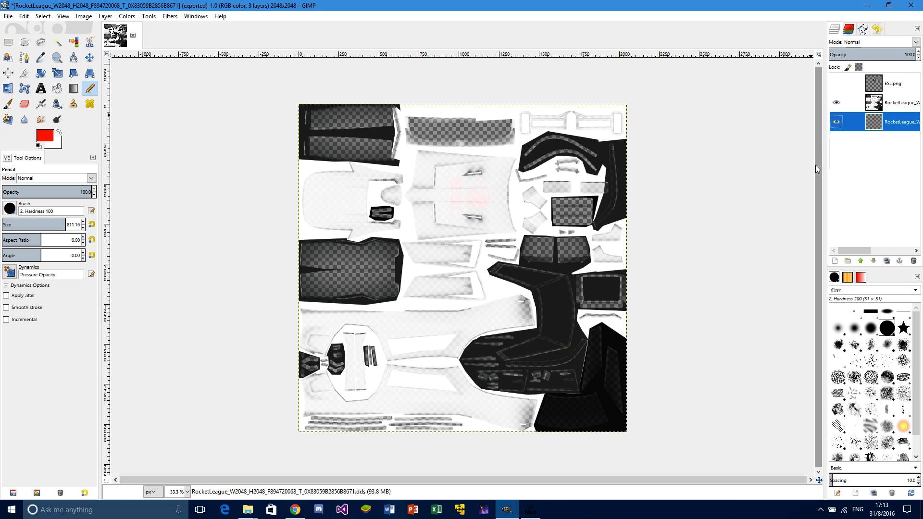
left_click(836, 103)
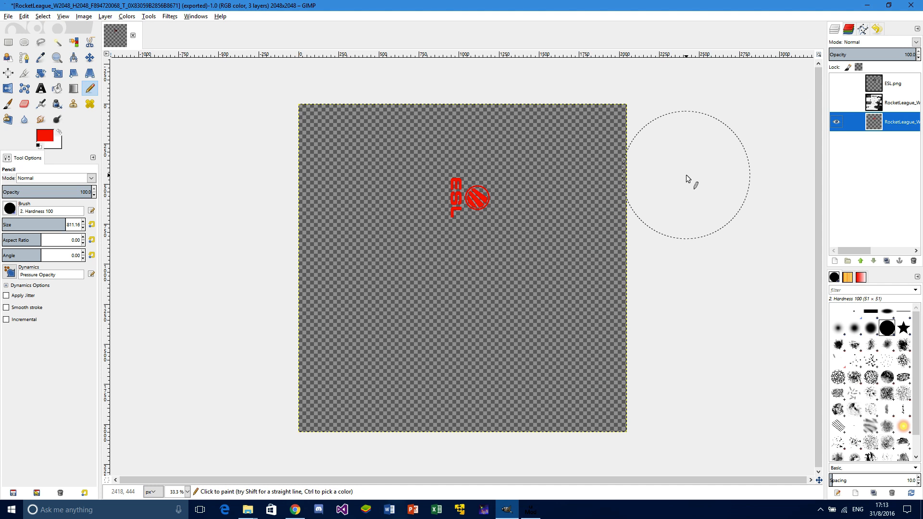
Export the image over RocketLeague_W2048_H2048_F894720068_T_0X83059B2856B8671.dds with no compression and generated mipmaps
left_click(8, 16)
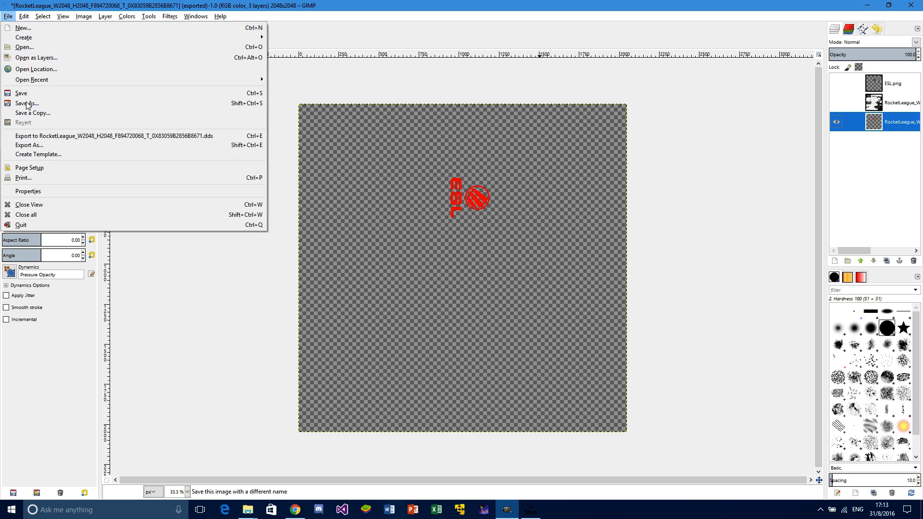
left_click(39, 145)
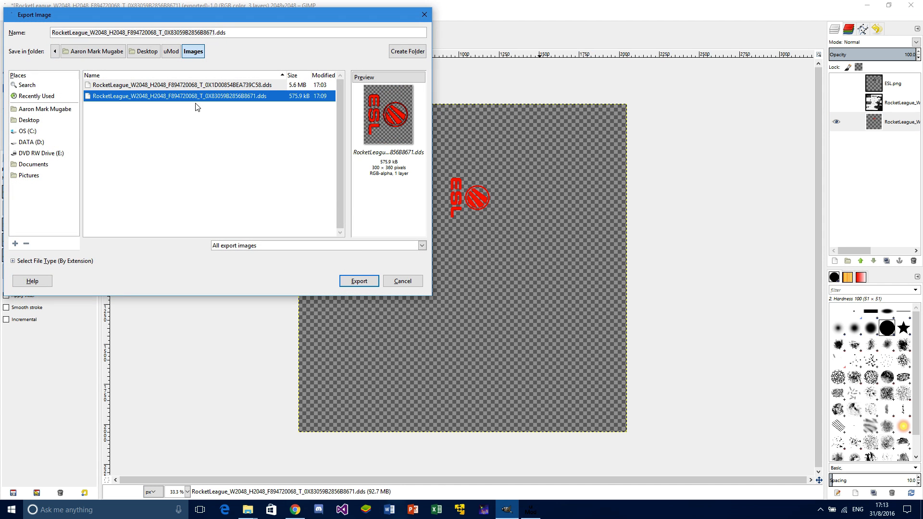
left_click(352, 285)
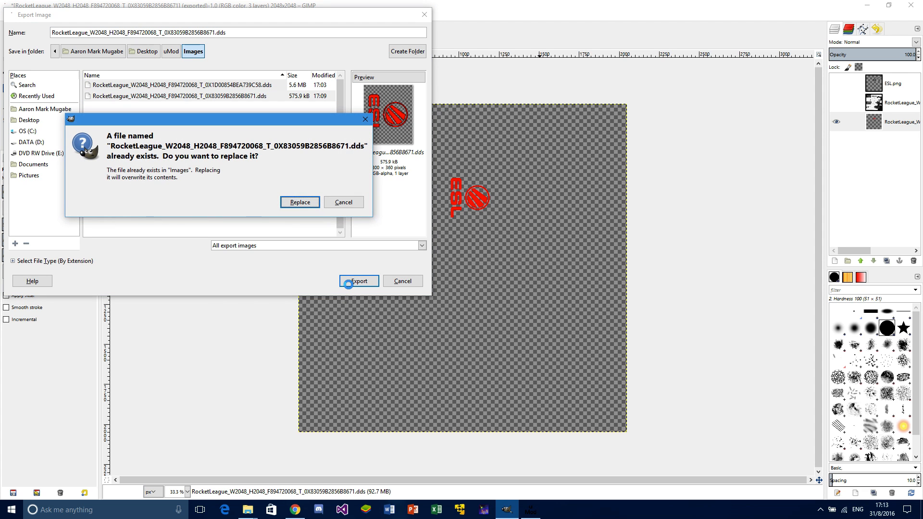
left_click(292, 203)
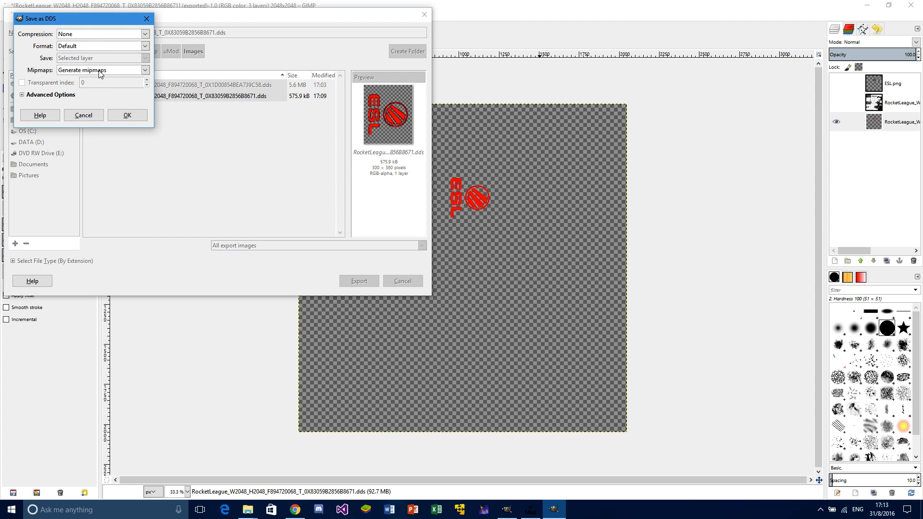
left_click(100, 71)
left_click(103, 81)
left_click(127, 115)
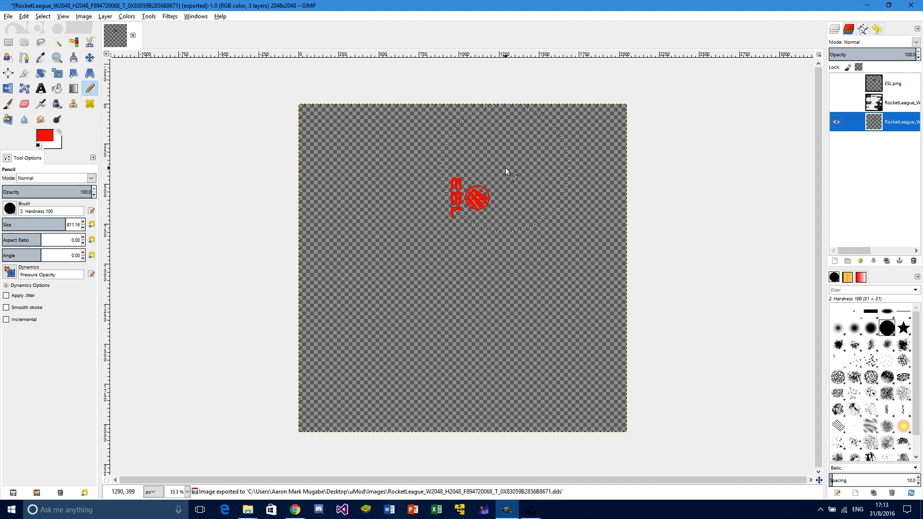
Bring up uMod, start Rocket League from Steam again, and continue past the title screen to the main menu
left_click(529, 510)
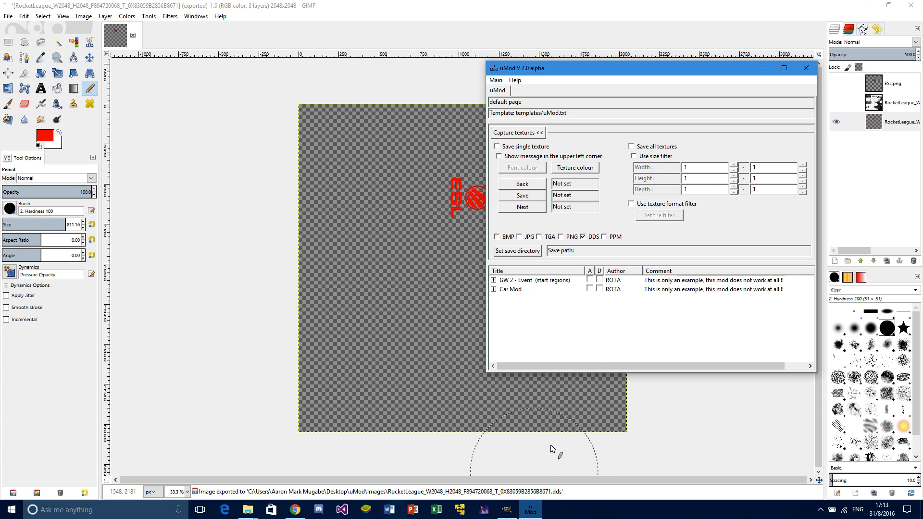
left_click(820, 509)
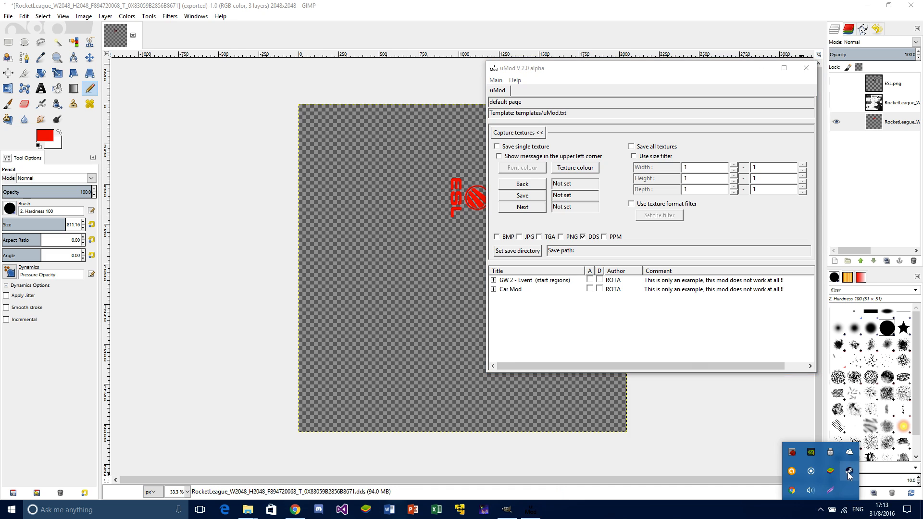
right_click(849, 471)
left_click(793, 356)
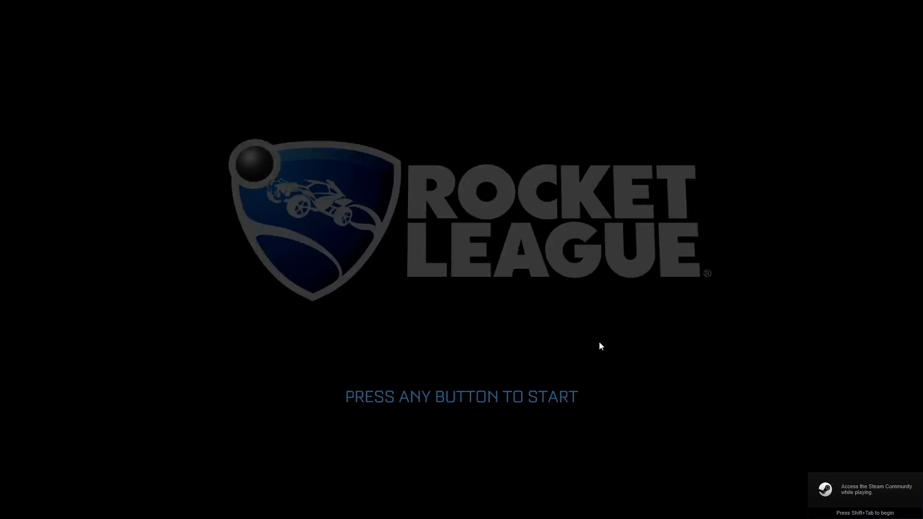
left_click(599, 342)
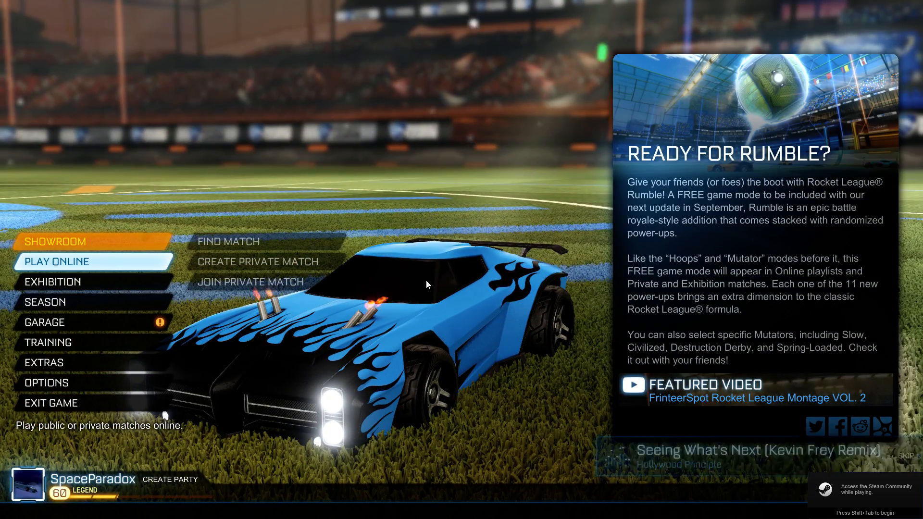
Switch to uMod and add the texture RocketLeague_W2048_H2048_F894720068_T_0X83059B2856B8671 to the RocketLeague mod list
key("alt+Tab")
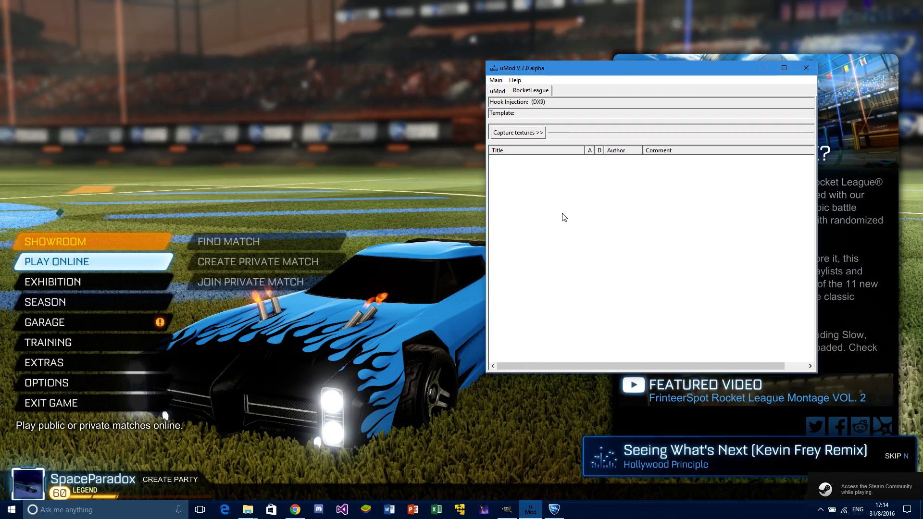
right_click(564, 198)
left_click(593, 201)
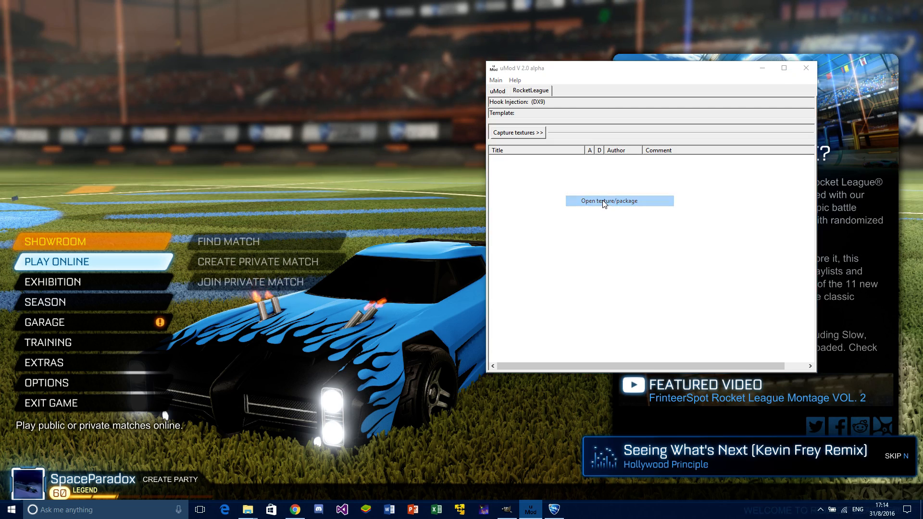
left_click(627, 172)
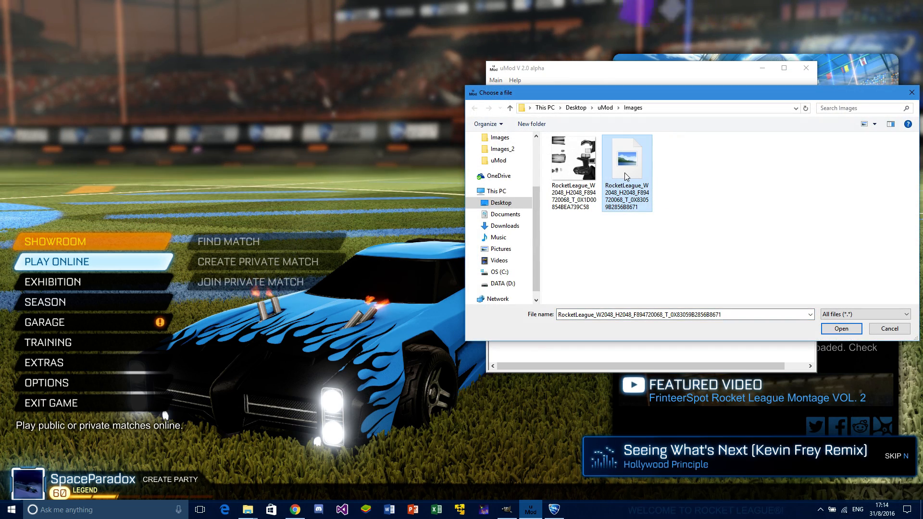
left_click(841, 329)
left_click(638, 247)
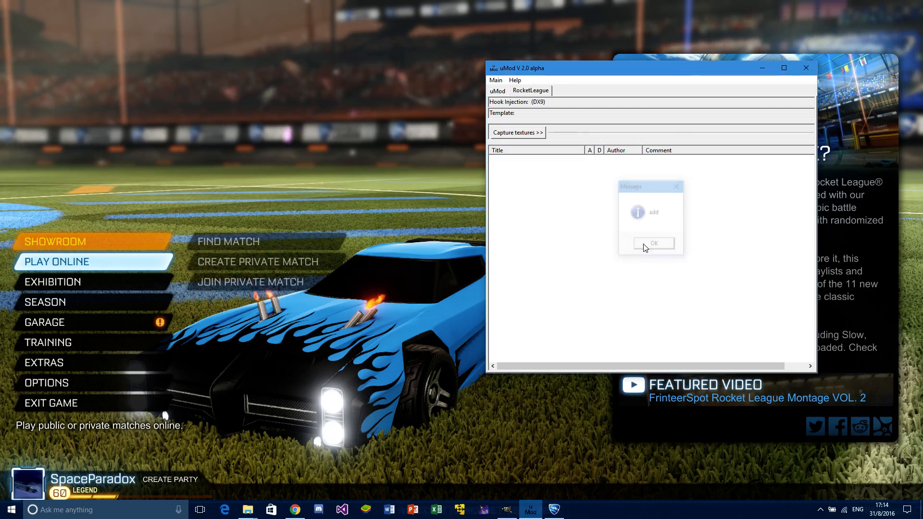
Return to Rocket League, create a 3v3 Soccar exhibition match in DFH Stadium without bots, join blue, and drive the car to inspect the decal
left_click(367, 279)
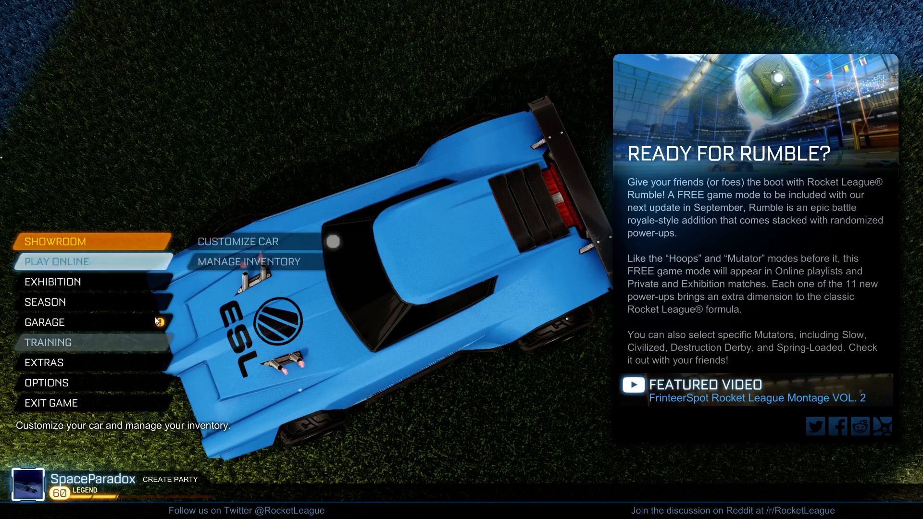
left_click(99, 282)
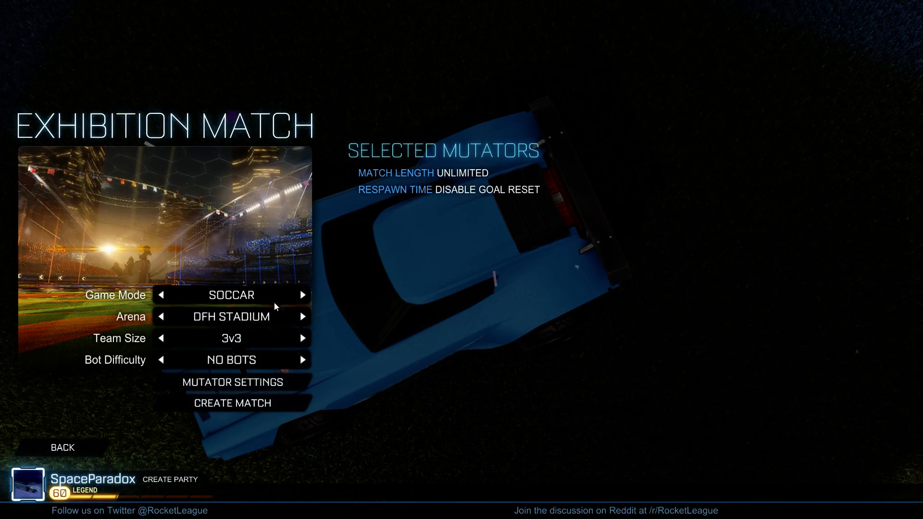
left_click(229, 406)
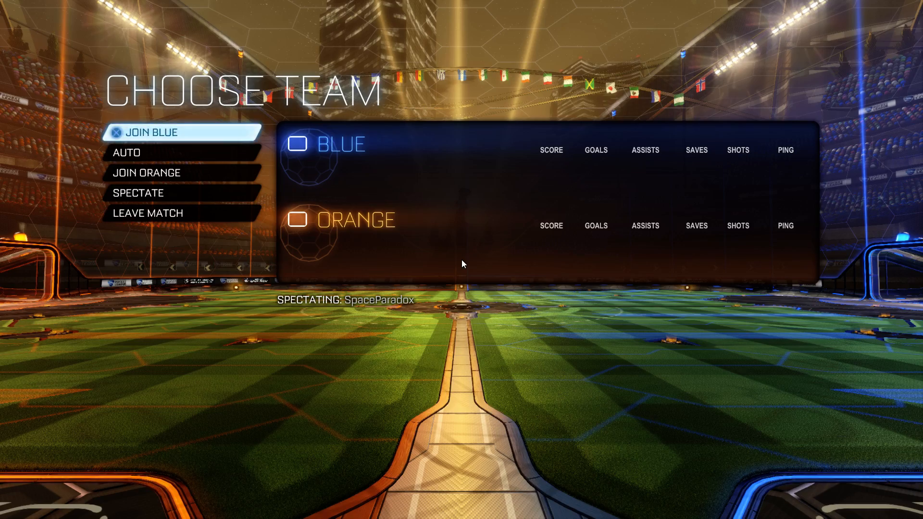
key("Return")
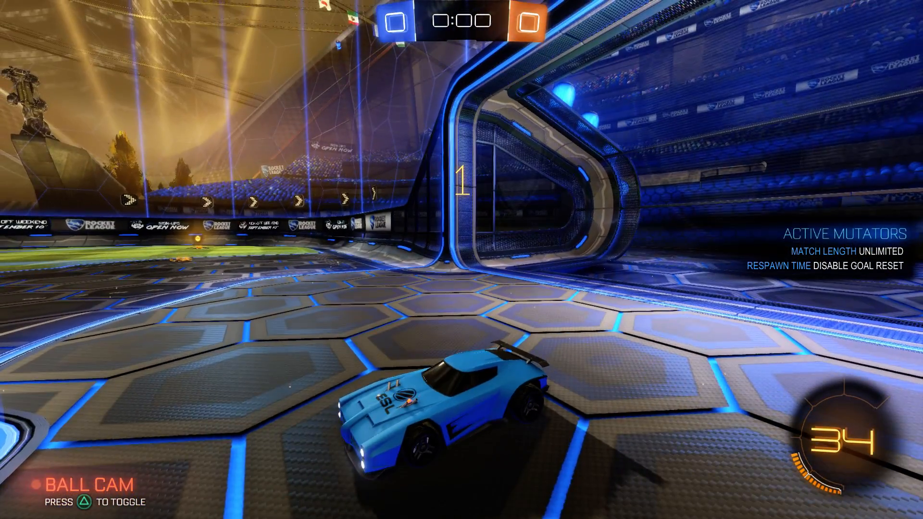
key("w")
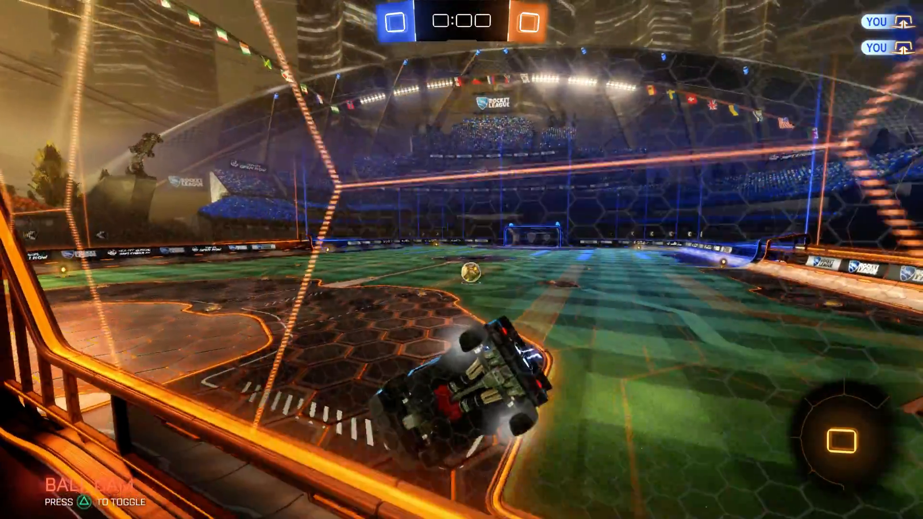
Change team with automatic assignment and drive again to check the decal on the reassigned car
key("Escape")
left_click(461, 260)
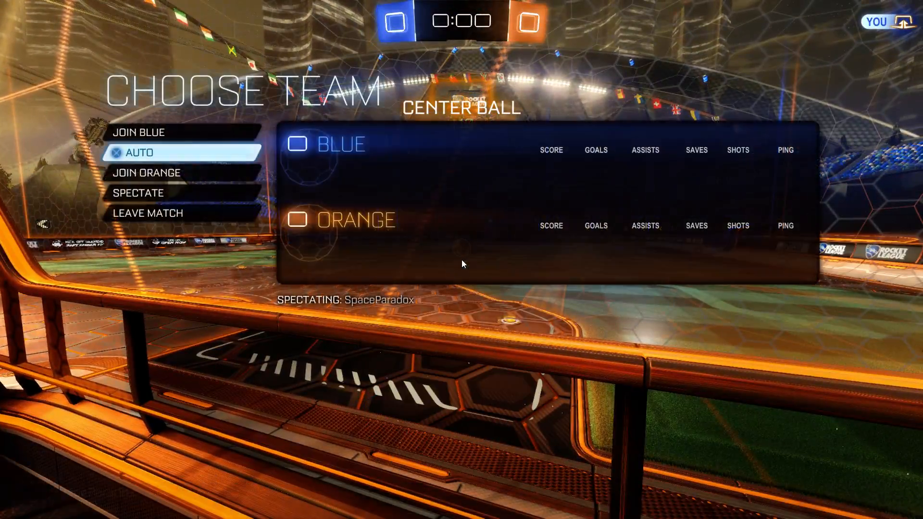
key("Return")
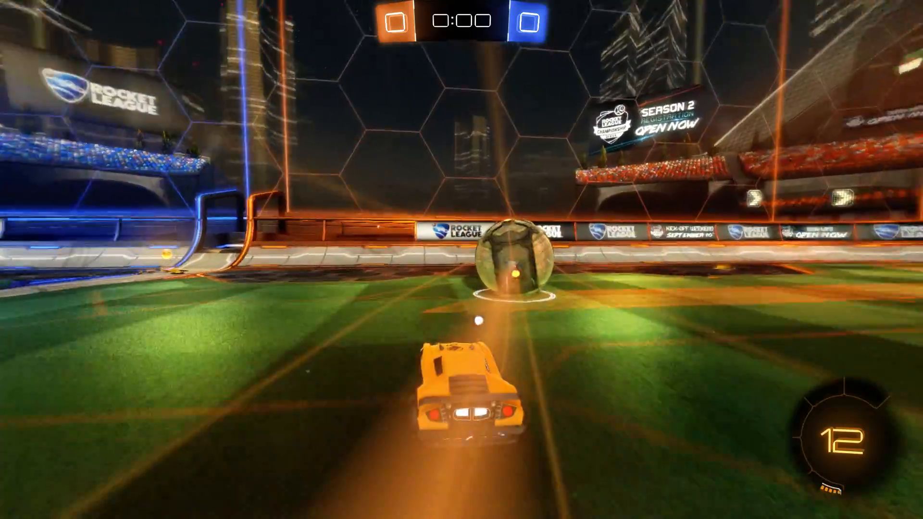
Leave the exhibition match and confirm returning to the exhibition setup
key("Escape")
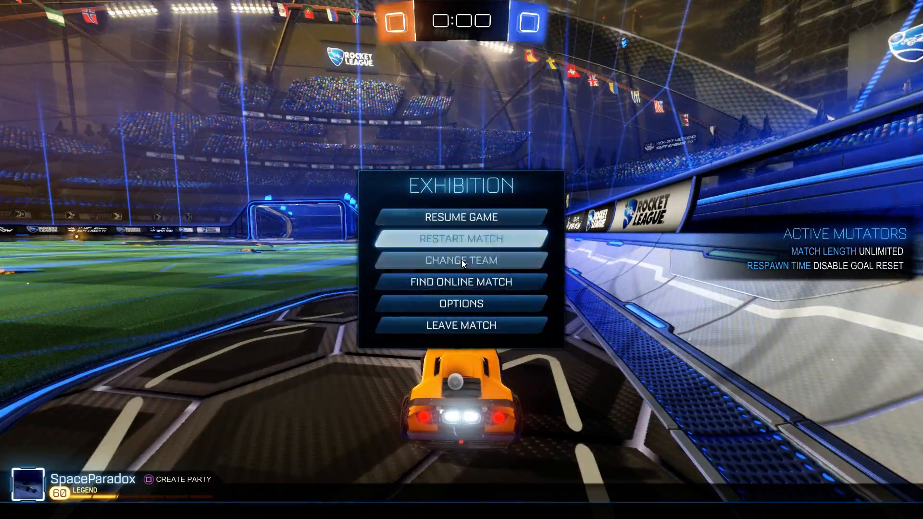
key("Down")
key("Down")
key("Down")
key("Down")
key("Return")
key("Return")
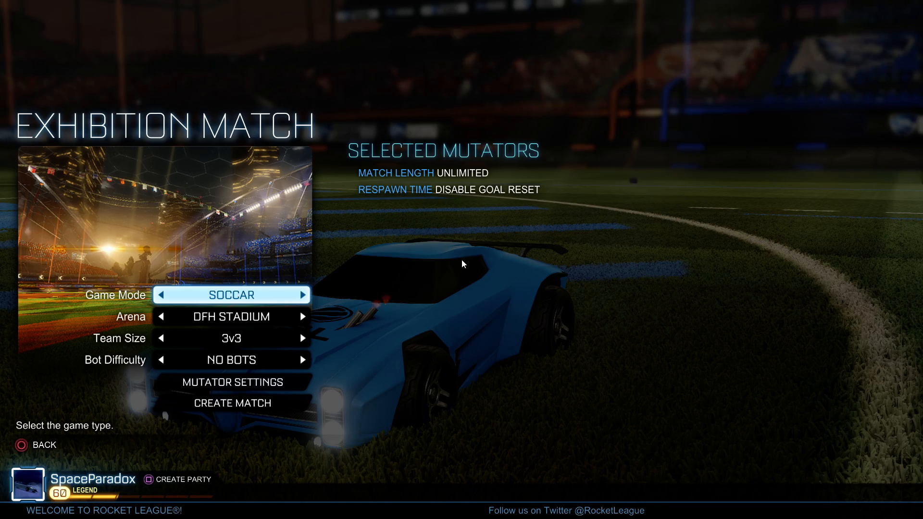
Go back to the main menu and quit Rocket League, confirming the exit
key("Escape")
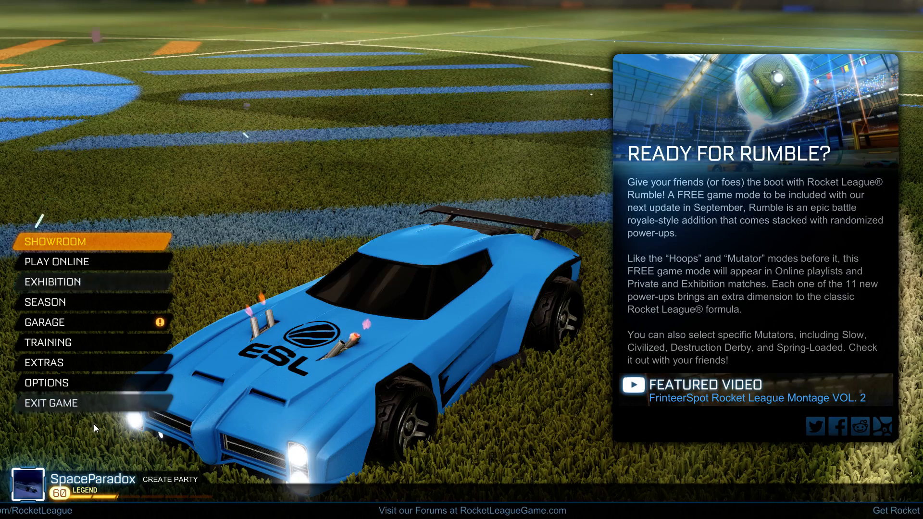
left_click(93, 406)
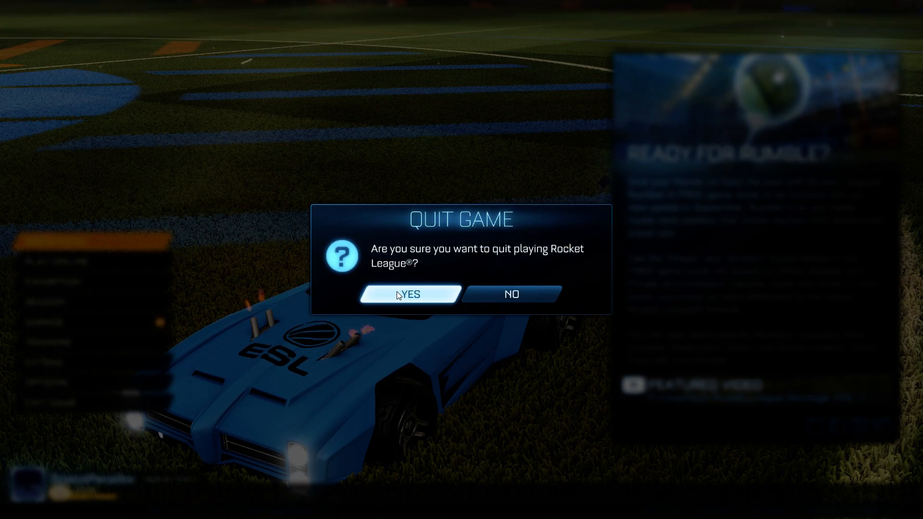
left_click(413, 298)
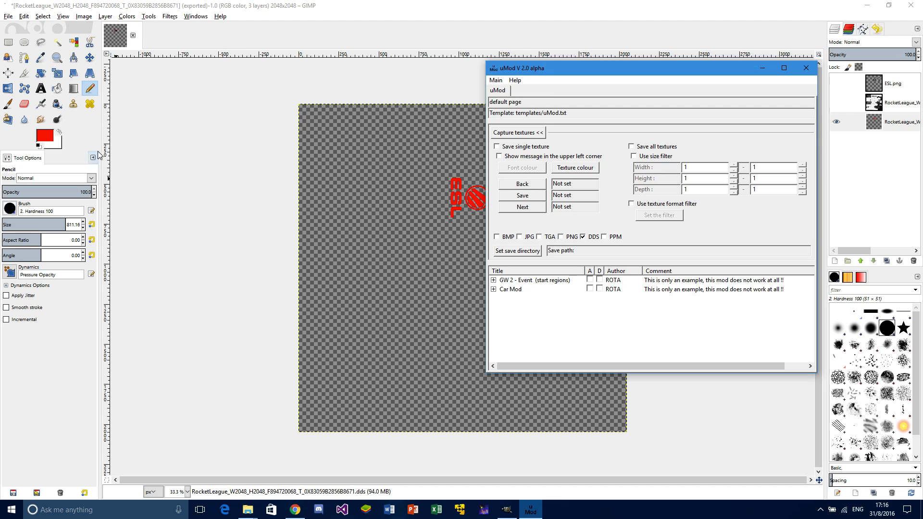
Switch to GIMP, undo hiding the car template layer, and move that layer beneath the painted logo layer
left_click(200, 5)
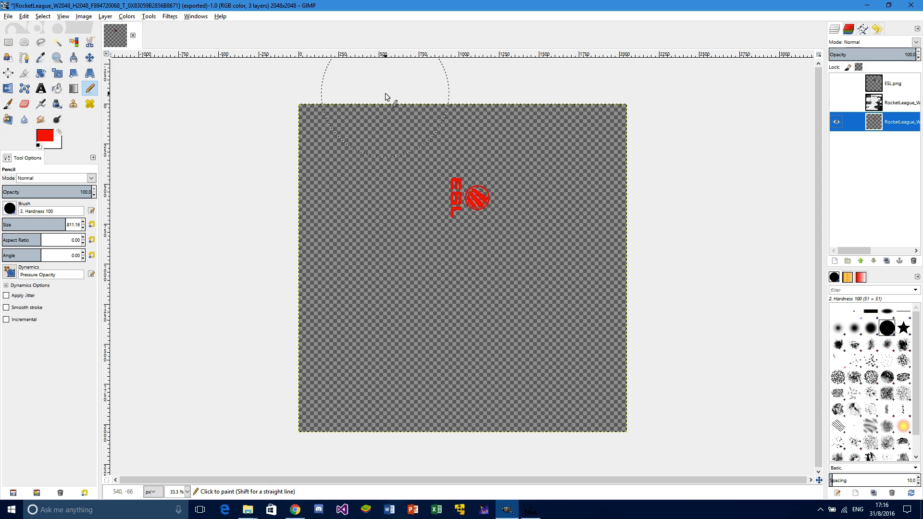
key("ctrl+z")
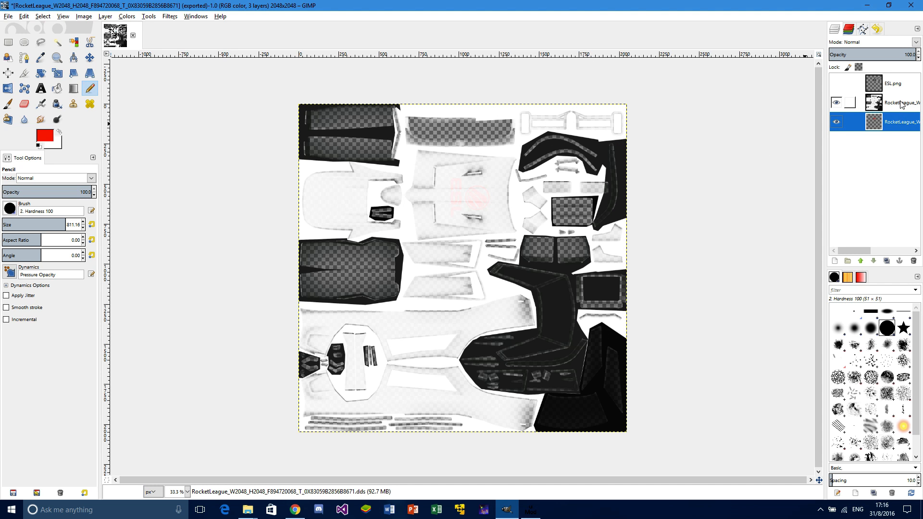
left_click_drag(900, 103, 896, 137)
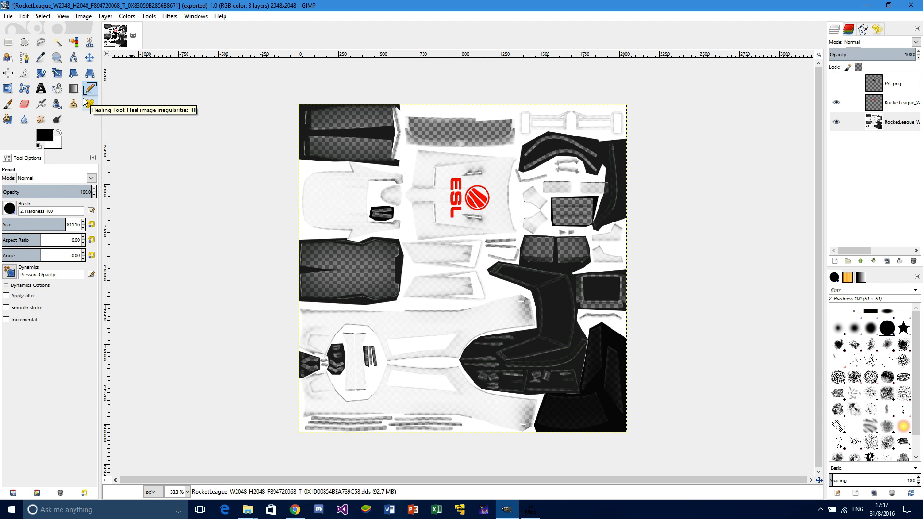
Reduce the Pencil size to 37.55 and paint a black stroke across the hood beside the round ESL emblem
left_click(11, 209)
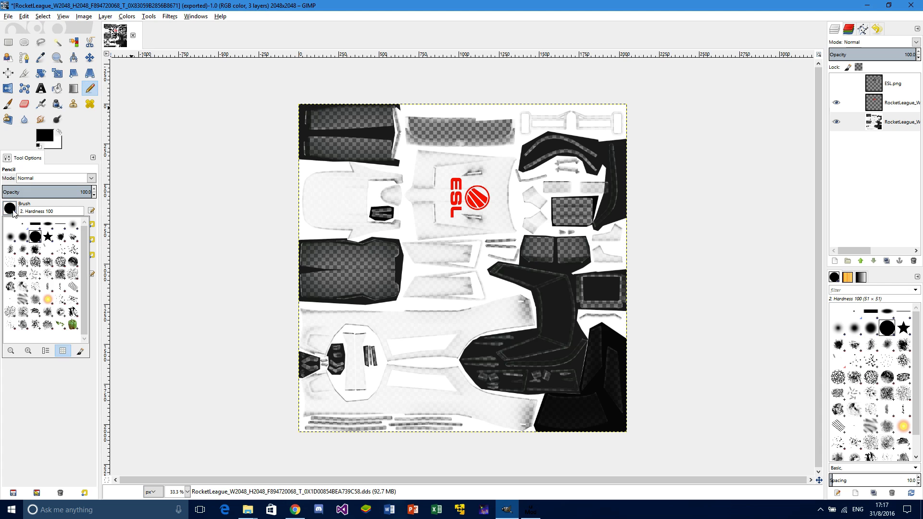
left_click(13, 212)
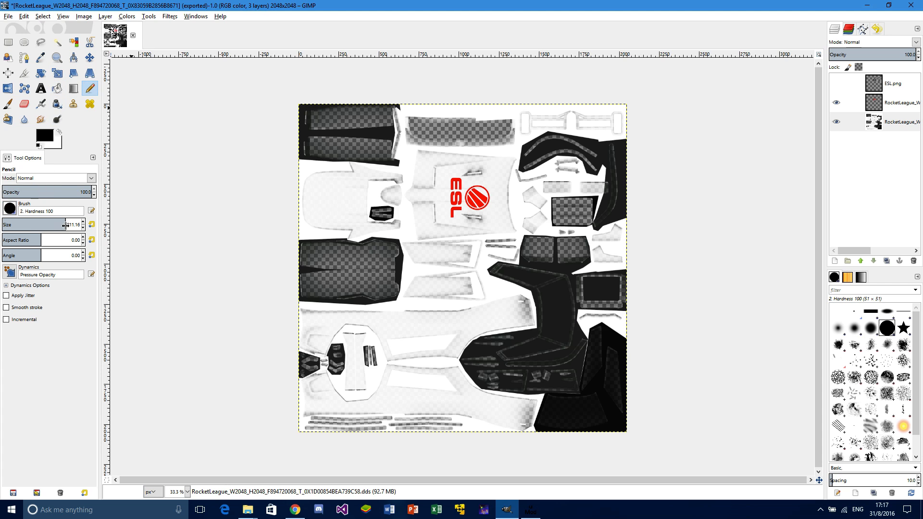
left_click_drag(64, 225, 5, 224)
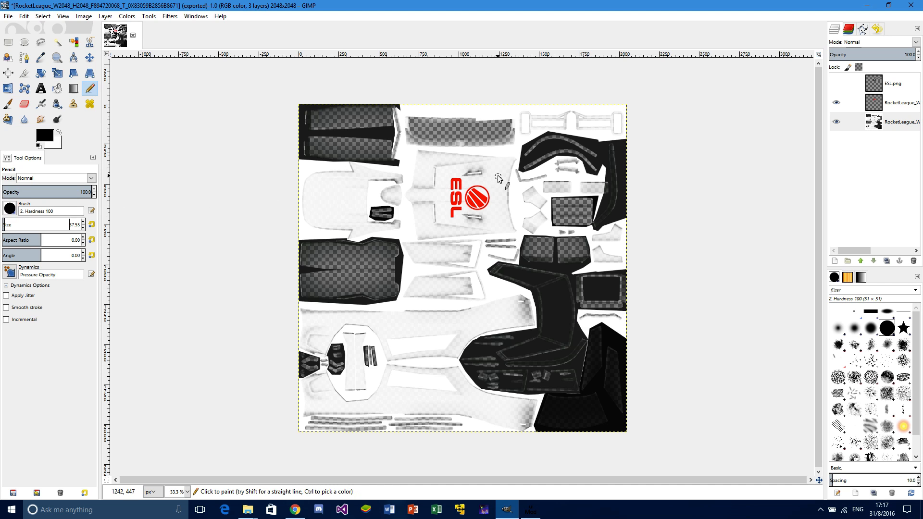
left_click_drag(497, 173, 499, 220)
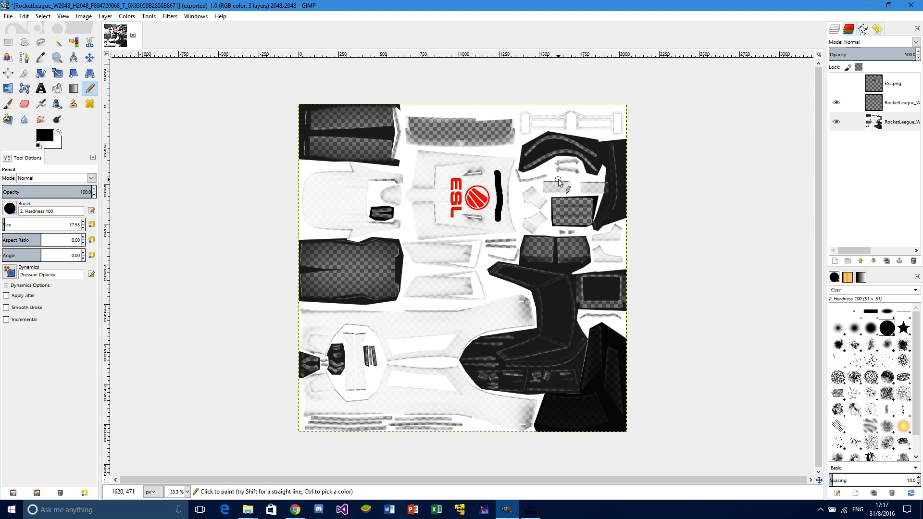
Make white the foreground colour and paint a pencil stroke across the hood on the other side of the ESL lettering
left_click(59, 143)
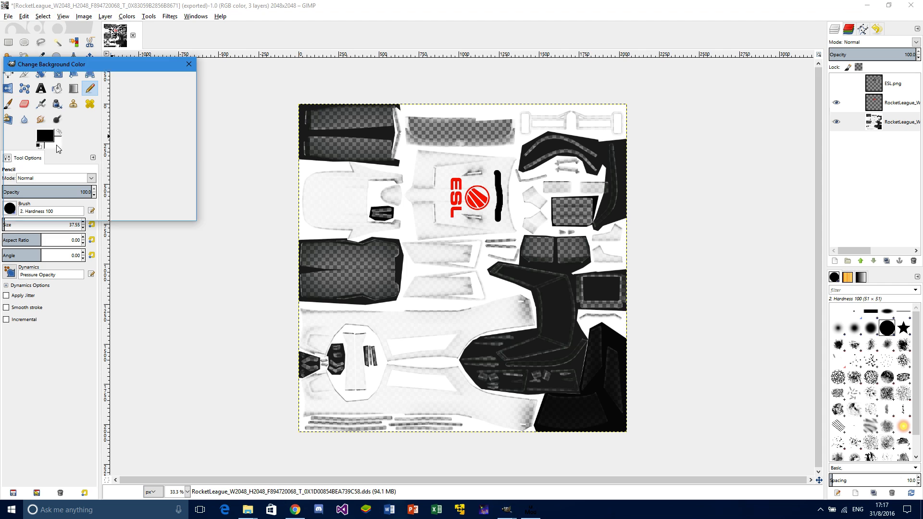
left_click(126, 208)
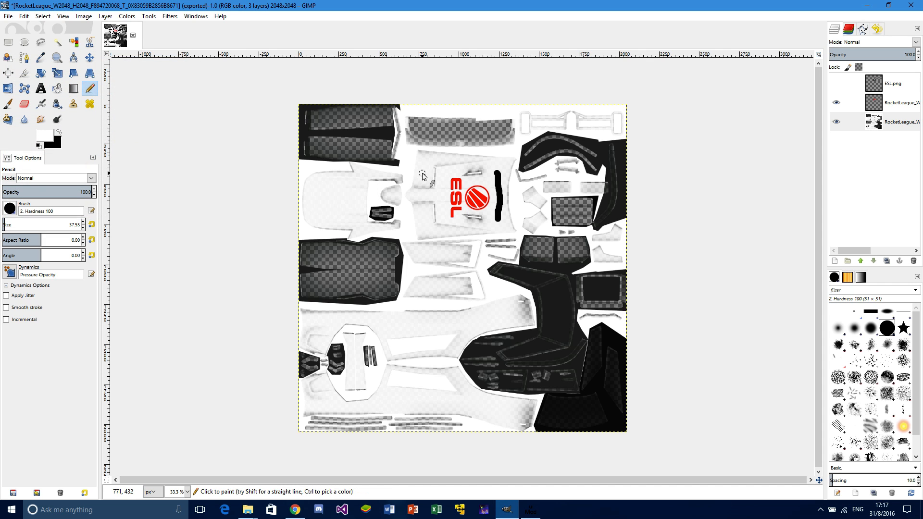
left_click_drag(422, 173, 425, 222)
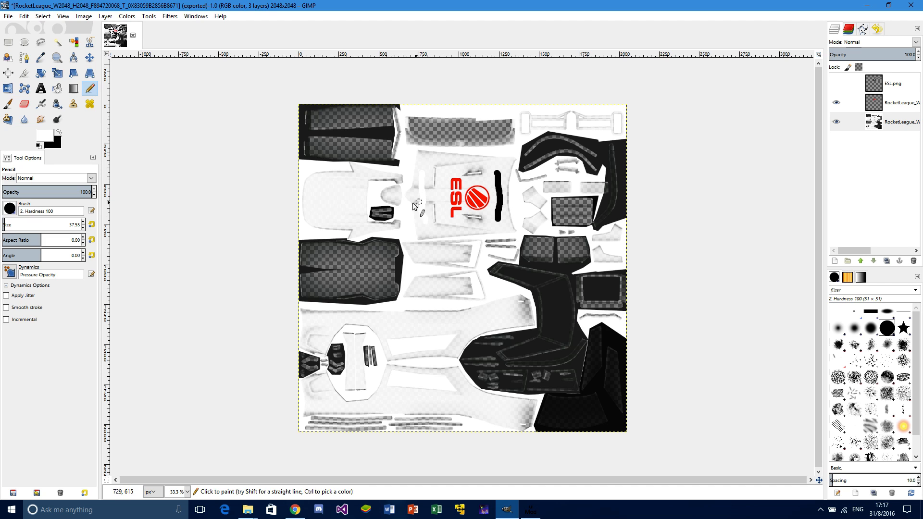
Draw a rectangular selection about 492 × 72 px on the upper of the two long side panels
left_click(73, 88)
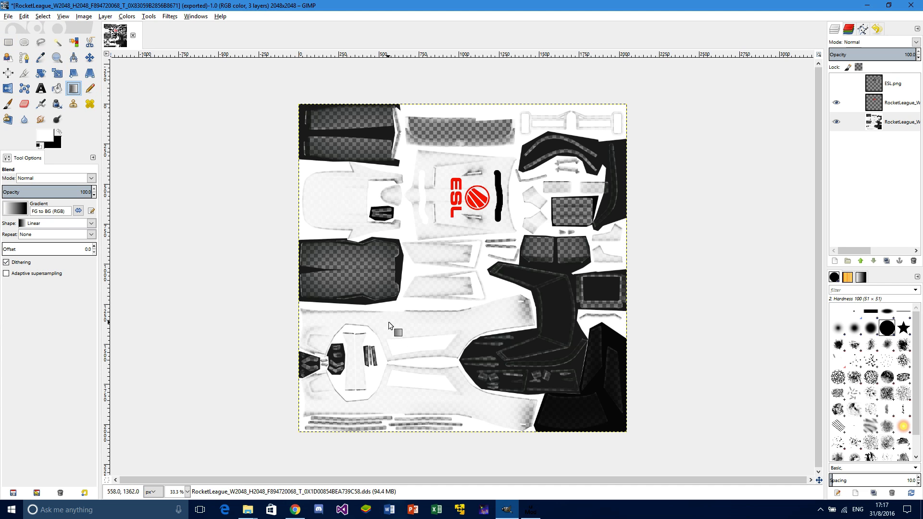
left_click(8, 42)
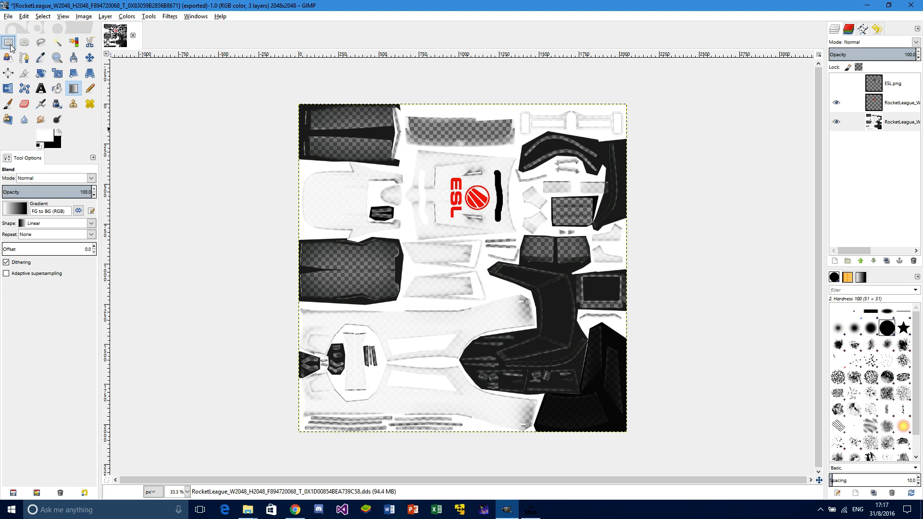
left_click_drag(381, 316, 462, 329)
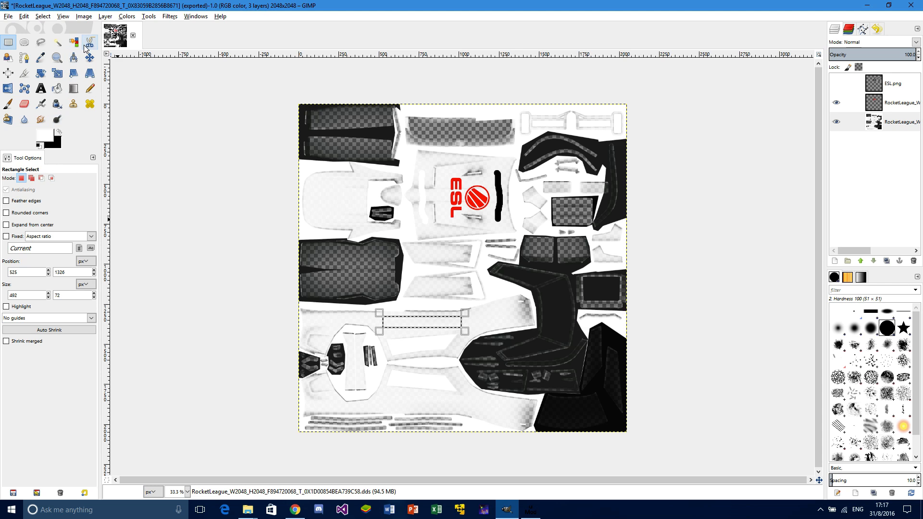
Apply a white linear FG to Transparent gradient along the length of the rectangular selection with the Blend tool
left_click(73, 87)
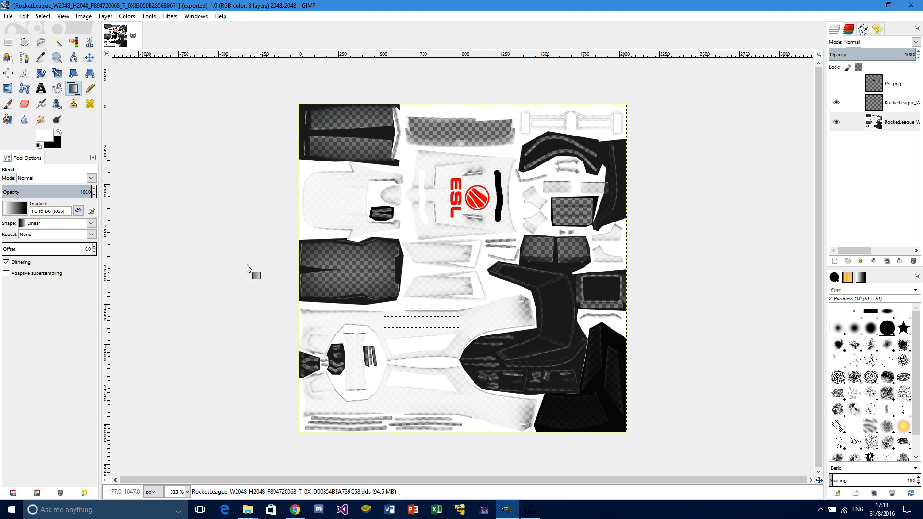
left_click(15, 208)
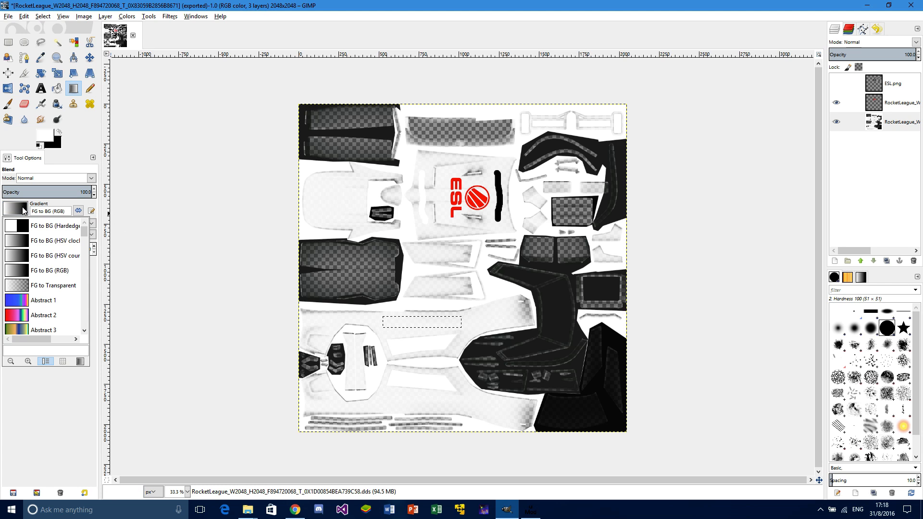
left_click(21, 286)
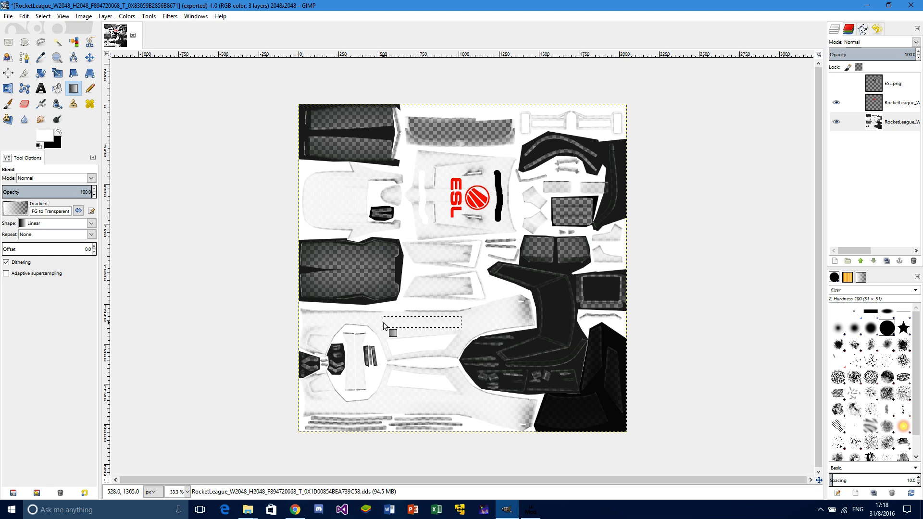
left_click_drag(383, 325, 456, 324)
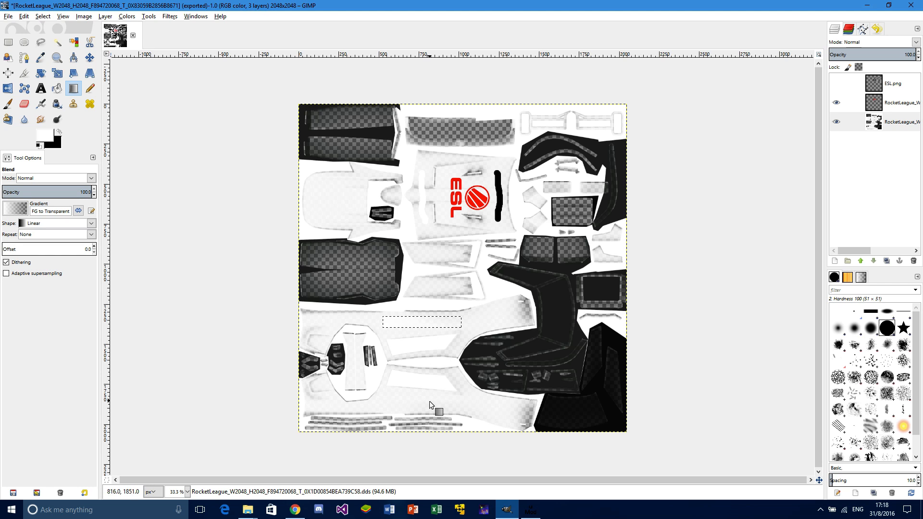
Set the foreground colour to the saved red from the colour history
left_click(44, 136)
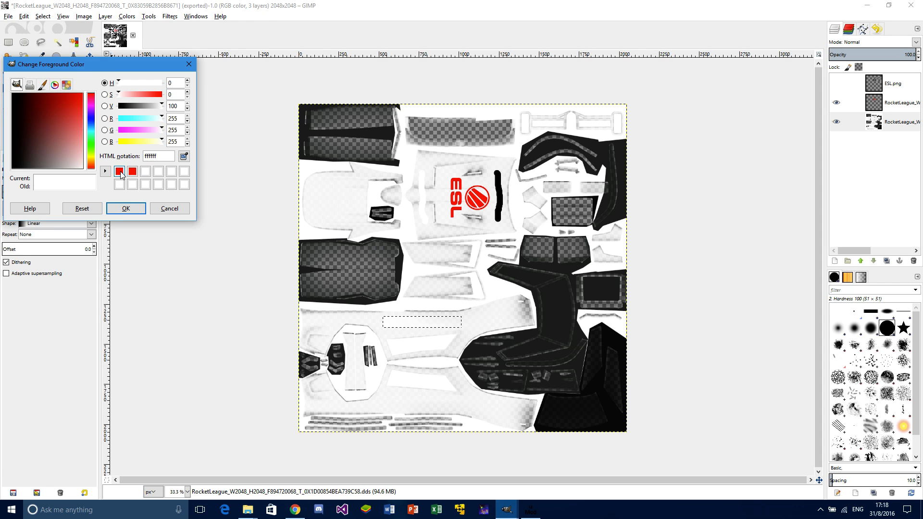
left_click(132, 171)
left_click(127, 206)
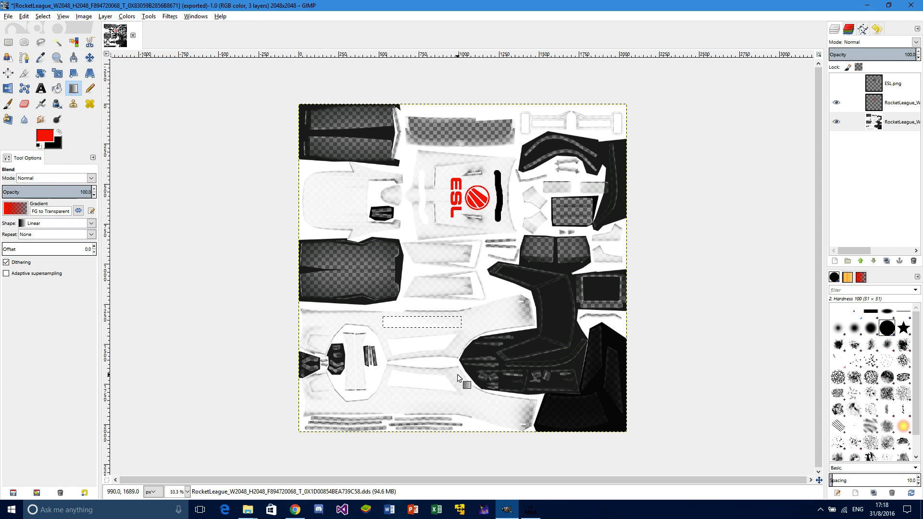
Apply a red linear FG to Transparent gradient along a rectangular selection about 450 × 69 px on the lower long side panel
left_click(8, 41)
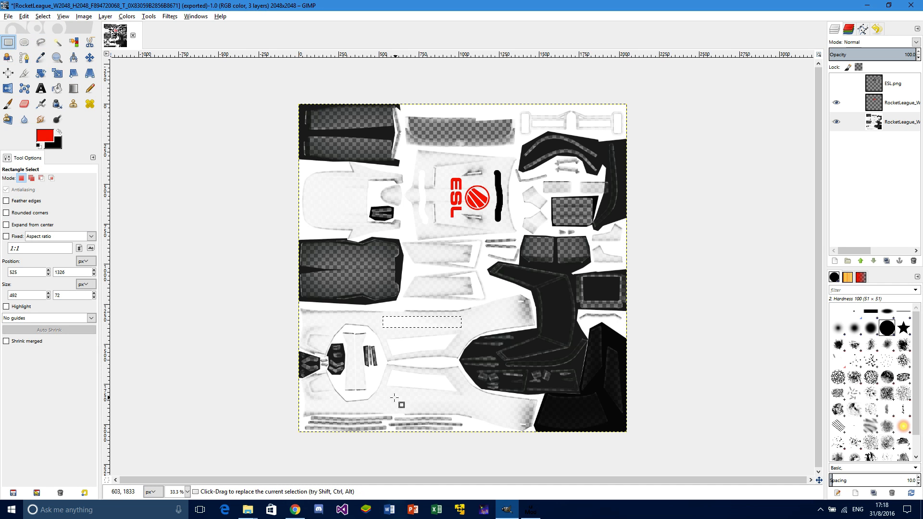
left_click_drag(387, 396, 459, 407)
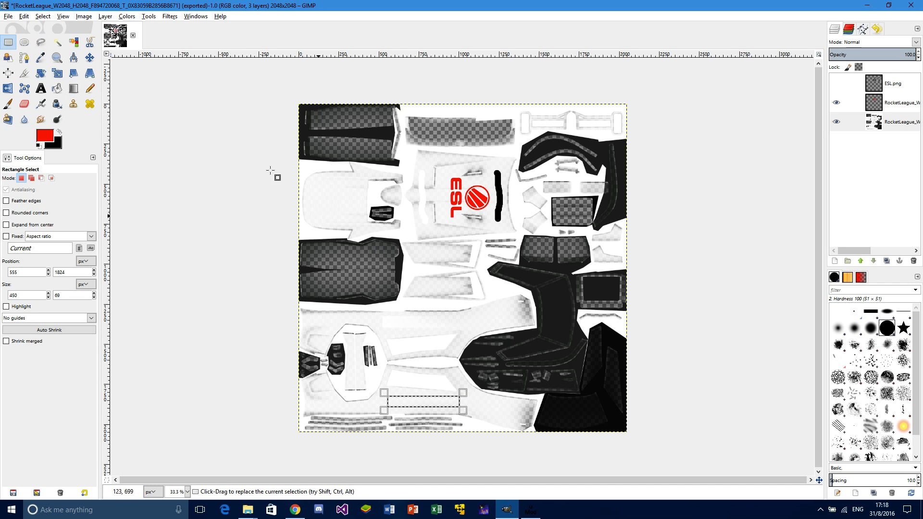
left_click(74, 90)
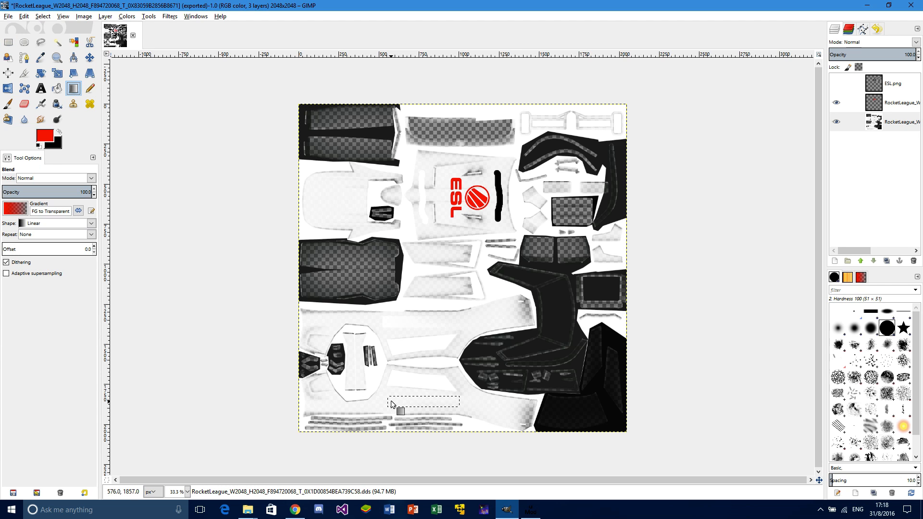
left_click_drag(391, 403, 453, 402)
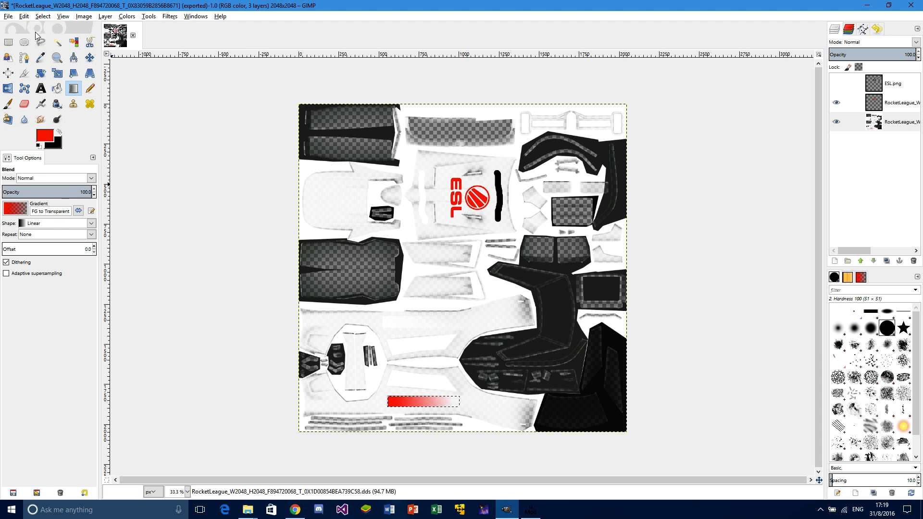
Draw a rectangular selection about 291 × 108 px on the rounded white panel beside the hood and activate the Blend tool
key("r")
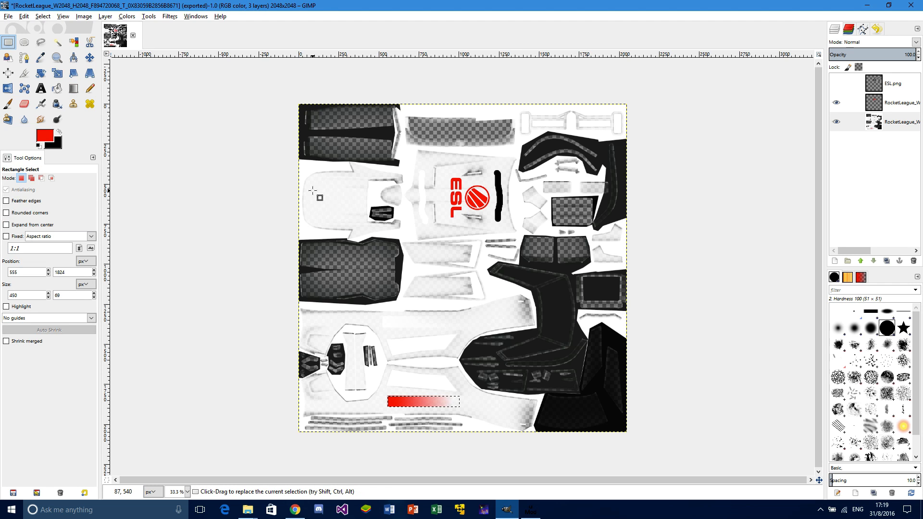
left_click_drag(313, 190, 359, 208)
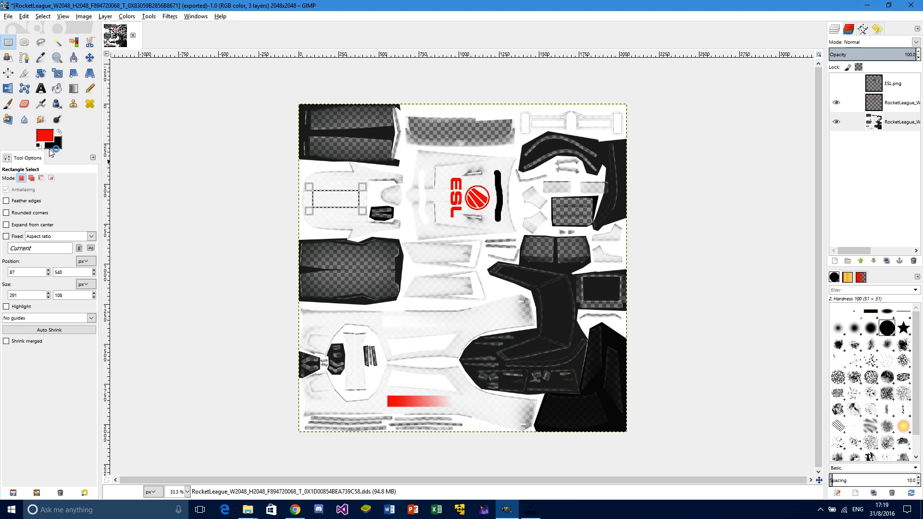
left_click(73, 88)
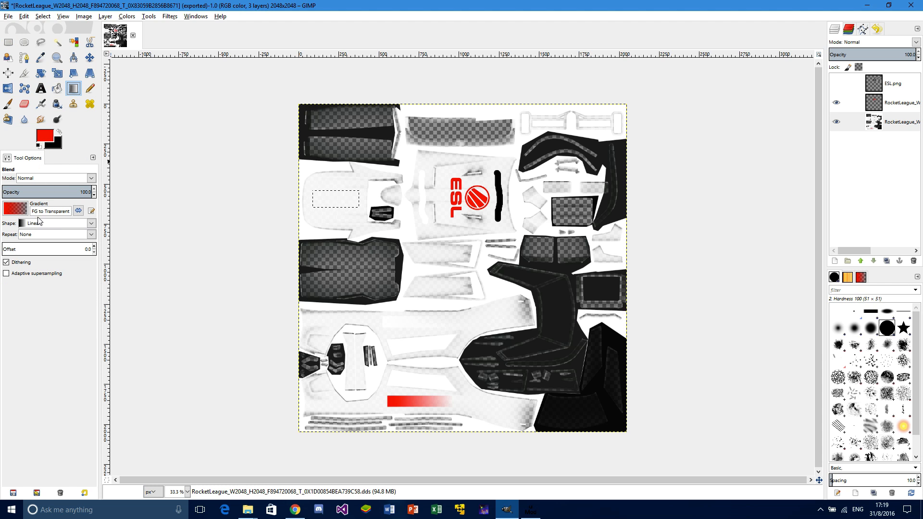
left_click(15, 208)
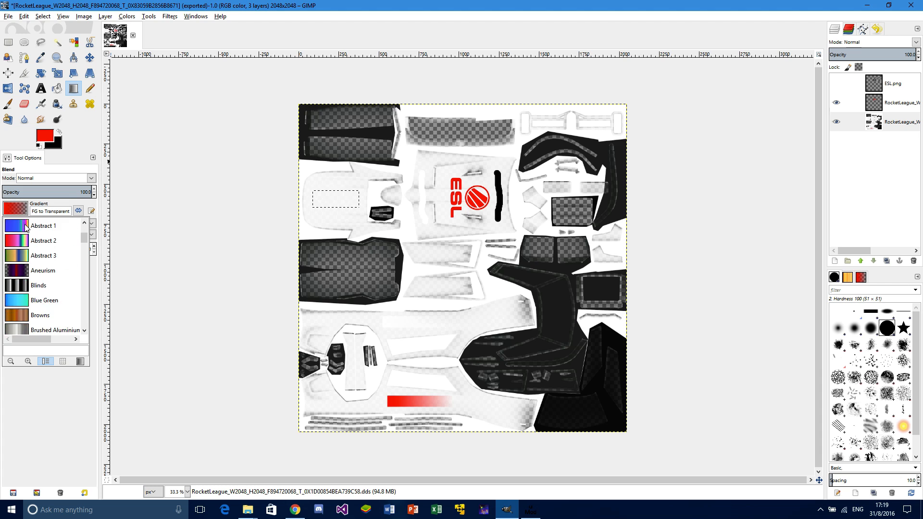
scroll(27, 228, "down", 3)
scroll(27, 226, "up", 1)
left_click(27, 214)
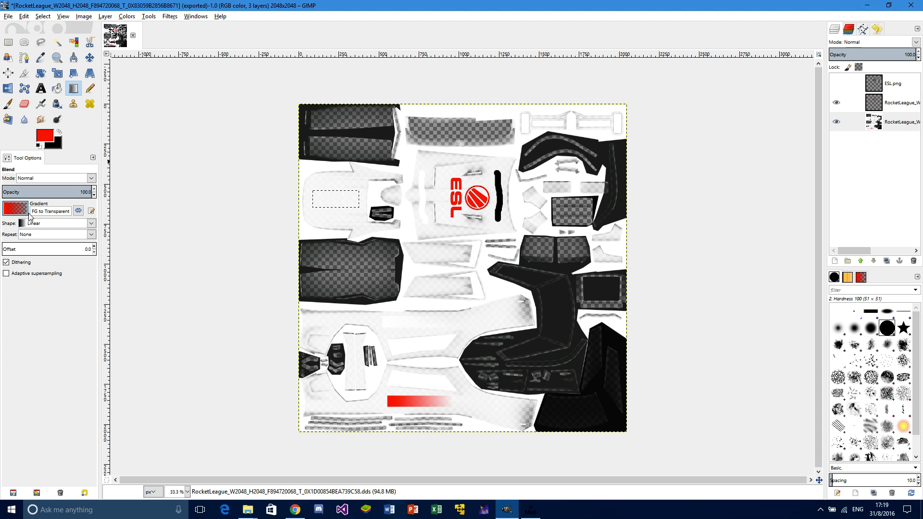
left_click(28, 214)
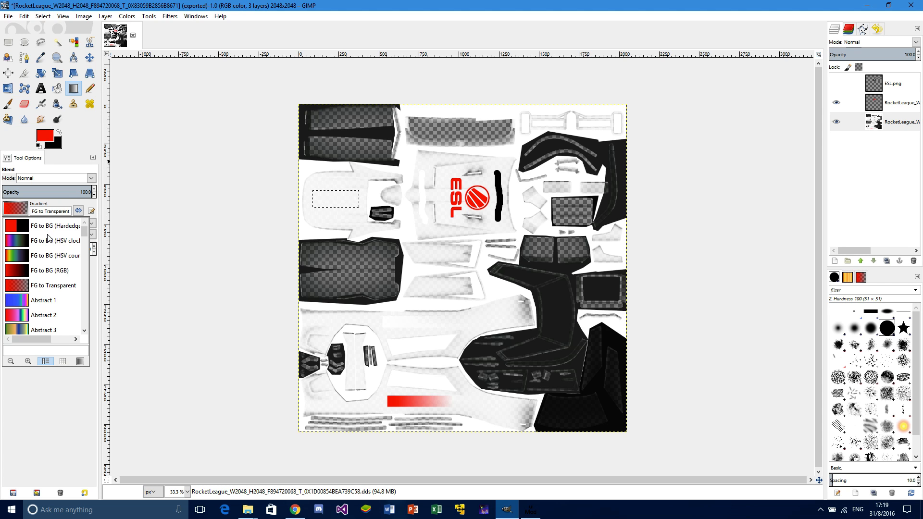
left_click(22, 213)
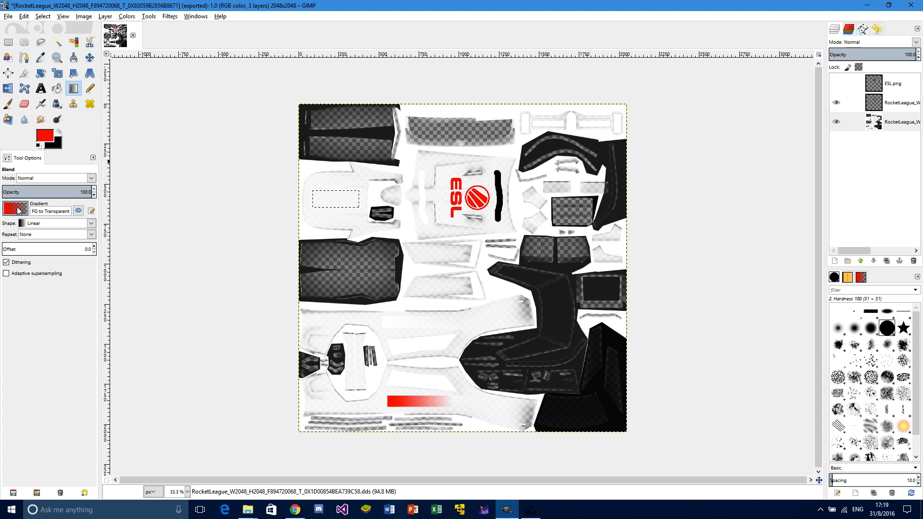
Set the background colour to white (ffffff) and choose the FG to BG (RGB) gradient for the Blend tool
left_click(59, 143)
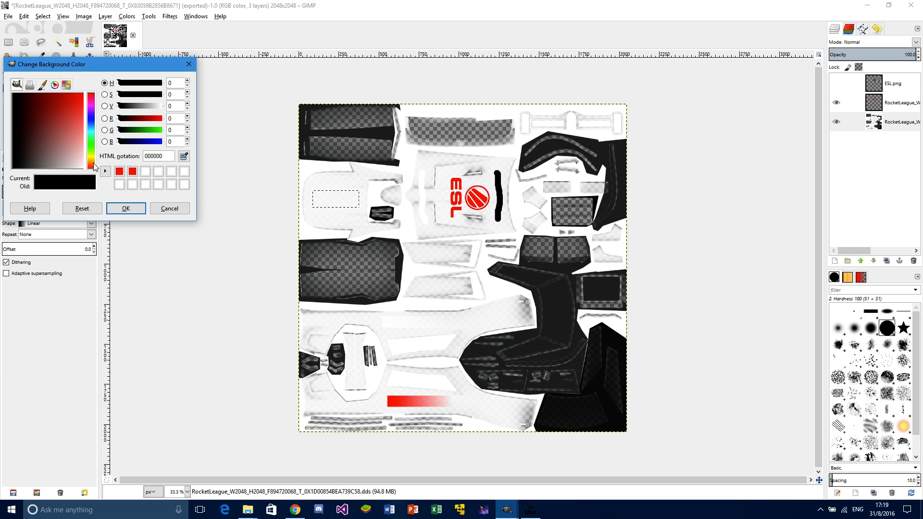
left_click(84, 168)
left_click(125, 210)
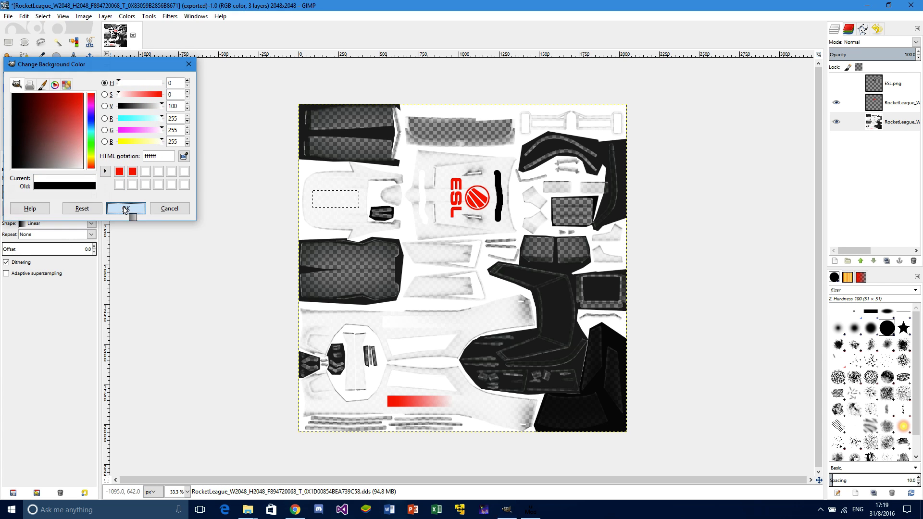
left_click(17, 212)
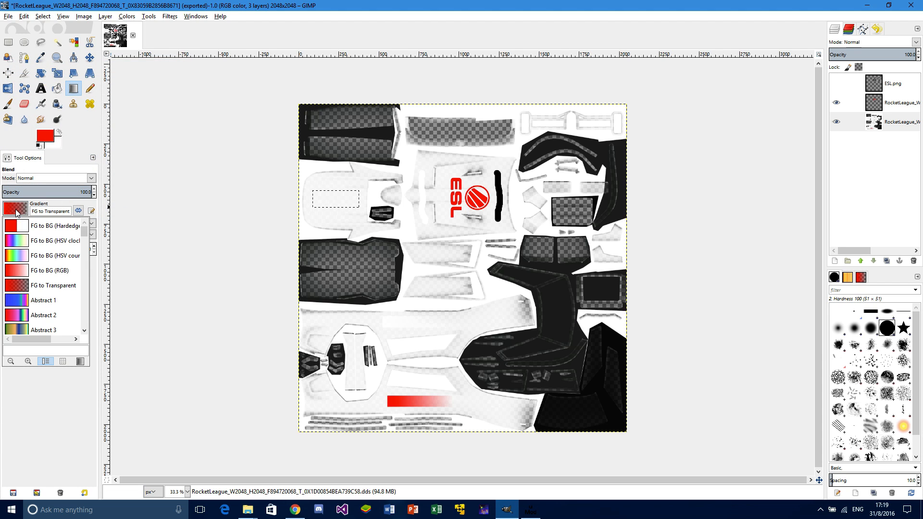
scroll(46, 251, "down", 1)
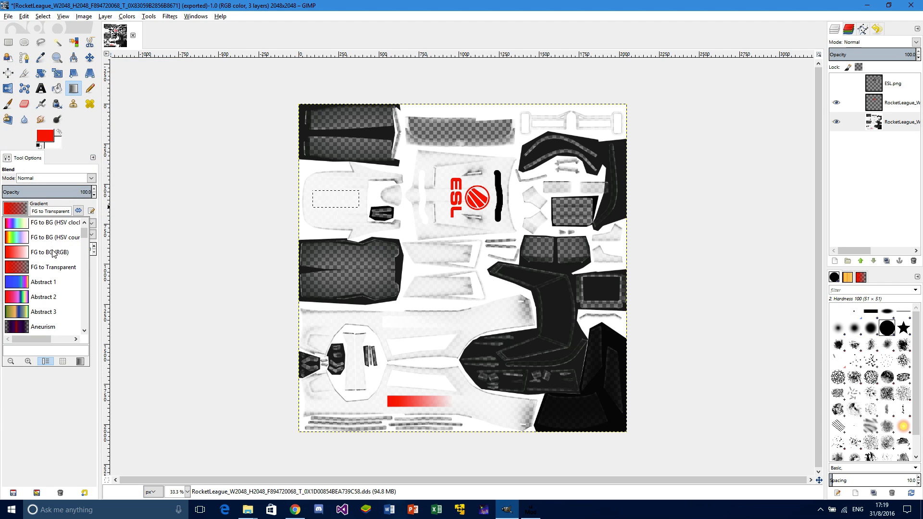
left_click(40, 243)
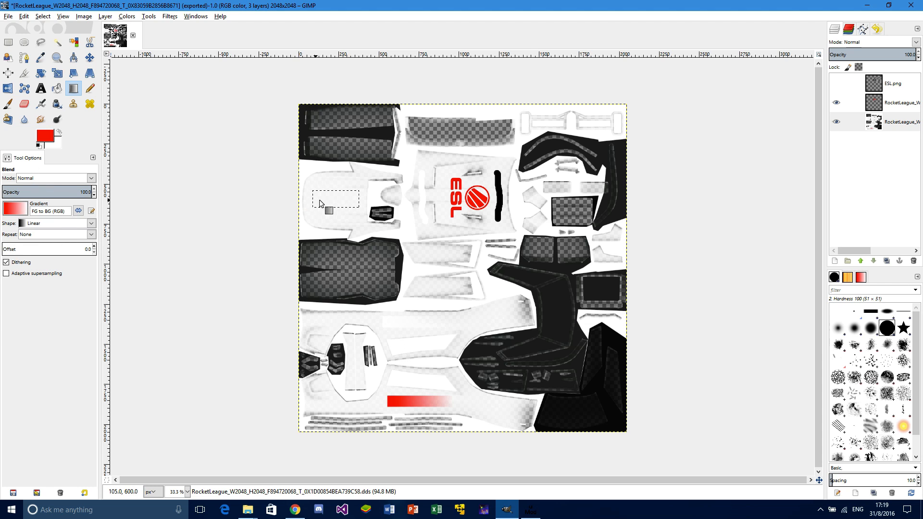
Apply the red-to-white gradient across the selection on the rounded panel, and check the base texture layer by hiding and showing it
left_click_drag(317, 201, 356, 202)
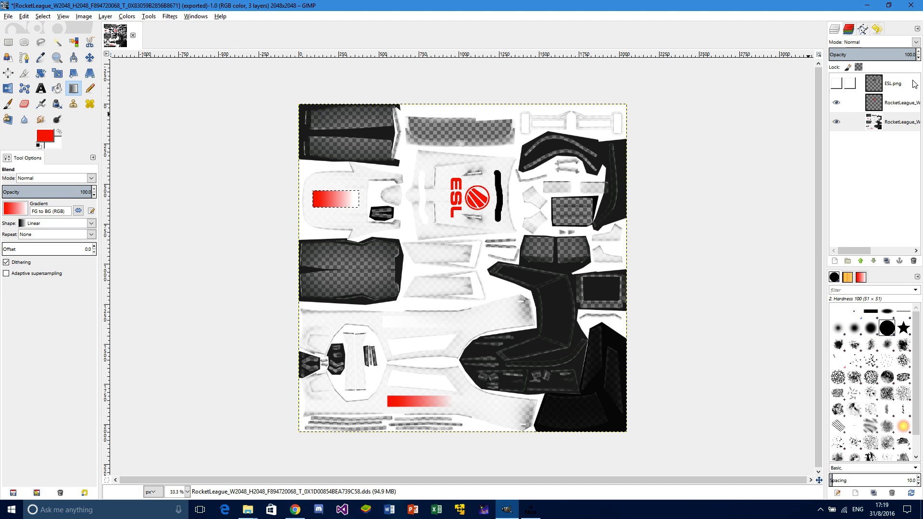
left_click(836, 124)
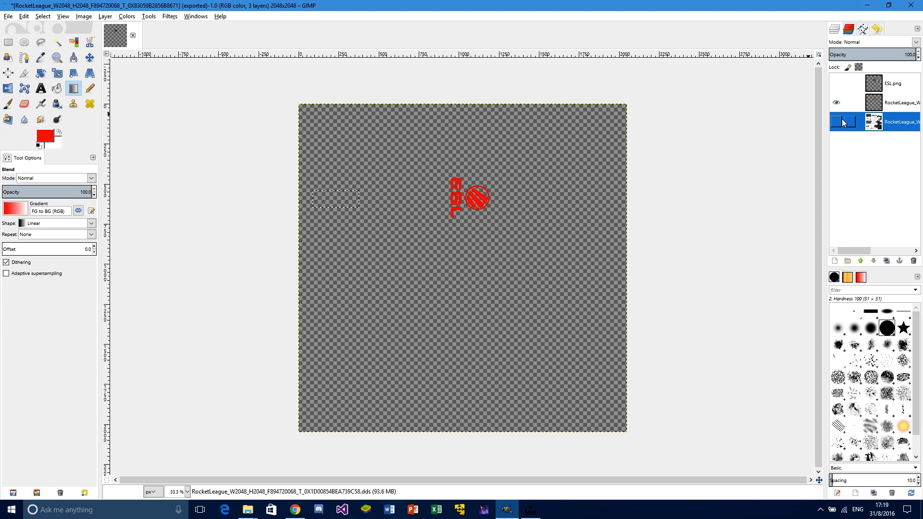
left_click(839, 122)
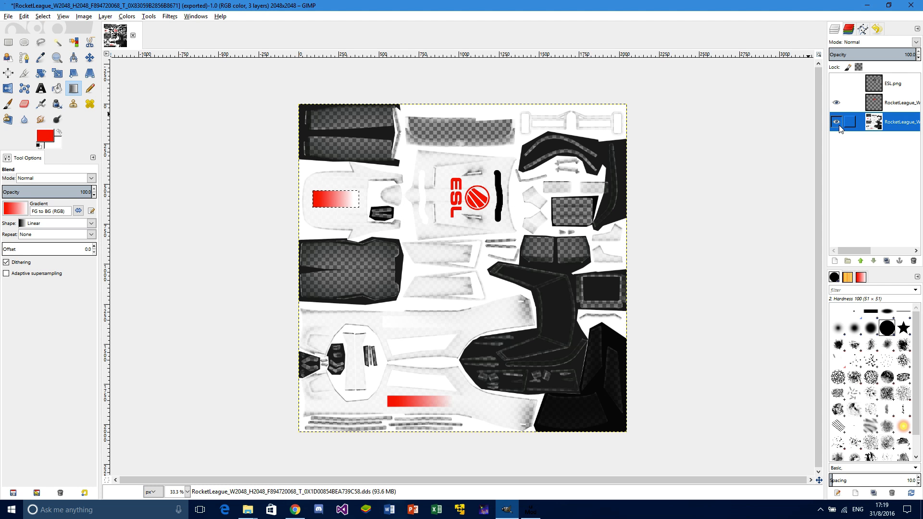
Undo the gradients and pencil strokes painted on the base texture layer, and select the visible ESL decal layer for painting with the Pencil tool
key("ctrl+z")
key("ctrl+z")
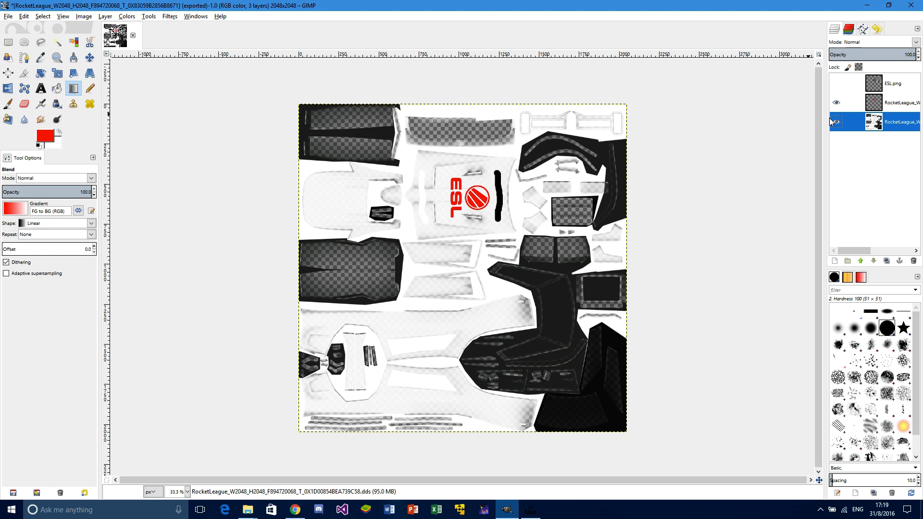
key("ctrl+z")
key("ctrl+z")
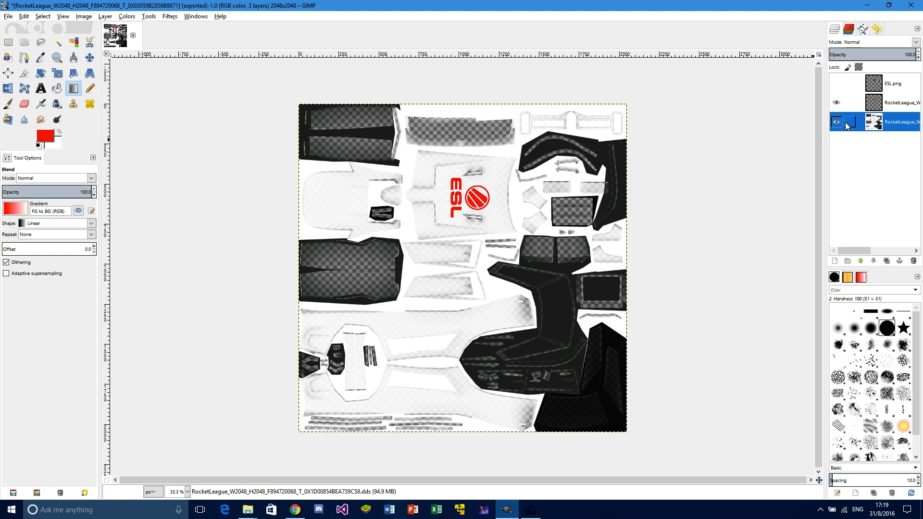
key("ctrl+z")
key("ctrl+z")
left_click(886, 109)
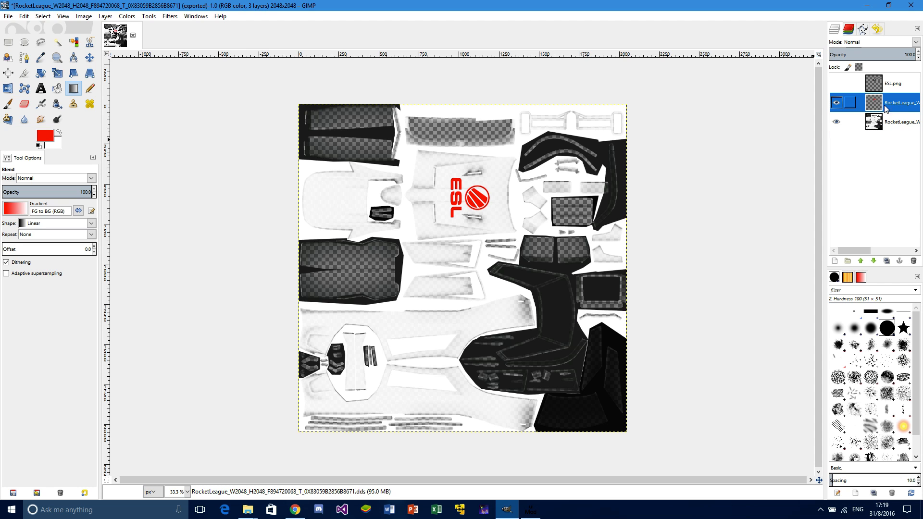
left_click(89, 88)
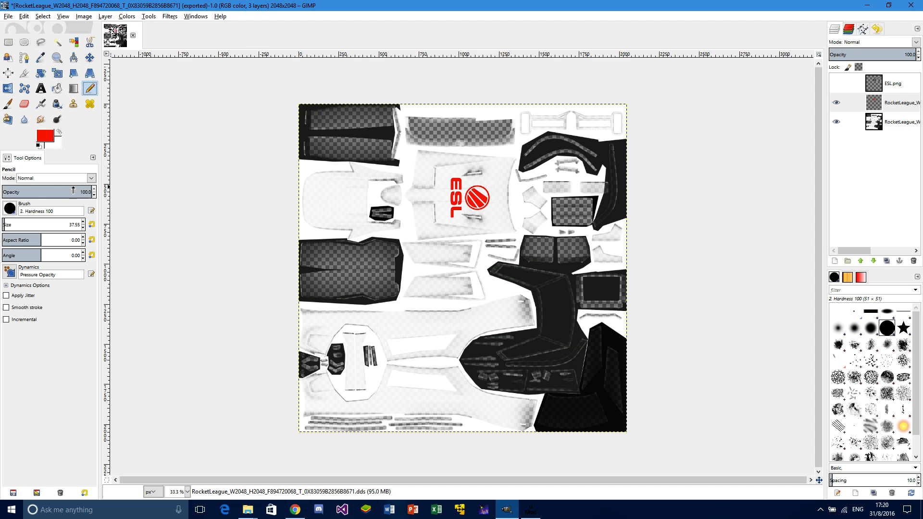
left_click(53, 146)
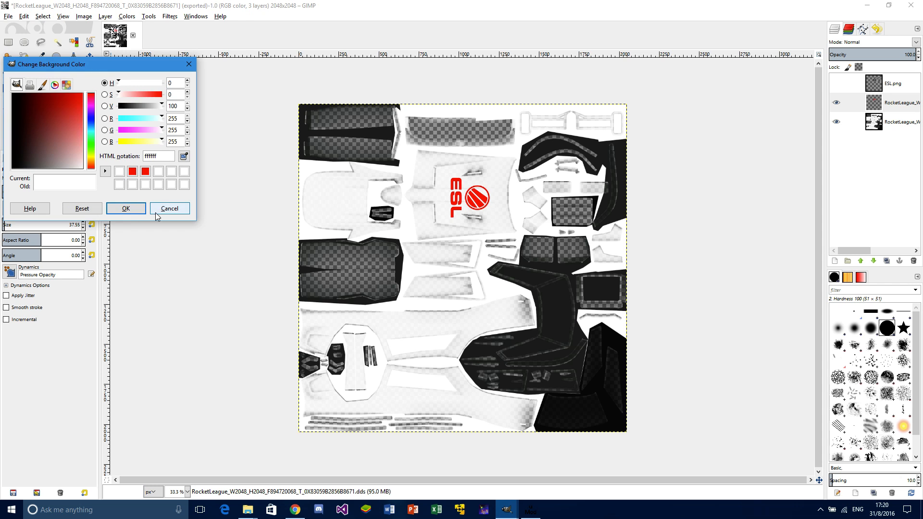
left_click(171, 212)
left_click(58, 146)
left_click(171, 208)
Make white the foreground colour and paint a pencil stroke across the hood beside the round ESL emblem
left_click(39, 145)
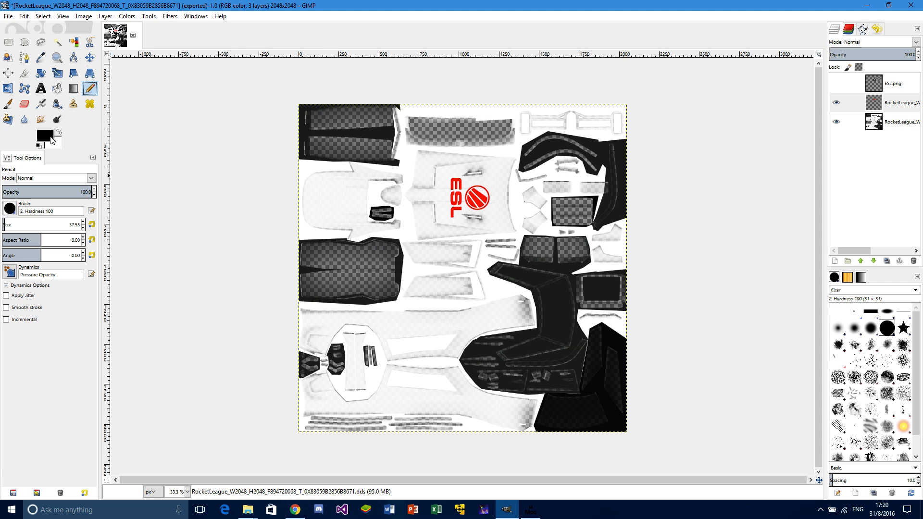
left_click(50, 137)
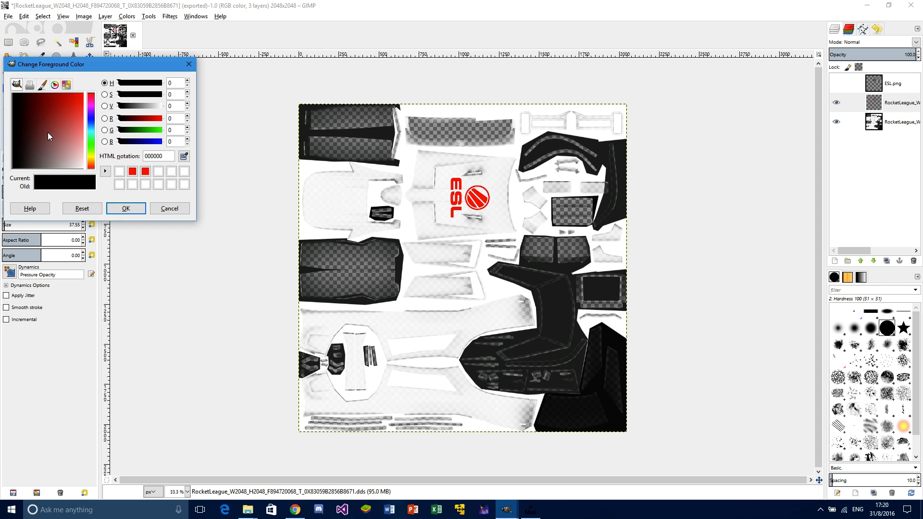
left_click(118, 171)
left_click(120, 209)
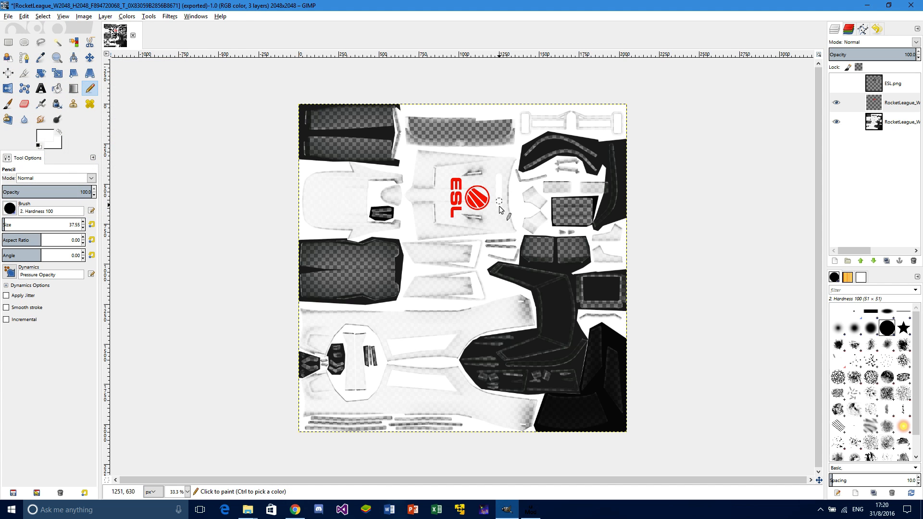
Make black (000000) the foreground colour and paint a pencil stroke across the hood on the other side of the ESL lettering
left_click(46, 140)
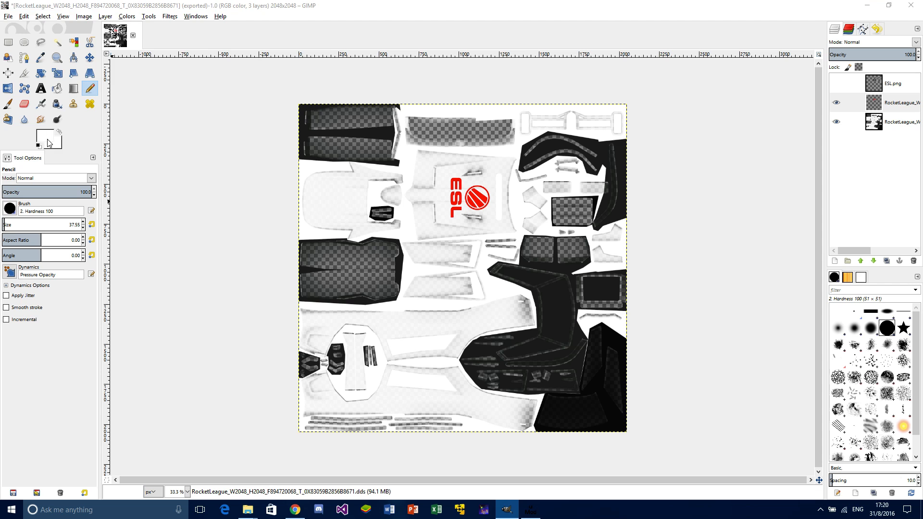
left_click_drag(162, 106, 118, 106)
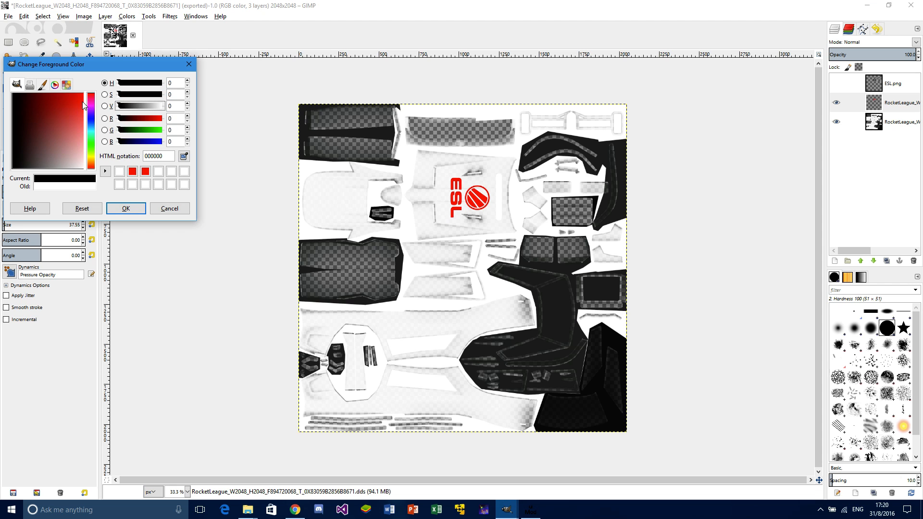
left_click(137, 208)
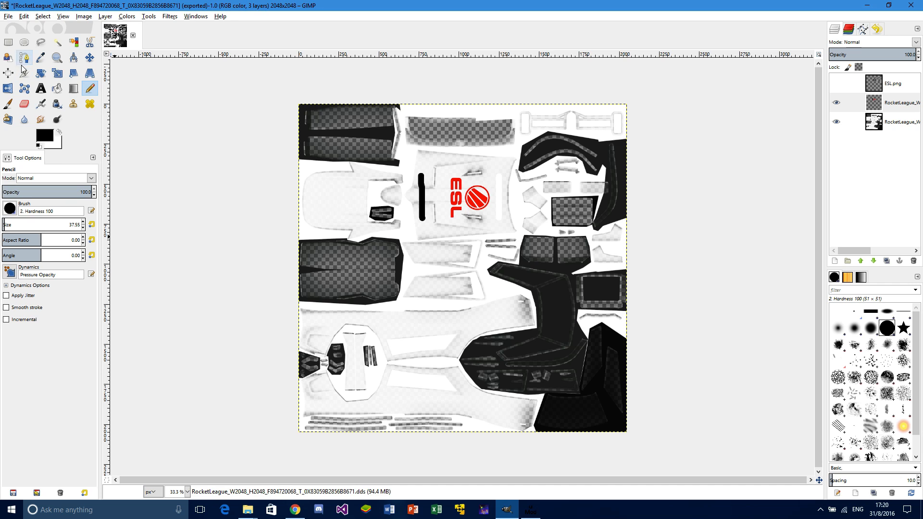
Select a rectangle about 420 × 93 px on the lower side panel and fill it with a linear black-to-white FG to BG (RGB) gradient
left_click(9, 42)
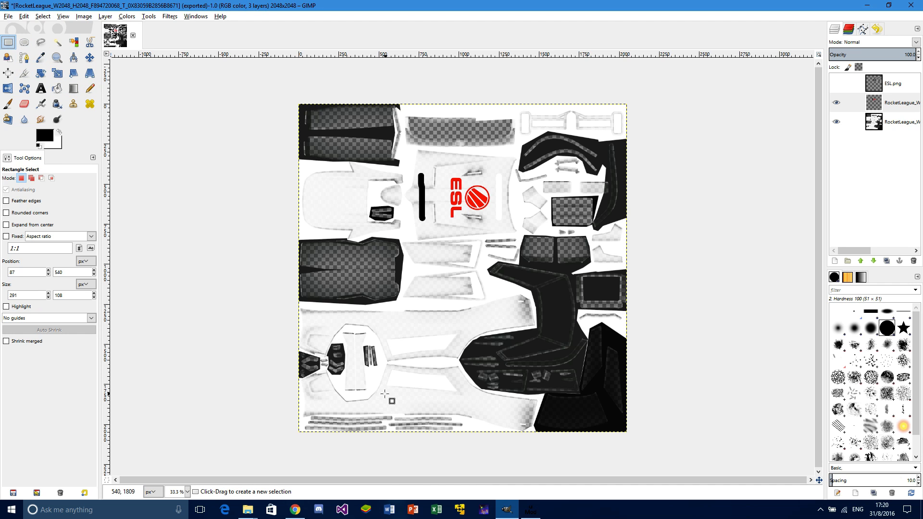
left_click_drag(385, 394, 451, 409)
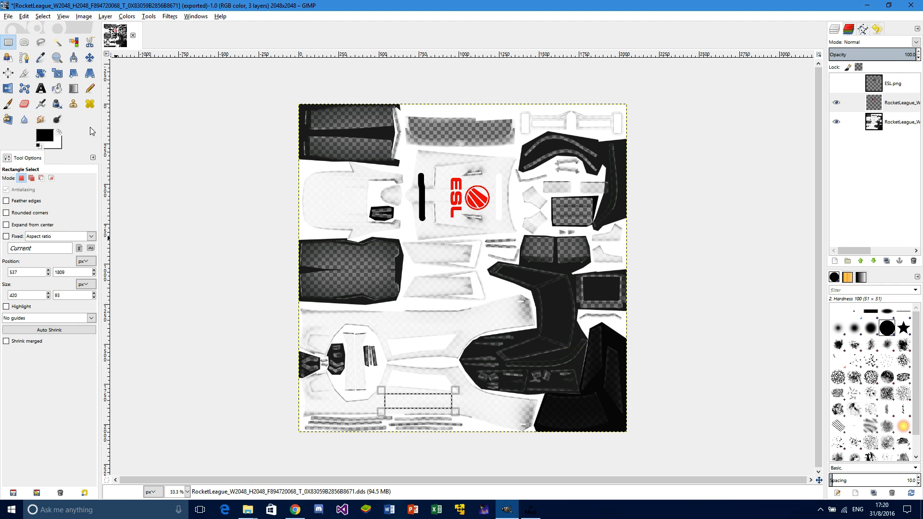
left_click(73, 90)
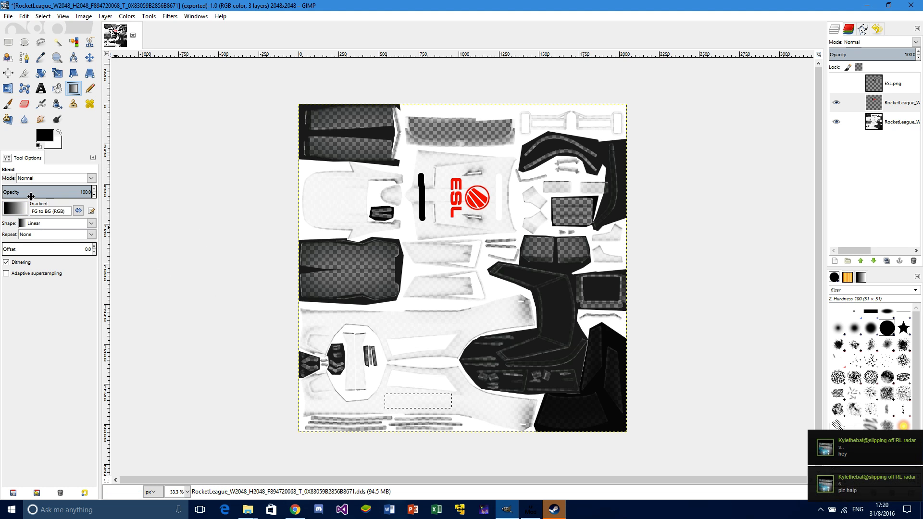
left_click(7, 212)
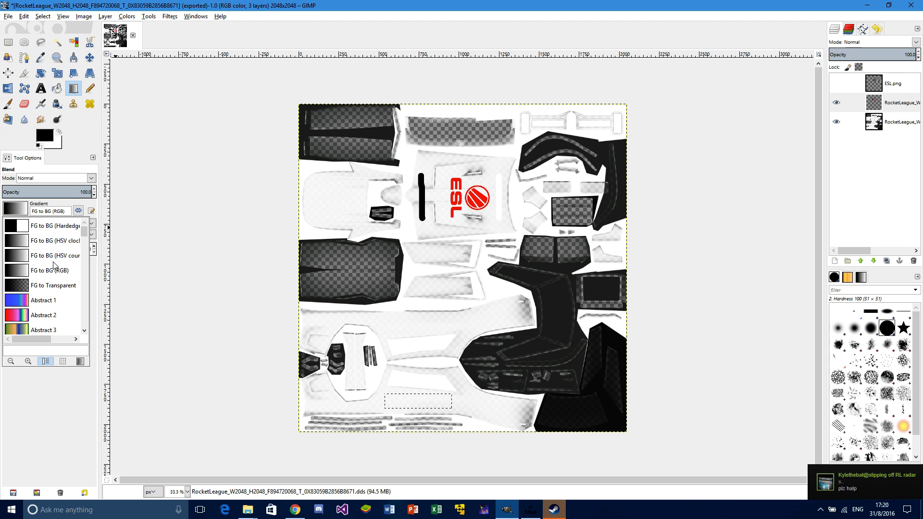
left_click(71, 91)
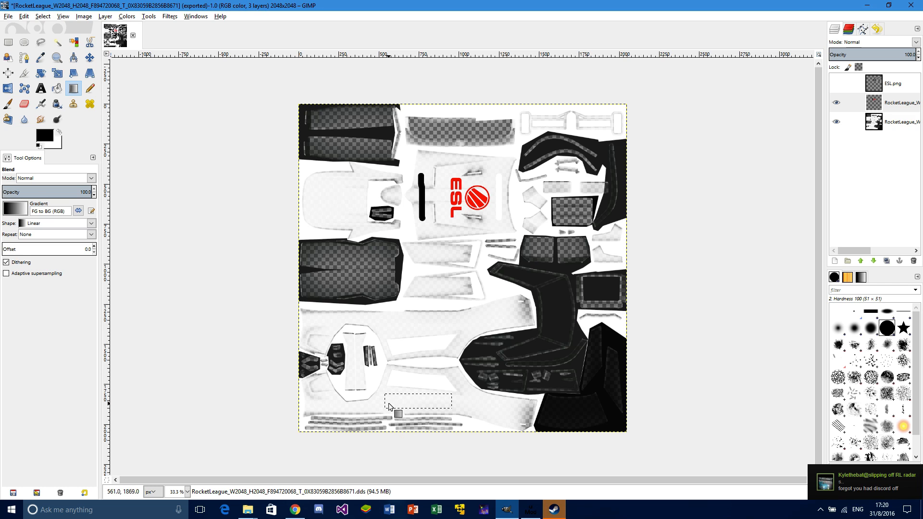
left_click_drag(389, 406, 417, 434)
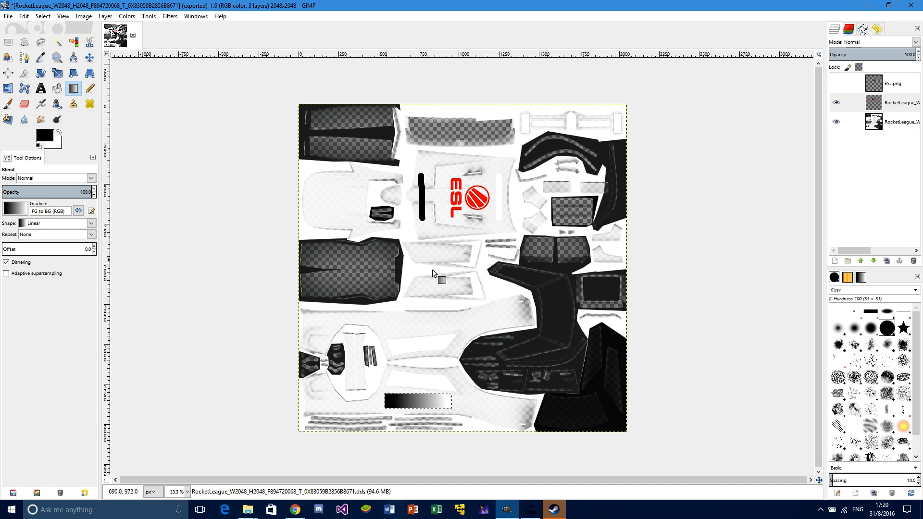
Select a rectangle about 357 × 57 px on the upper side panel and fill it with a black FG to Transparent gradient
left_click(8, 42)
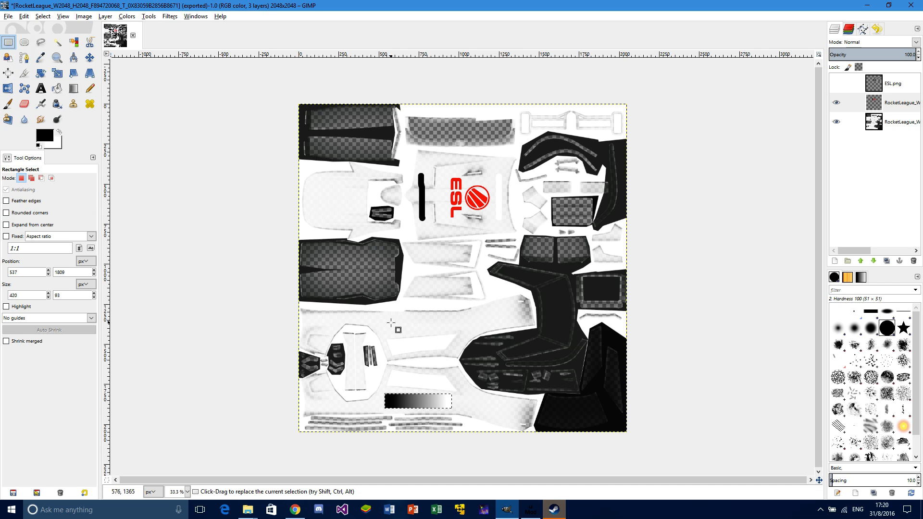
left_click_drag(385, 318, 443, 328)
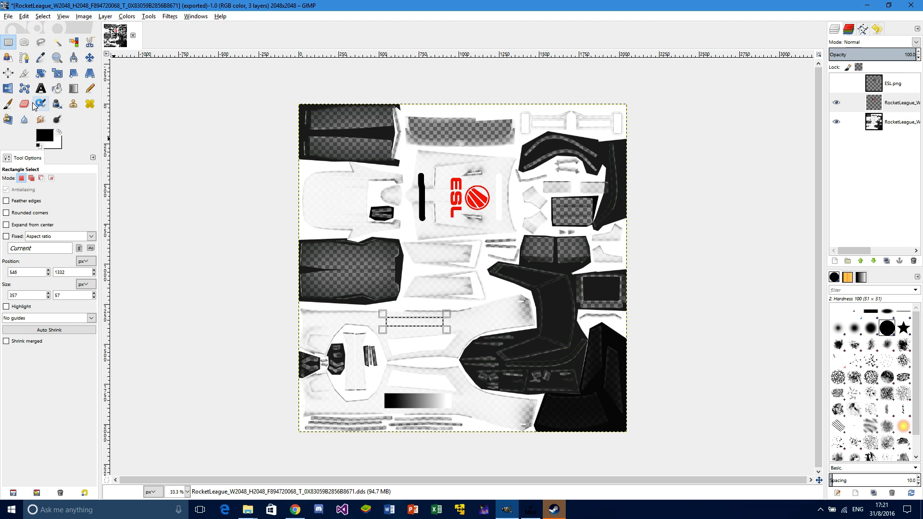
left_click(75, 91)
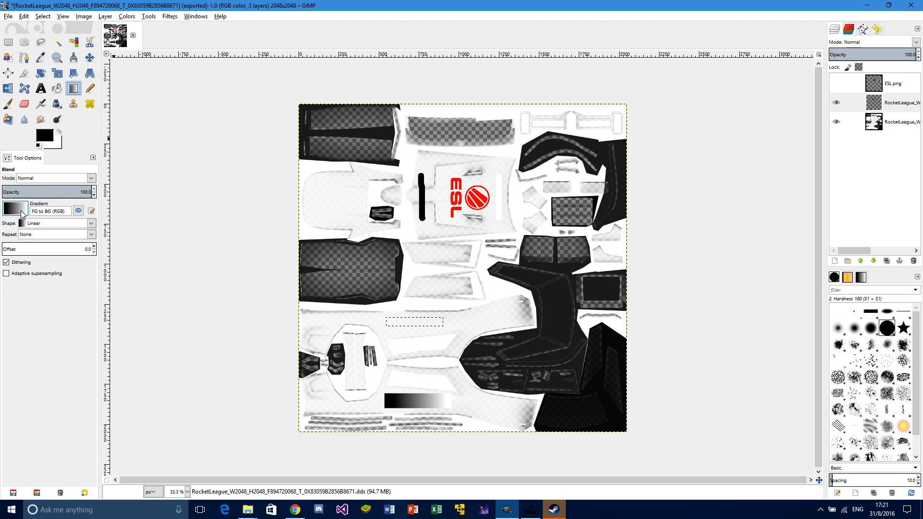
left_click(15, 209)
left_click(24, 289)
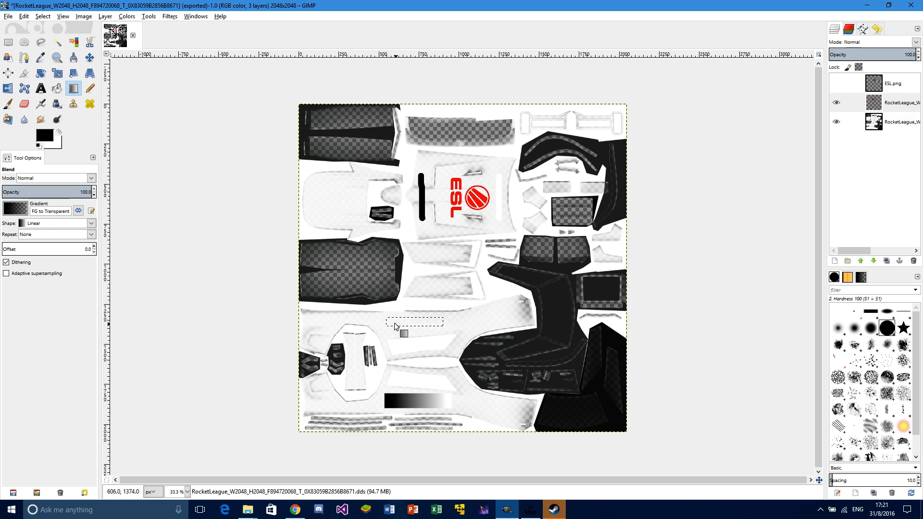
left_click_drag(390, 323, 439, 325)
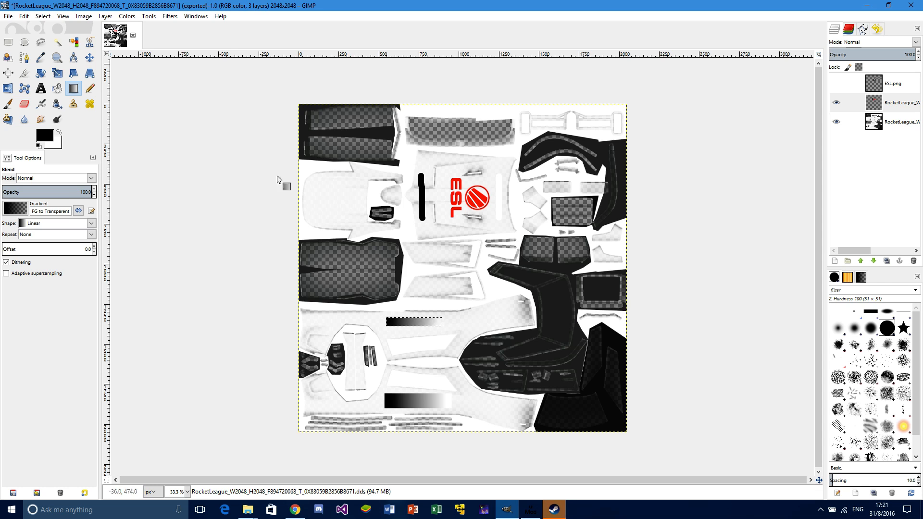
Select a rectangle about 297 × 114 px on the rounded panel and fill it with a red (ff0000) FG to Transparent gradient
left_click(8, 45)
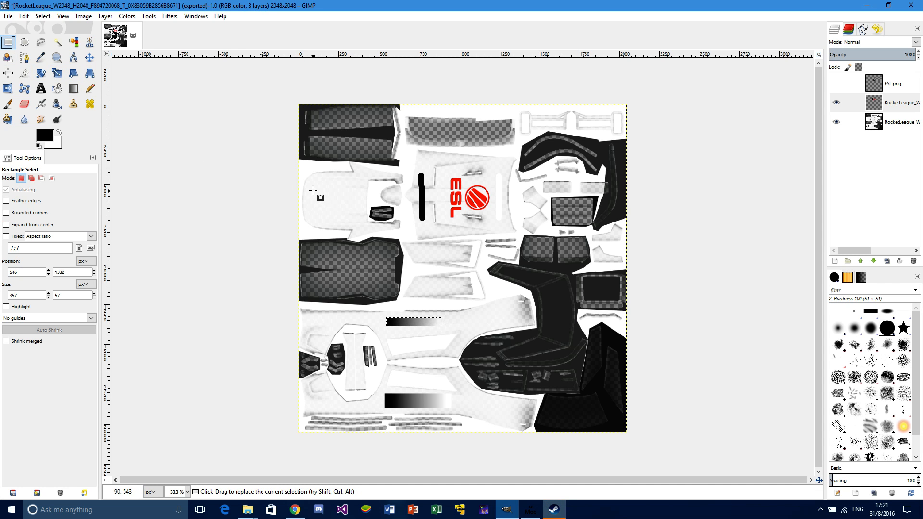
left_click_drag(313, 191, 360, 210)
left_click(44, 136)
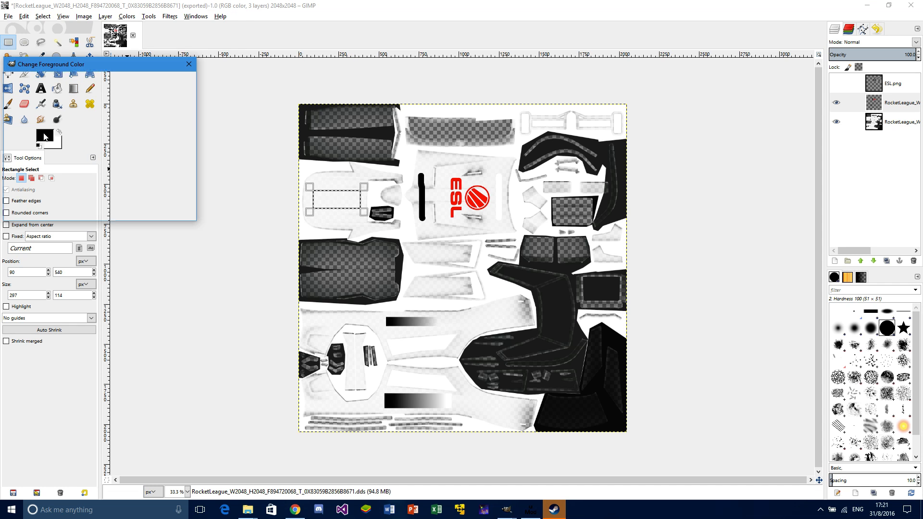
left_click(133, 172)
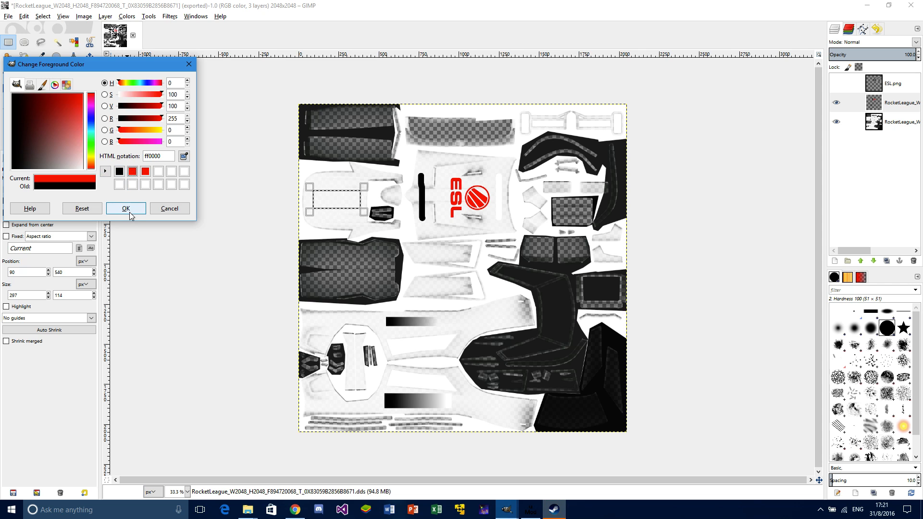
left_click(127, 208)
left_click(73, 88)
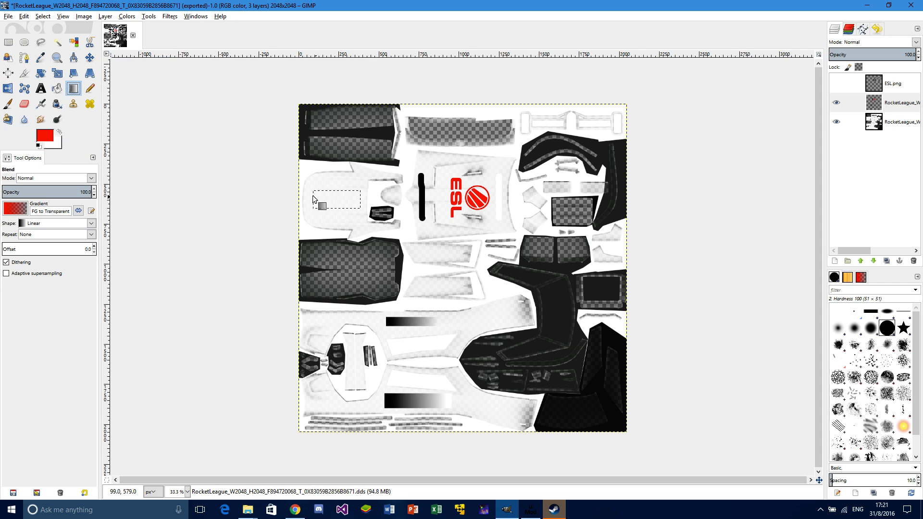
left_click_drag(316, 202, 356, 203)
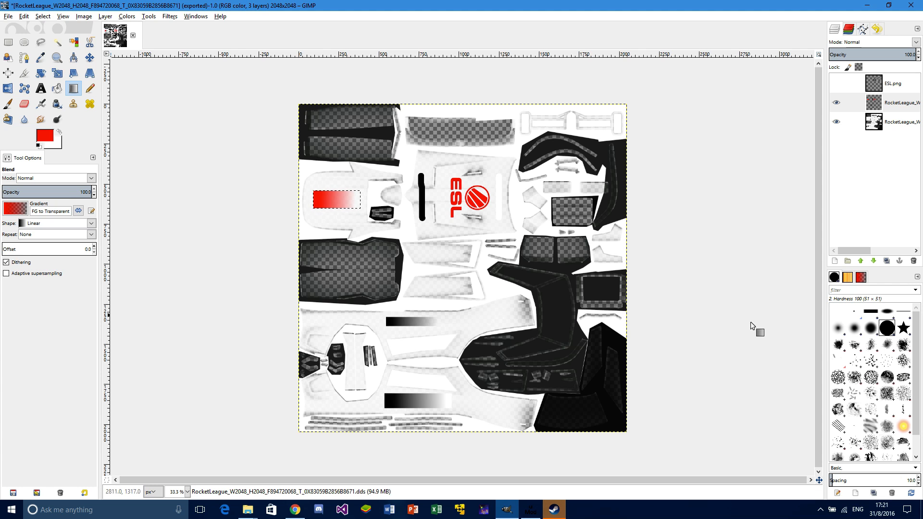
Hide the base texture layer and export the decal over RocketLeague_W2048_H2048_F894720068_T_0X83059B2856B8671.dds in the Images folder
left_click(836, 122)
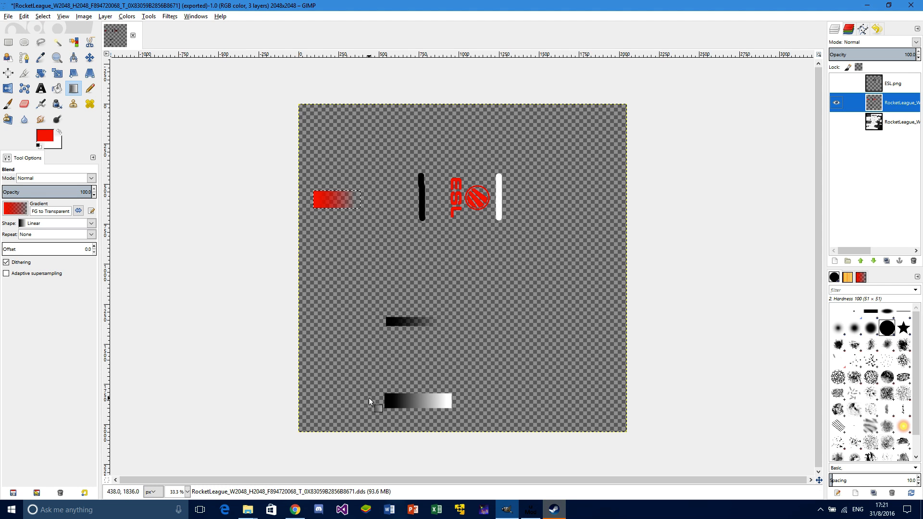
left_click(8, 17)
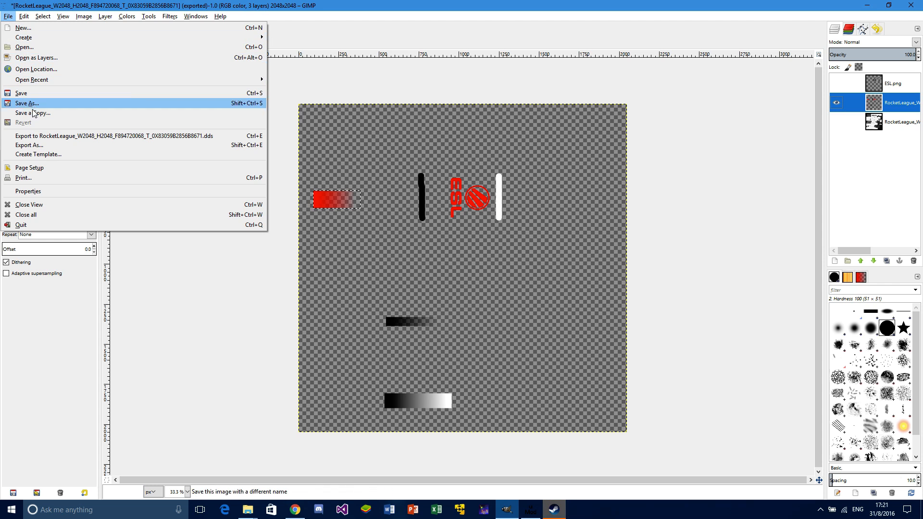
left_click(31, 146)
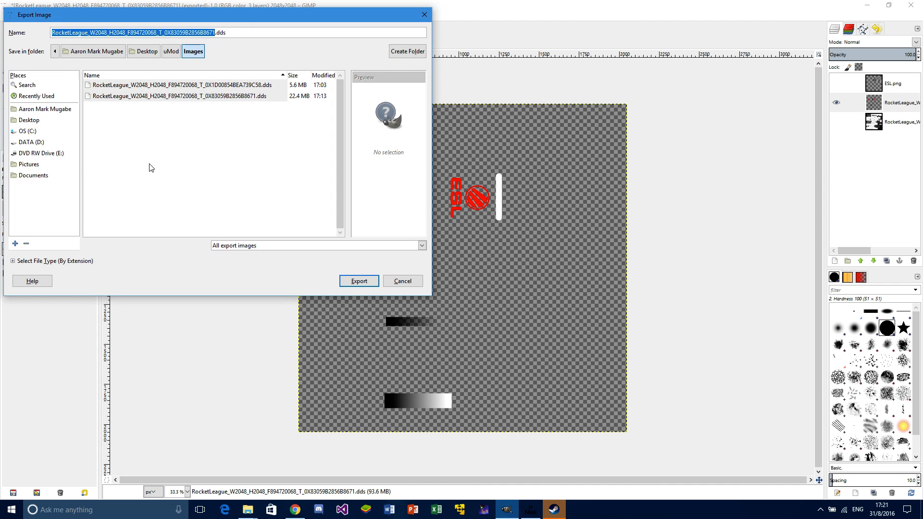
left_click(140, 97)
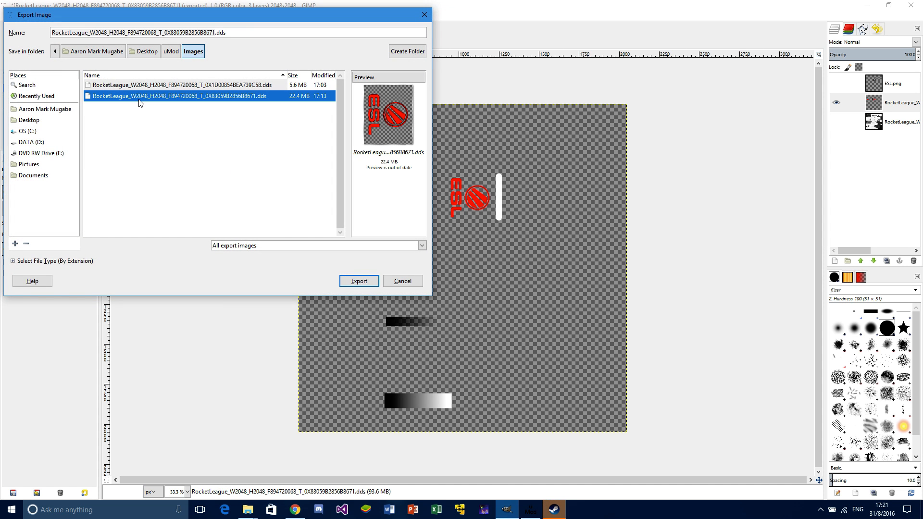
left_click(352, 282)
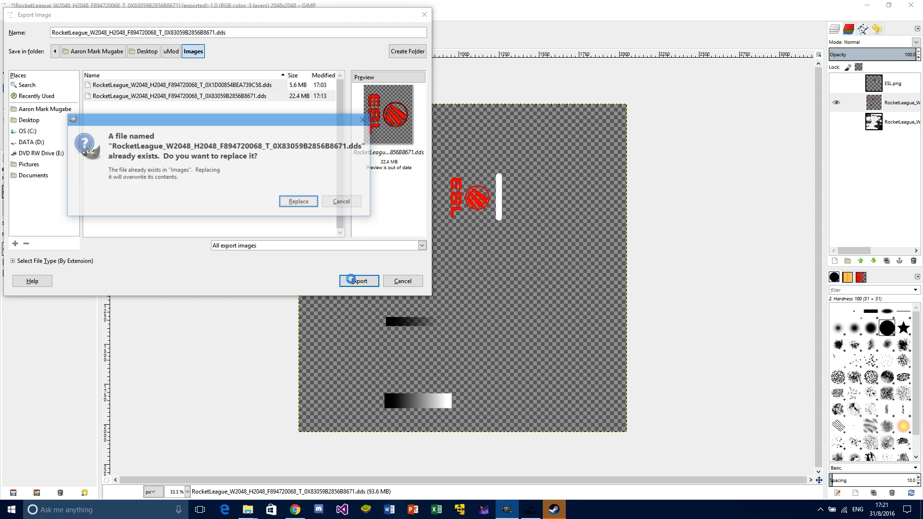
left_click(300, 202)
left_click(153, 140)
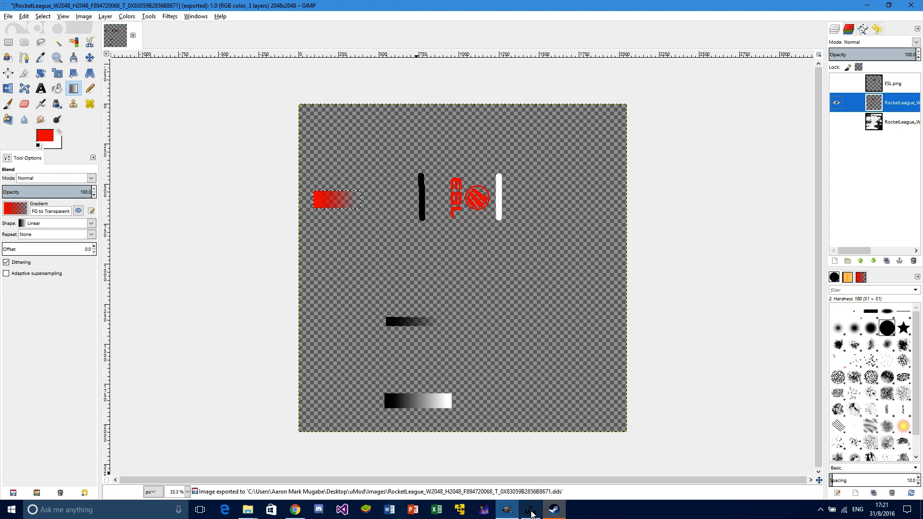
Bring up uMod and launch Rocket League through Steam
left_click(539, 512)
left_click(821, 511)
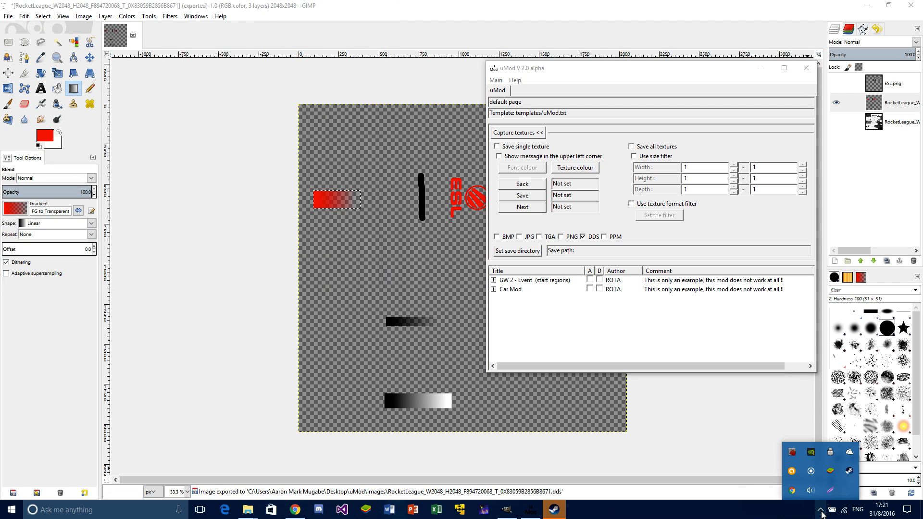
right_click(848, 471)
left_click(799, 364)
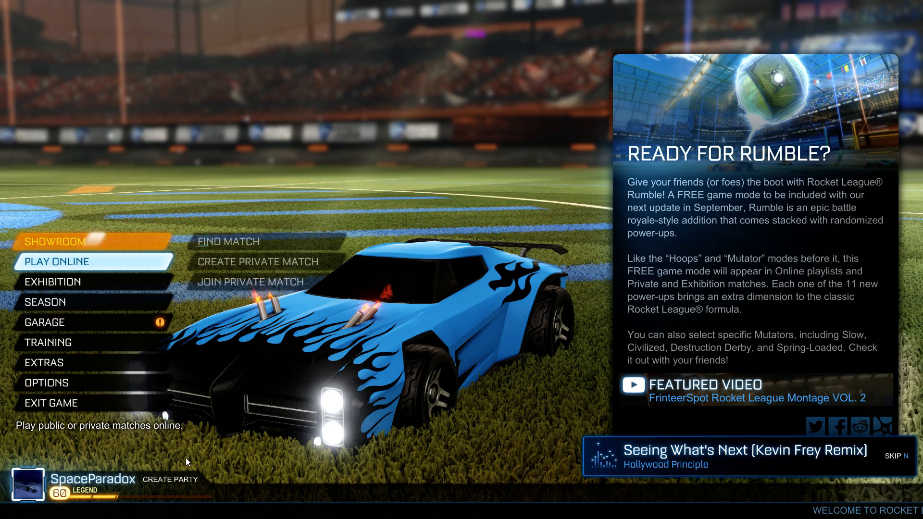
Switch to uMod and load the exported RocketLeague_W2048_H2048_F894720068_T_0X83059B2856B8671 texture for the running game
key("alt+Tab")
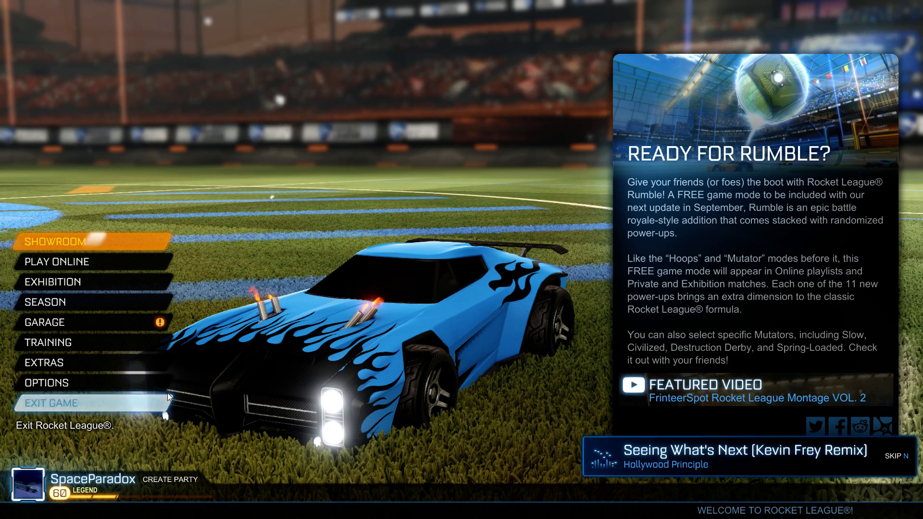
right_click(553, 190)
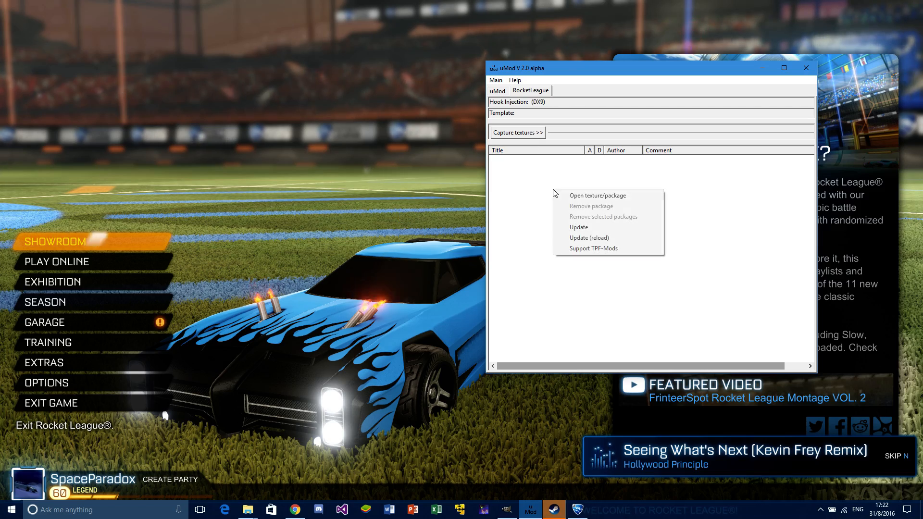
left_click(608, 198)
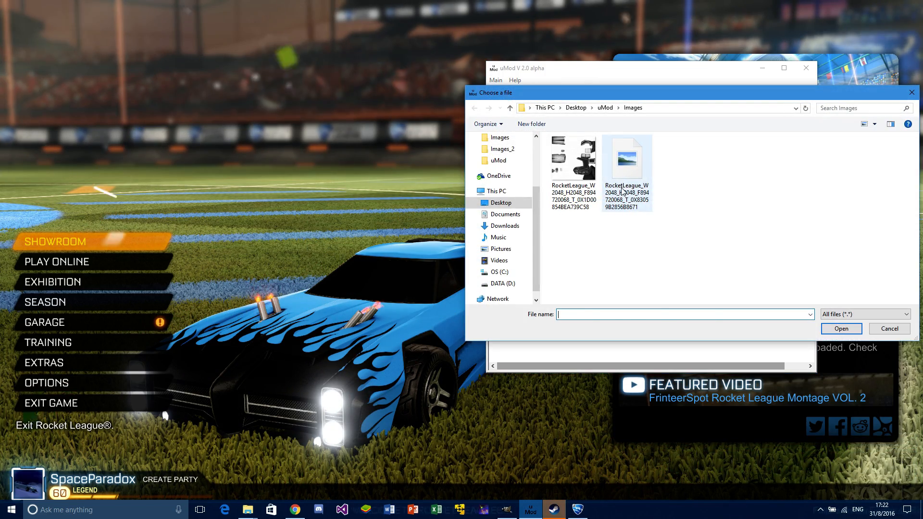
left_click(627, 164)
left_click(851, 330)
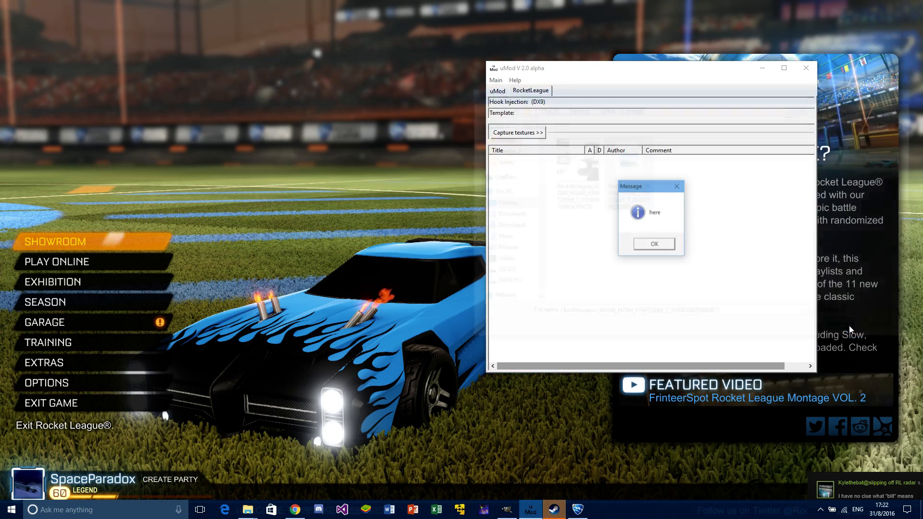
left_click(655, 244)
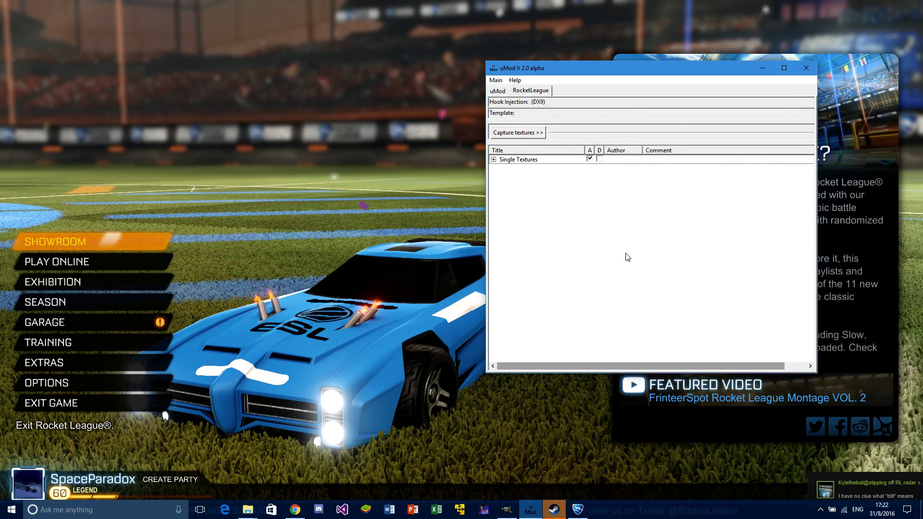
Return to Rocket League, set the blue team's accent paint to bright green in car customization, and inspect the decal from above
left_click(374, 305)
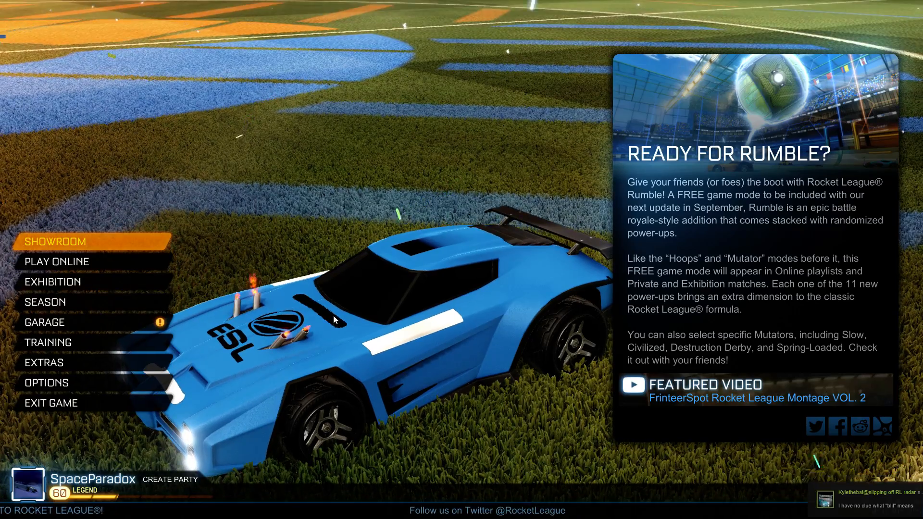
mouse_move(93, 265)
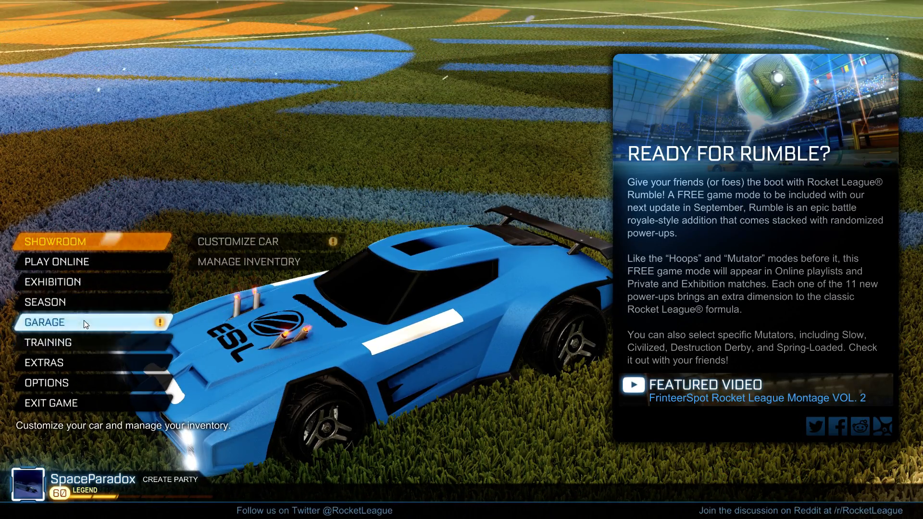
left_click(91, 330)
left_click(96, 233)
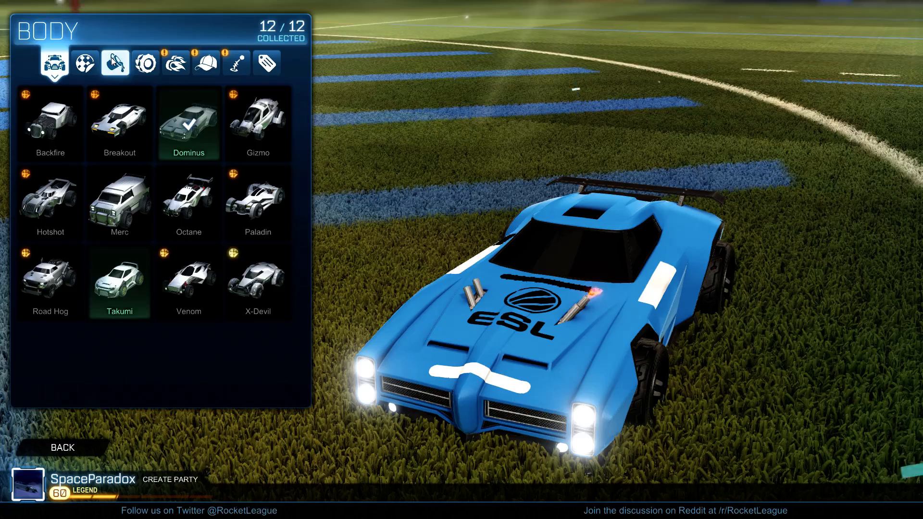
left_click(117, 61)
left_click(100, 143)
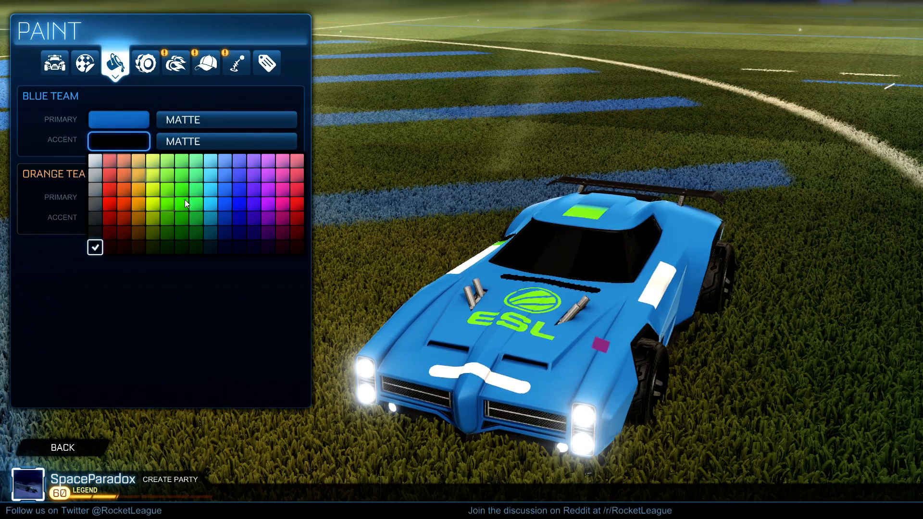
left_click(167, 206)
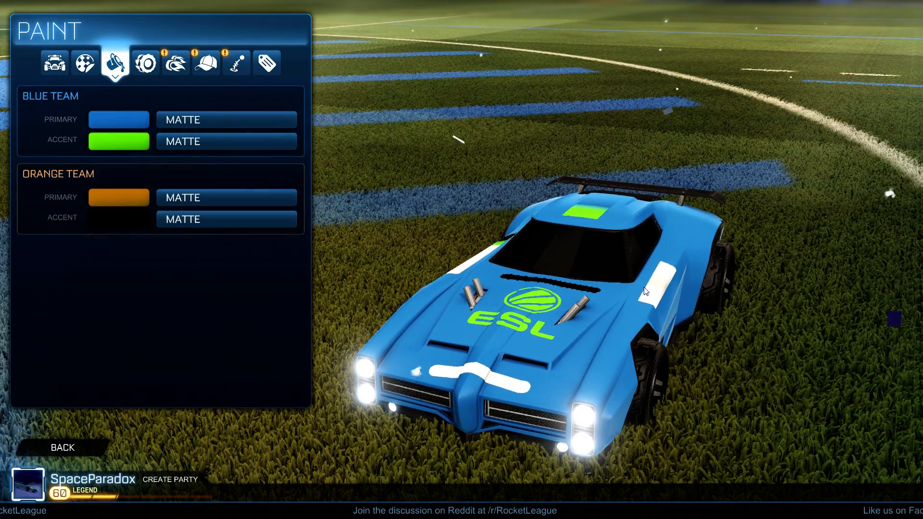
left_click_drag(629, 241, 530, 346)
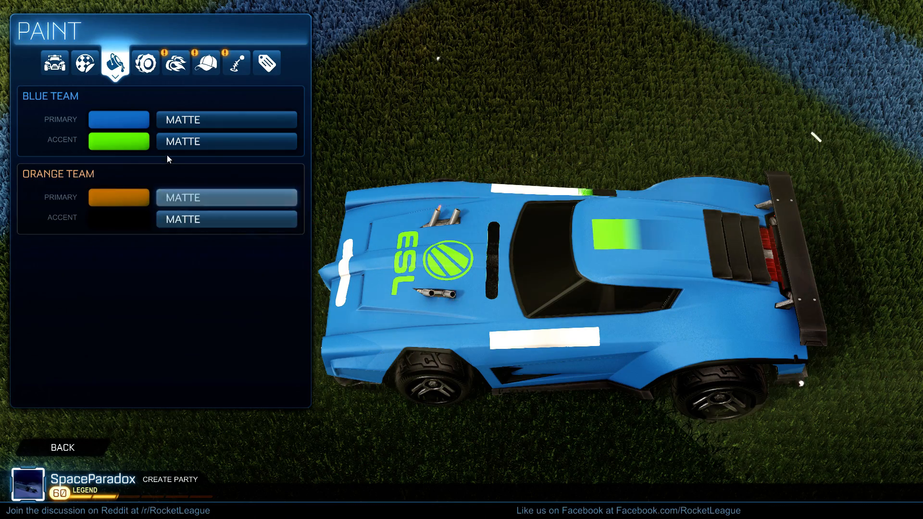
Orbit around the car to inspect the roof gradient, the white side stripes and the ESL hood decal from above
left_click_drag(397, 284, 466, 339)
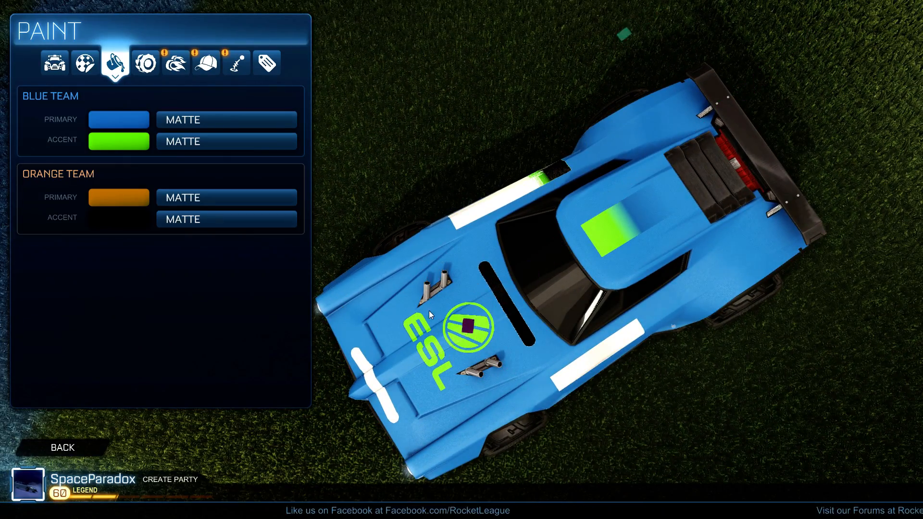
left_click_drag(465, 252, 562, 245)
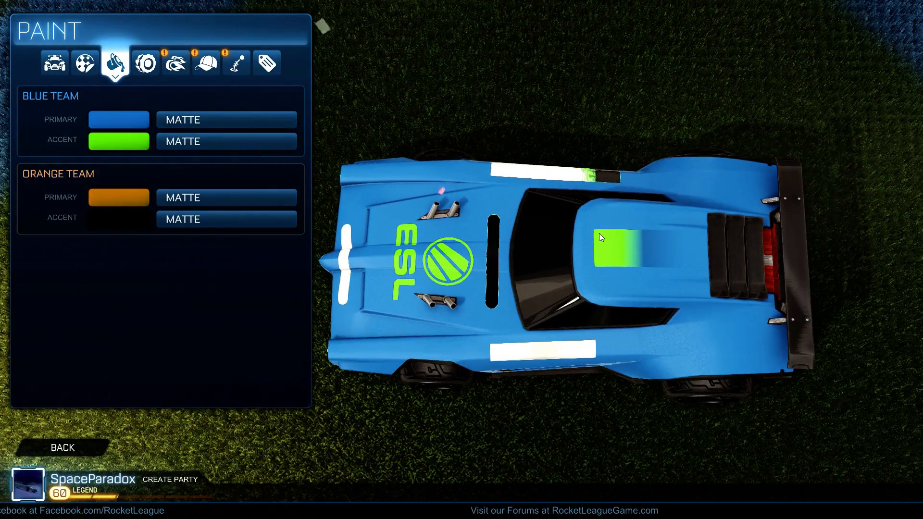
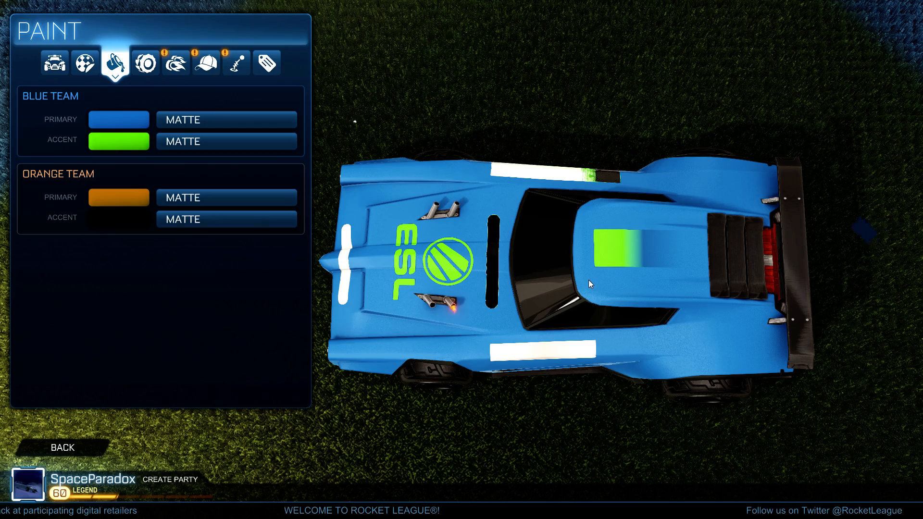
left_click_drag(633, 370, 604, 260)
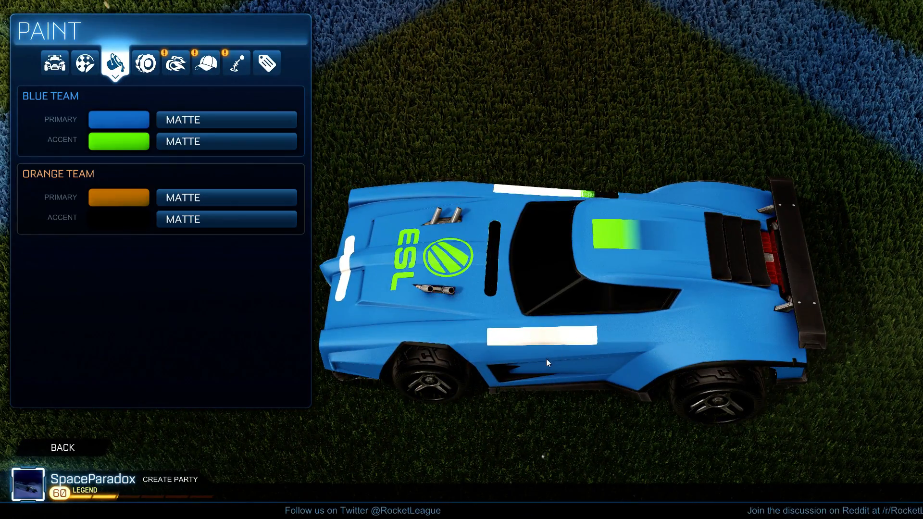
left_click_drag(601, 323, 605, 341)
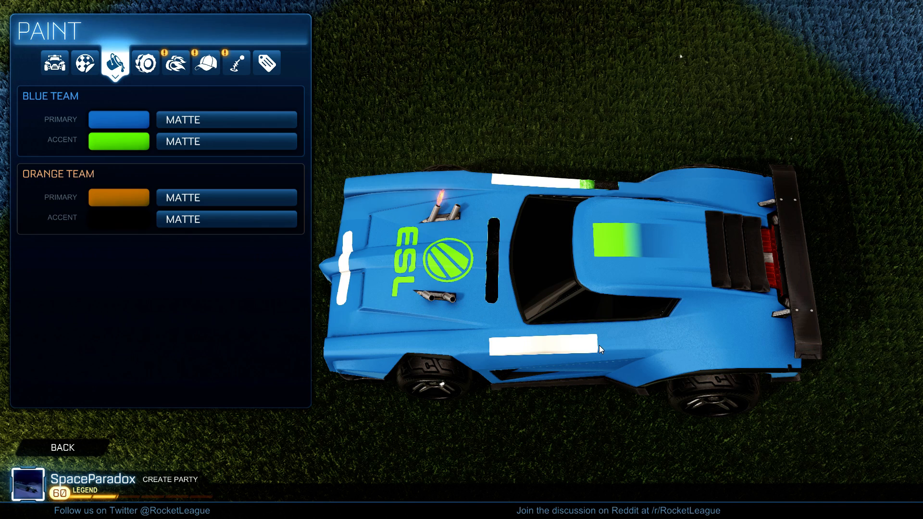
Compare the gradient bars in GIMP with the car in Rocket League, and make the base texture layer visible in GIMP
key("alt+Tab")
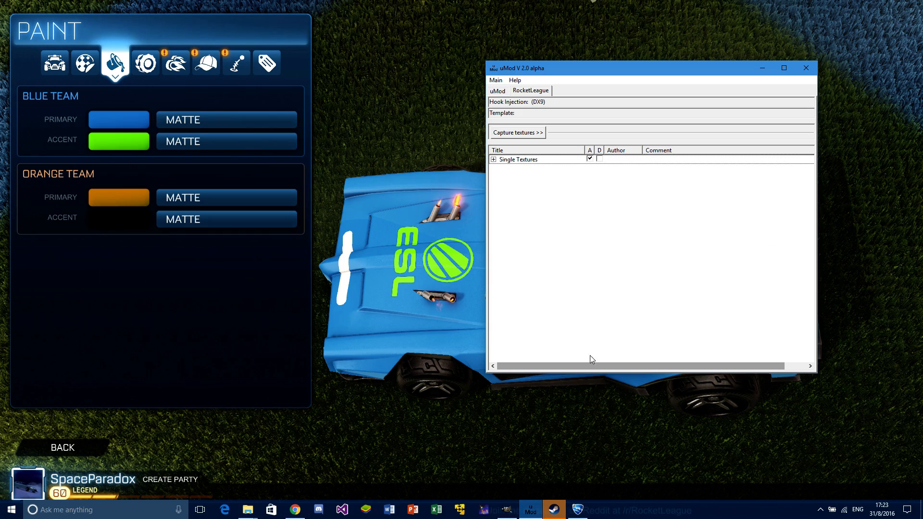
left_click(514, 511)
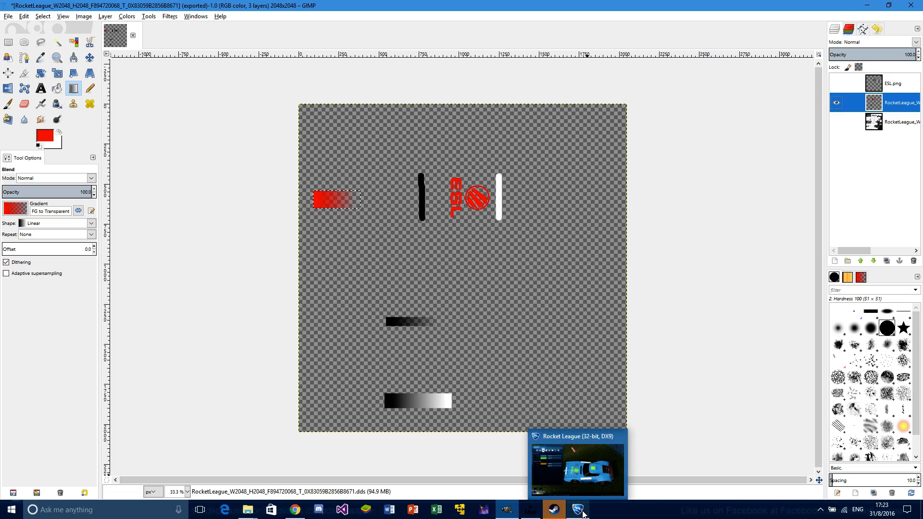
left_click(579, 510)
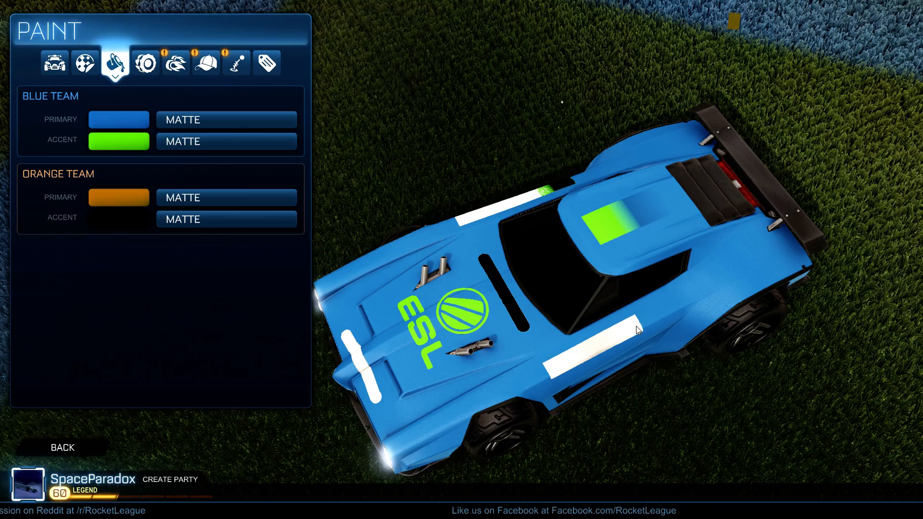
left_click_drag(651, 311, 615, 261)
key("alt+Tab")
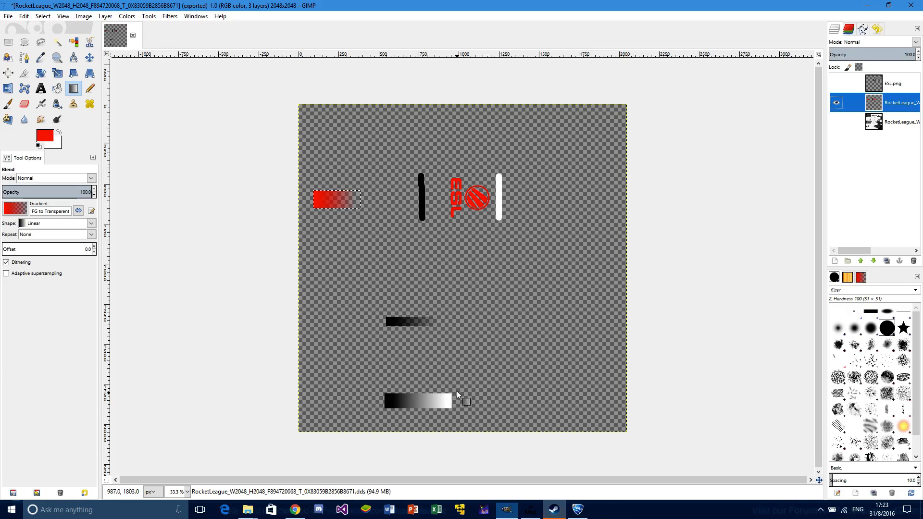
left_click(836, 123)
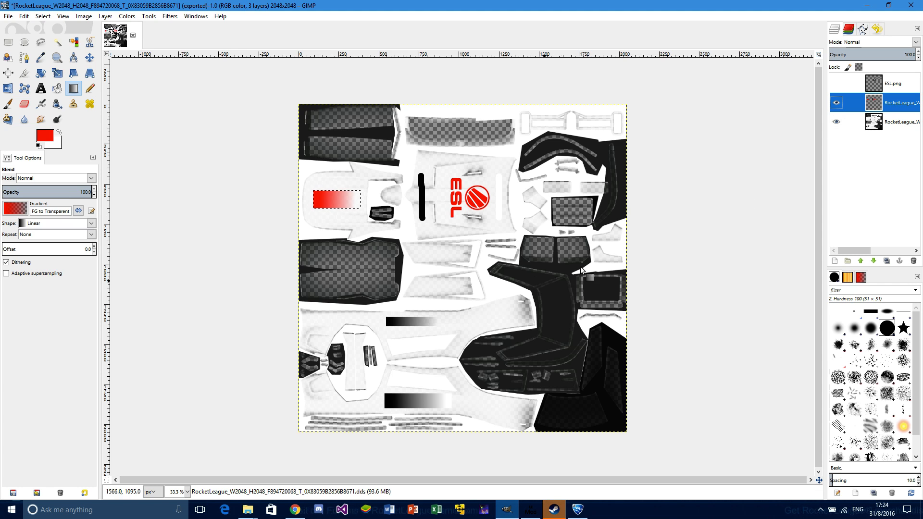
Switch to Rocket League and inspect the decal's gradients, black bar and white stripes from both sides, the rear and the front
left_click(552, 501)
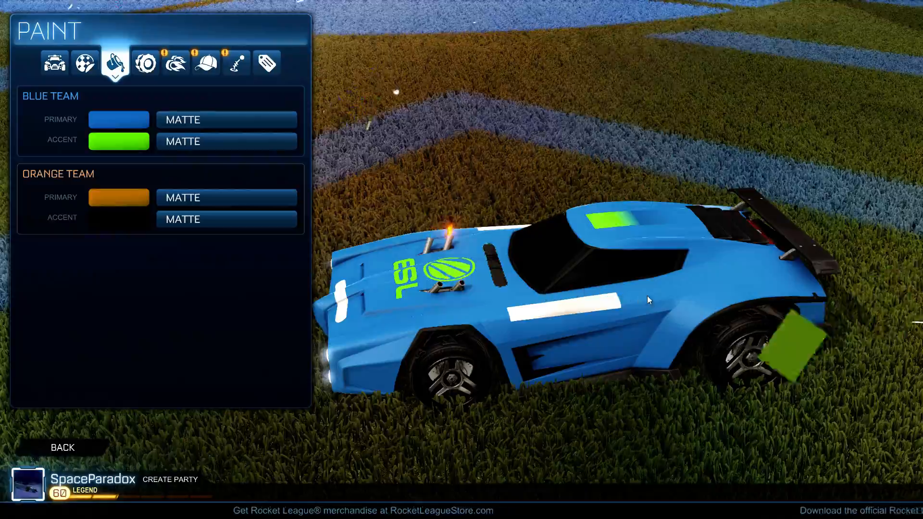
mouse_move(647, 295)
left_mouse_down()
mouse_move(589, 363)
mouse_move(473, 287)
mouse_move(452, 307)
mouse_move(509, 348)
mouse_move(577, 361)
mouse_move(662, 356)
mouse_move(595, 363)
mouse_move(516, 359)
mouse_move(349, 320)
left_mouse_up()
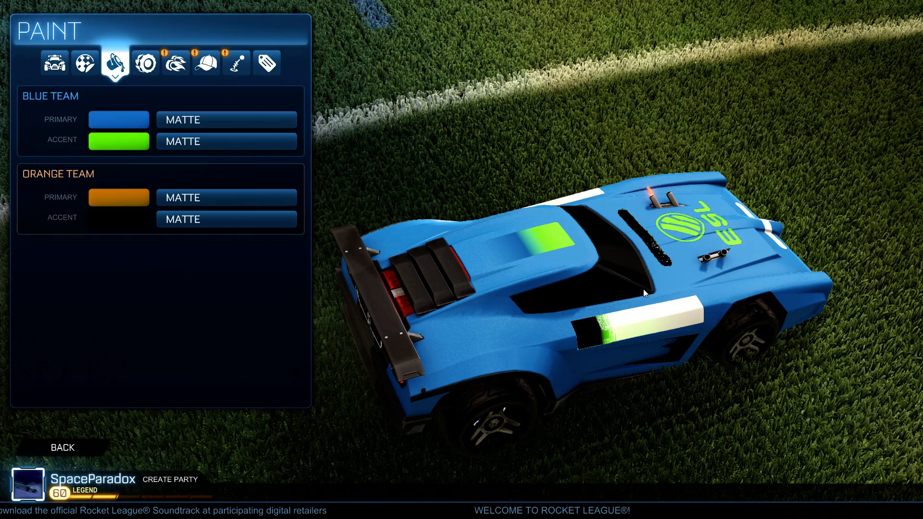
left_click_drag(643, 290, 575, 236)
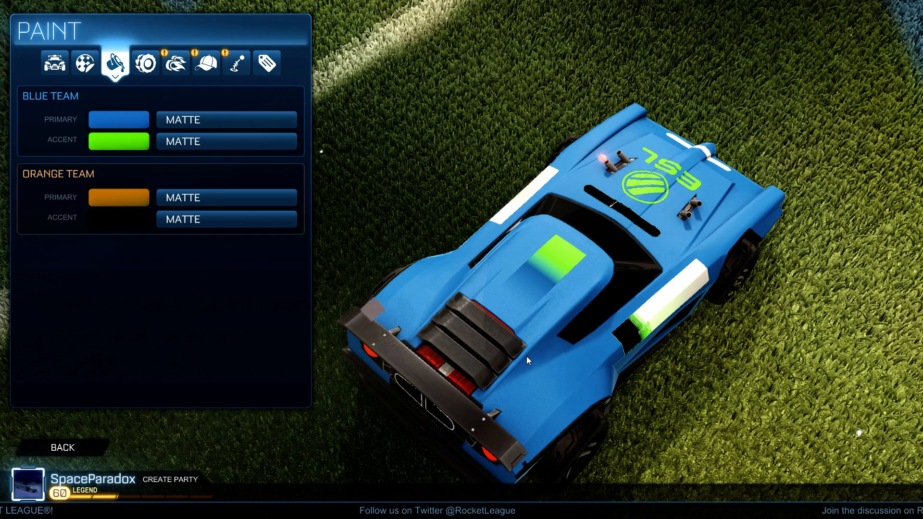
left_click_drag(609, 284, 521, 235)
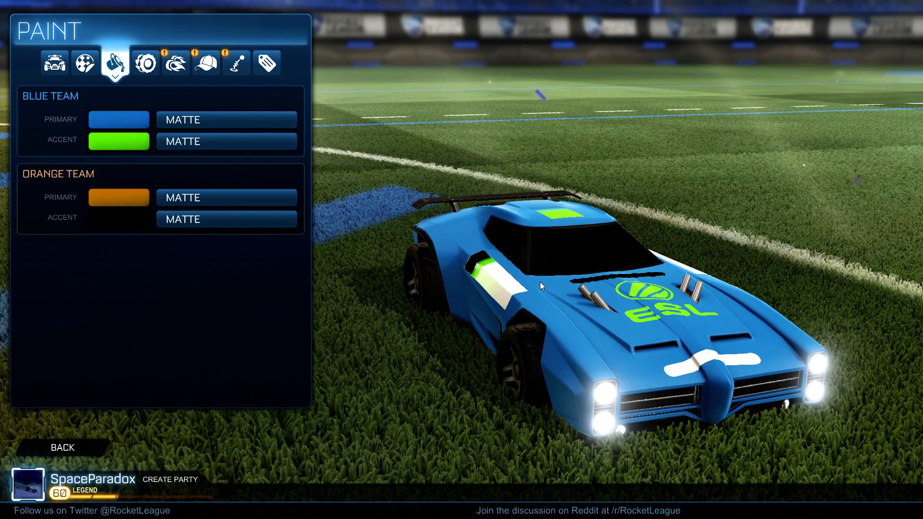
left_click_drag(615, 314, 598, 341)
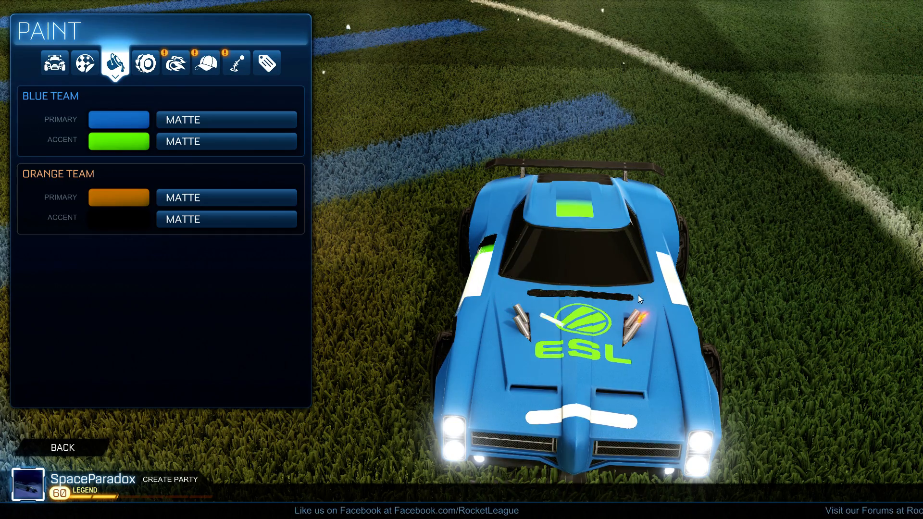
left_click_drag(572, 294, 668, 284)
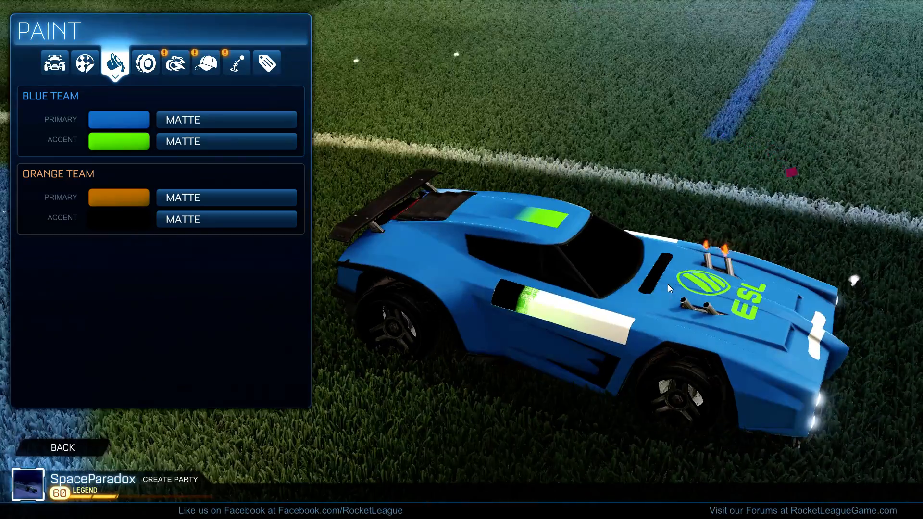
left_click_drag(611, 326, 661, 303)
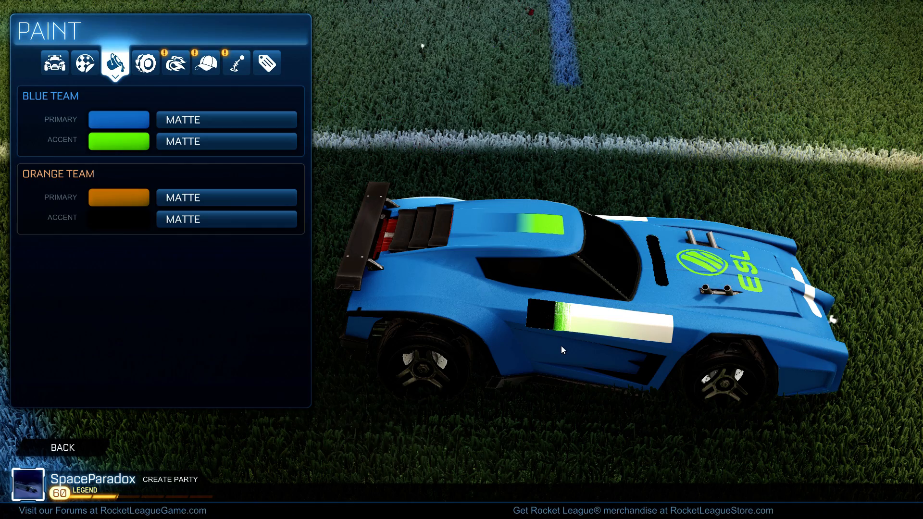
Switch to GIMP and undo the red-to-transparent gradient on the roof area, with the base texture layer selected and the decal layer visible
key("alt+Tab")
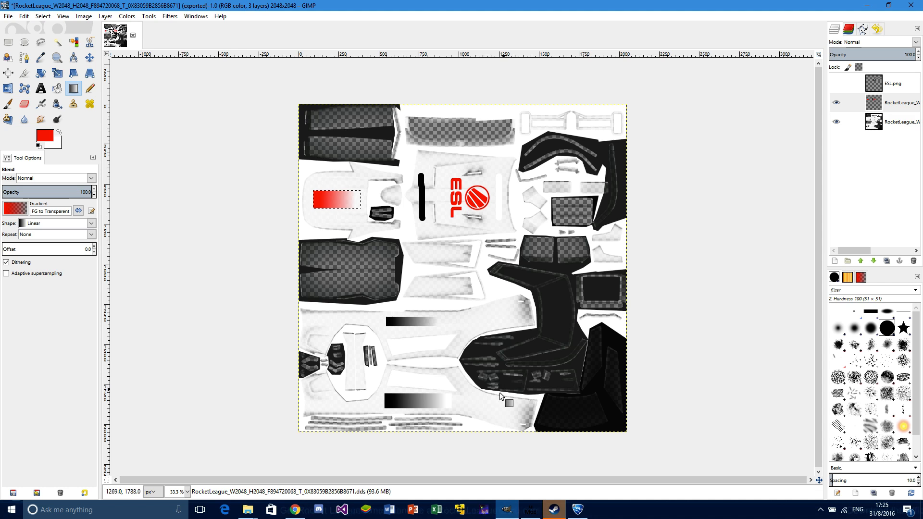
left_click(911, 124)
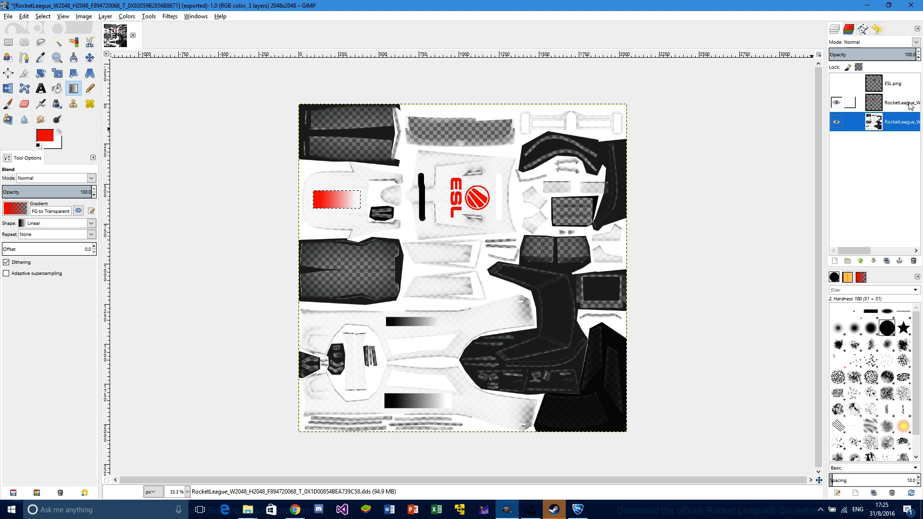
left_click(906, 105)
left_click(902, 124)
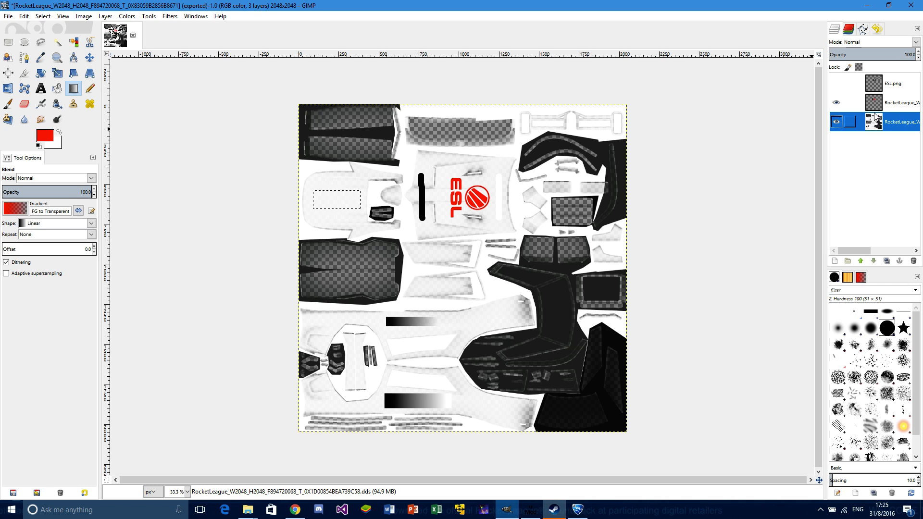
left_click(835, 105)
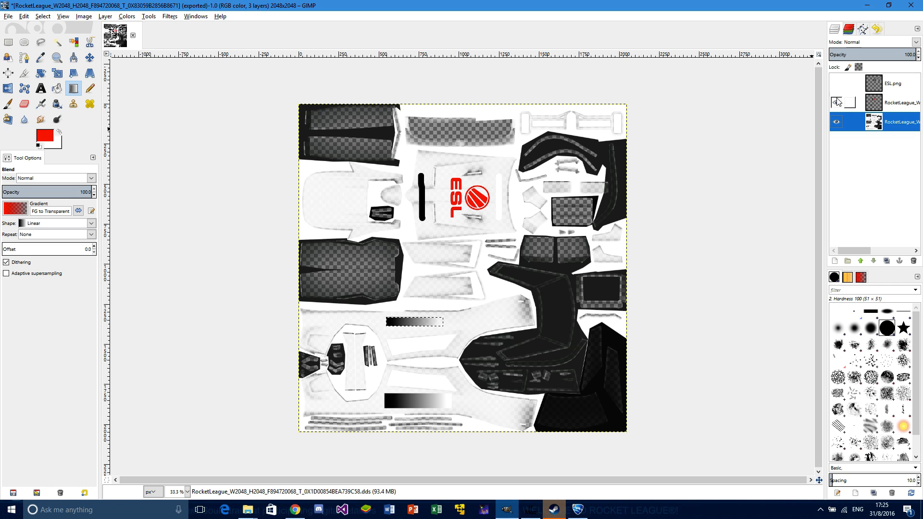
left_click(32, 17)
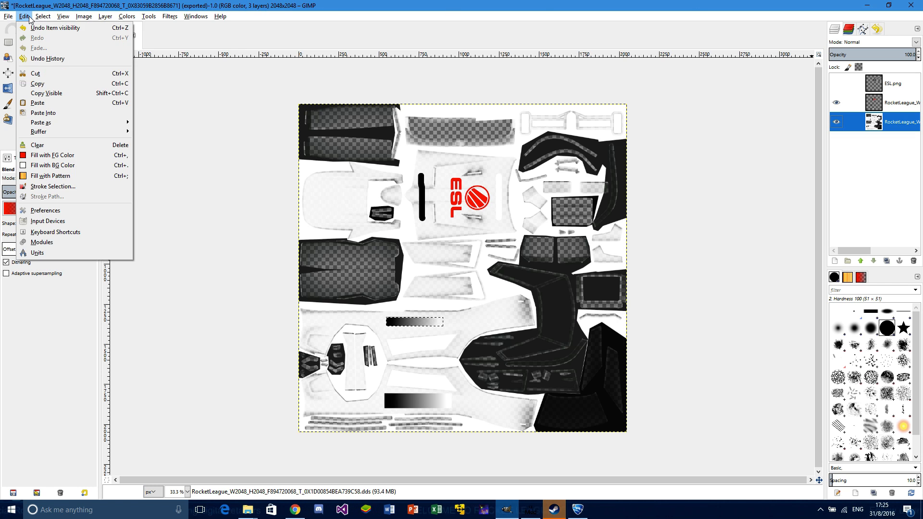
left_click(29, 17)
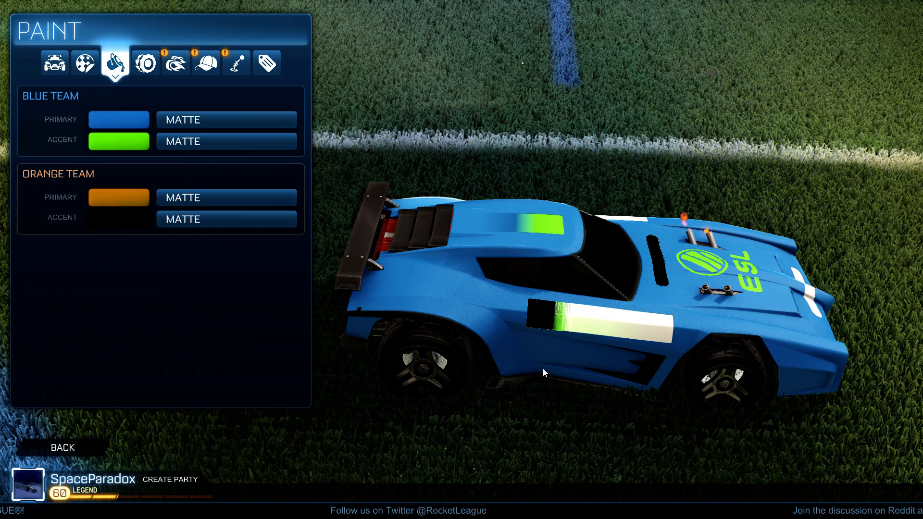
Return to Rocket League, preview a dark red accent paint for the blue team, and examine the decal's accent areas from several sides
left_click_drag(543, 368, 583, 333)
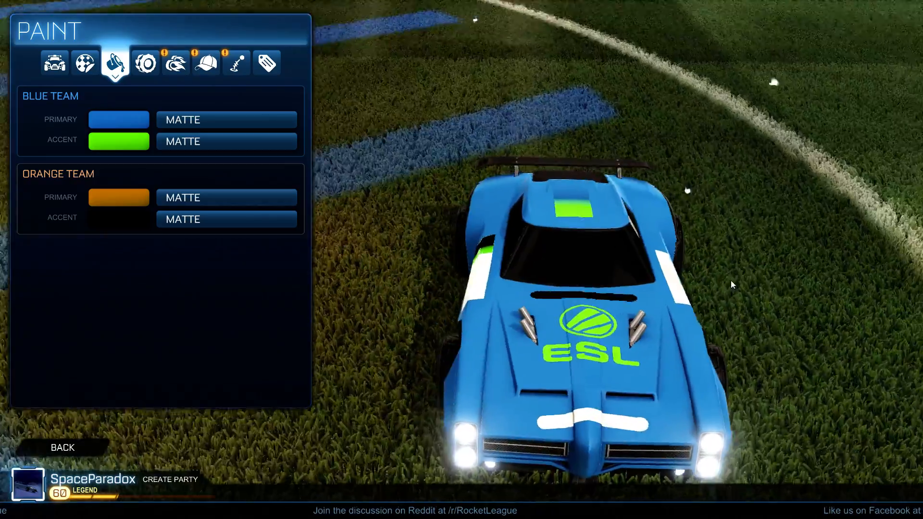
mouse_move(731, 281)
left_mouse_down()
mouse_move(588, 307)
mouse_move(510, 304)
mouse_move(543, 345)
left_mouse_up()
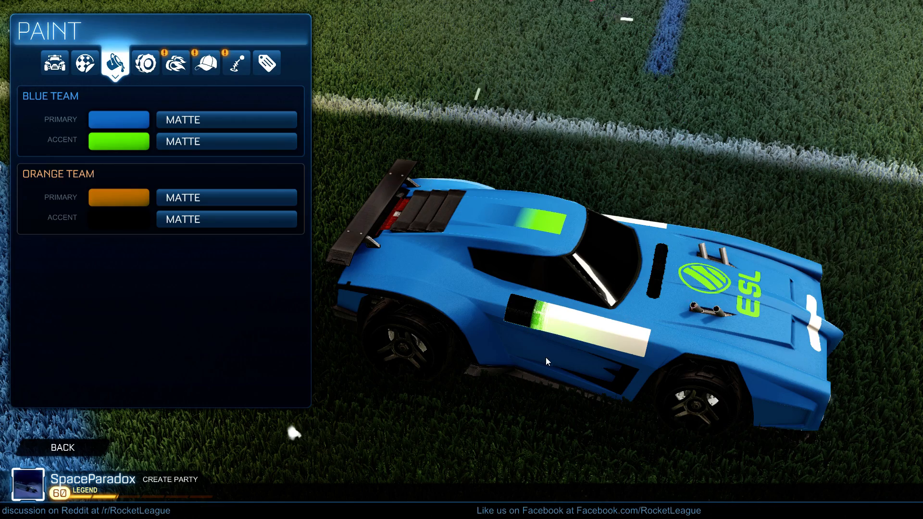
left_click(114, 137)
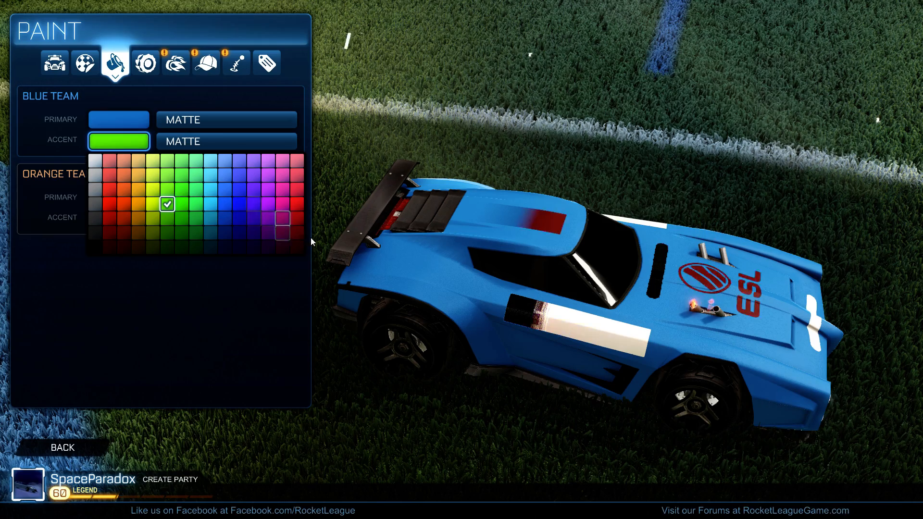
left_click_drag(559, 284, 541, 354)
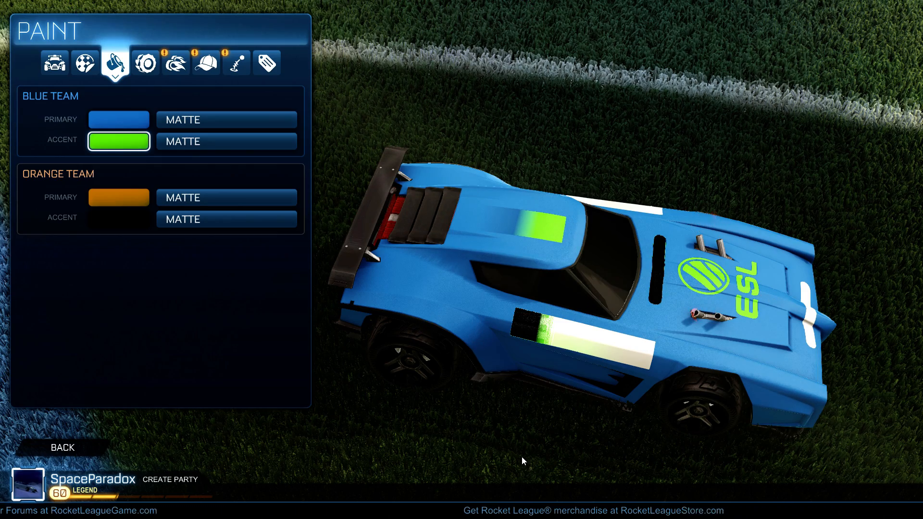
mouse_move(667, 299)
left_mouse_down()
mouse_move(633, 314)
mouse_move(554, 321)
mouse_move(553, 310)
mouse_move(707, 273)
left_mouse_up()
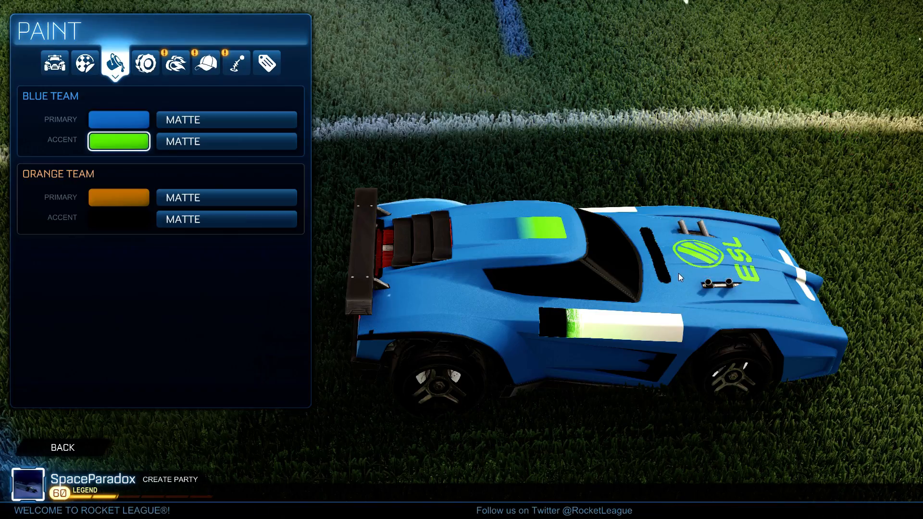
mouse_move(713, 357)
left_mouse_down()
mouse_move(527, 359)
mouse_move(512, 316)
left_mouse_up()
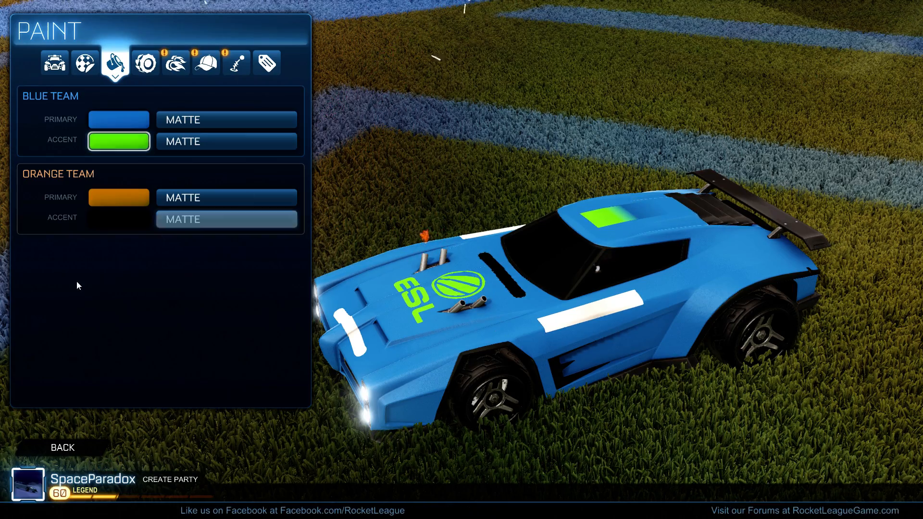
Leave car customization and create an exhibition Soccar match in DFH Stadium with 3v3 teams and no bots
left_click(54, 454)
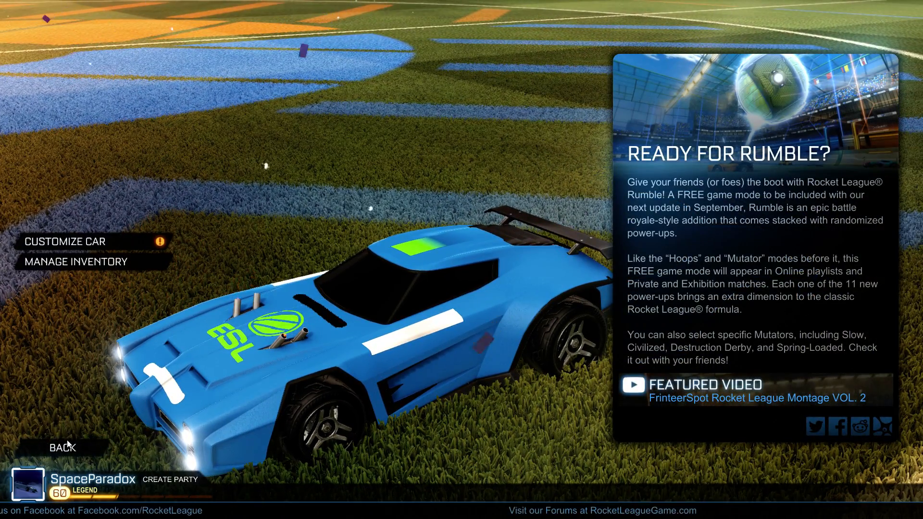
left_click(63, 447)
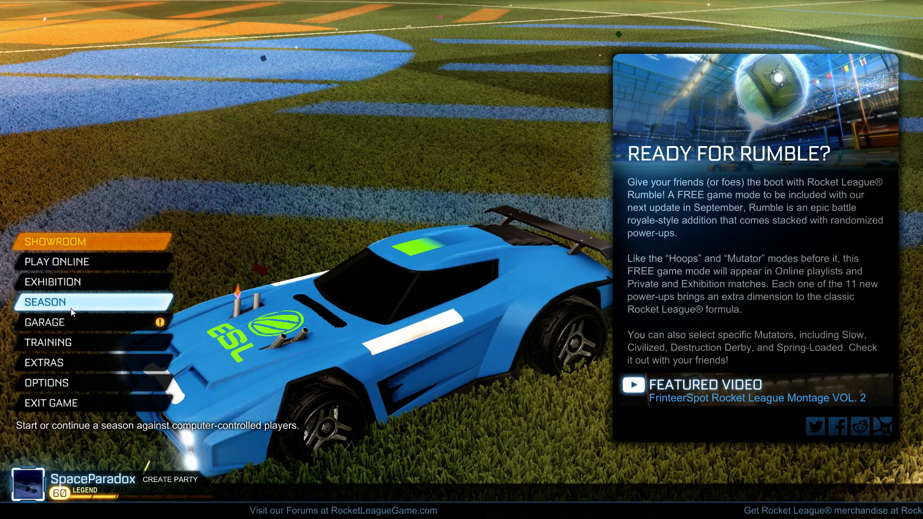
mouse_move(64, 321)
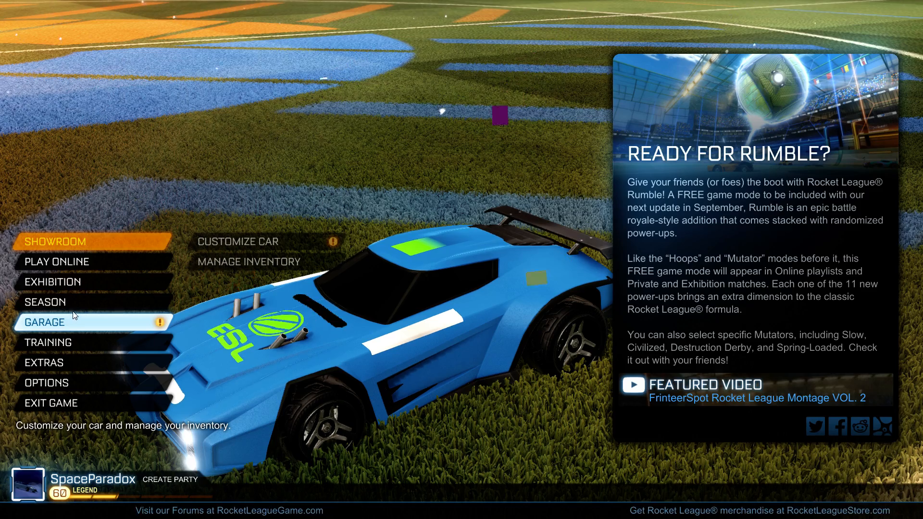
key("Up")
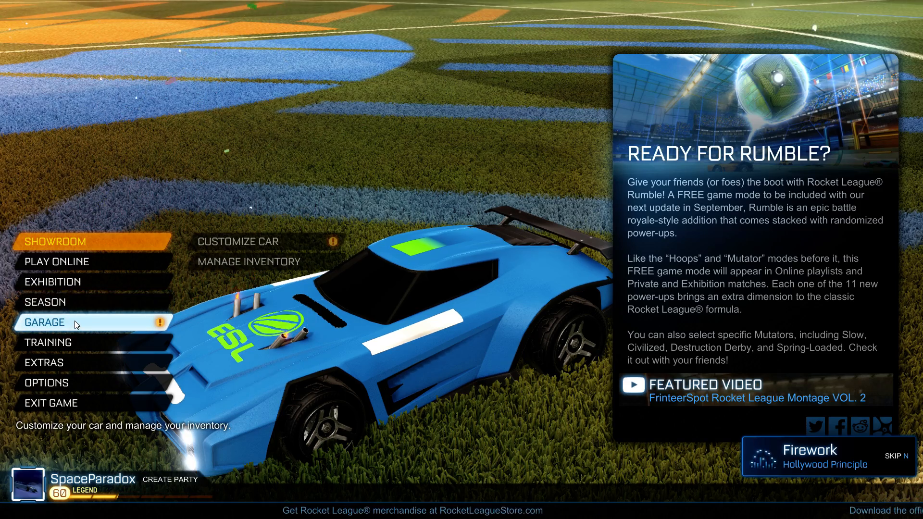
left_click(69, 284)
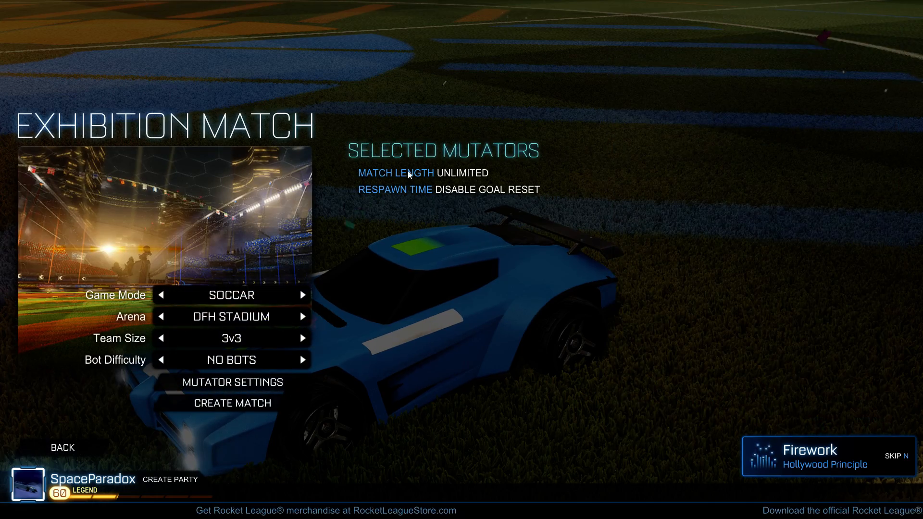
left_click(224, 404)
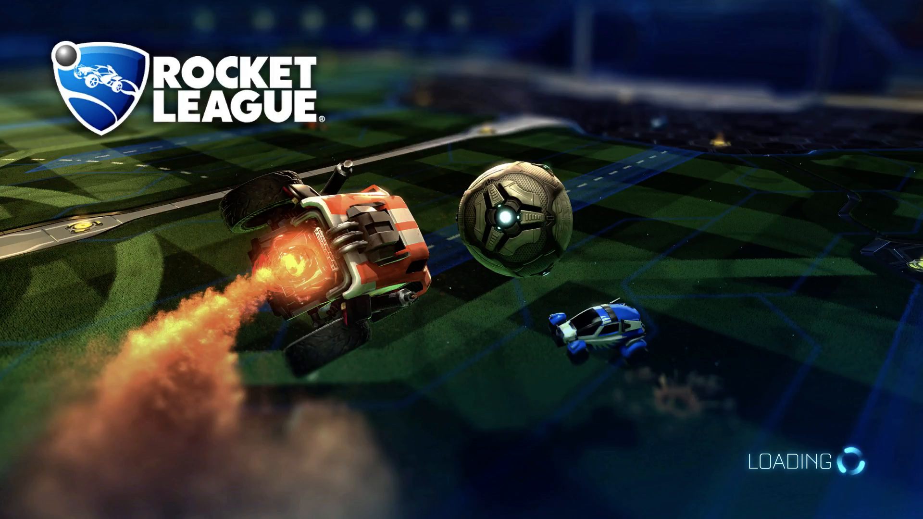
Enter the match on the blue team, then drive, boost and jump around the arena to examine the decal on the blue car
key("Return")
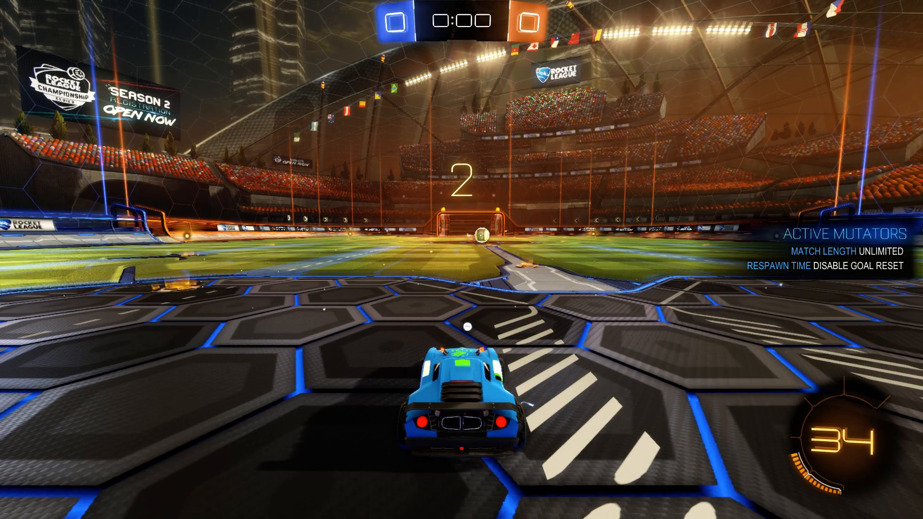
key("w")
key("d")
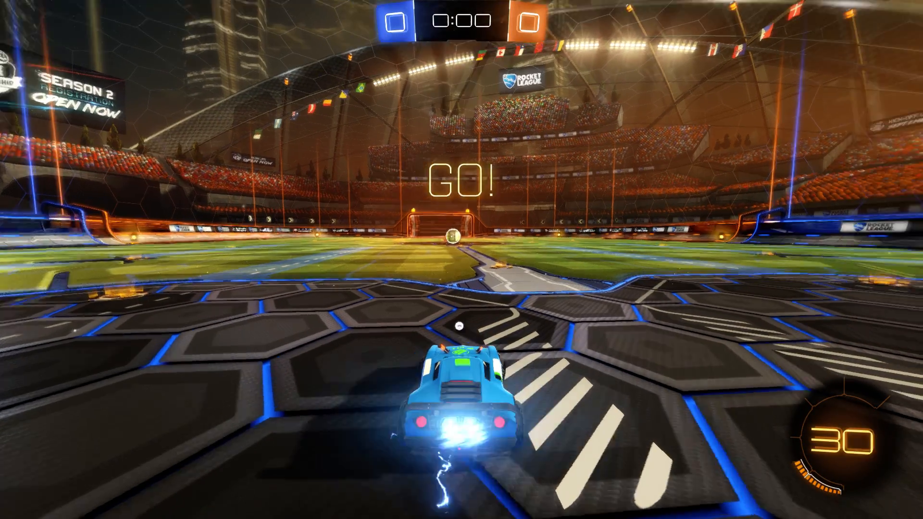
key("d")
key("d")
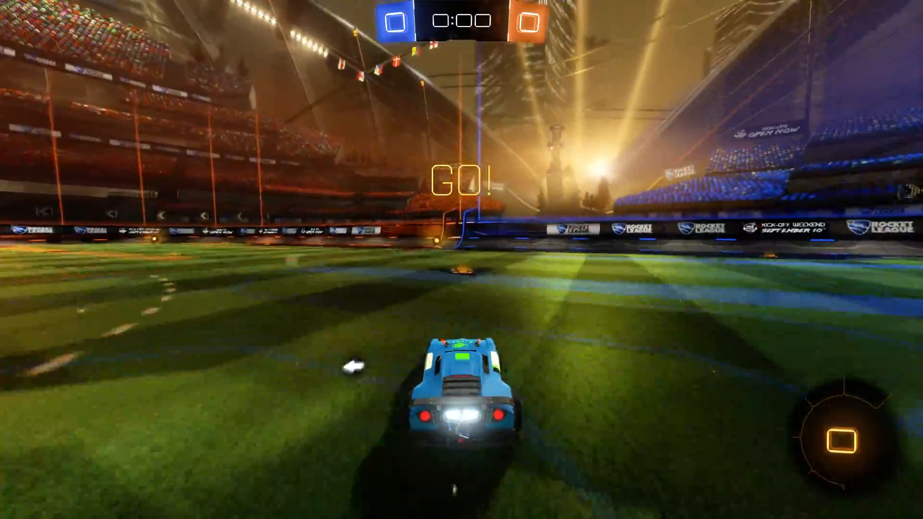
key("a")
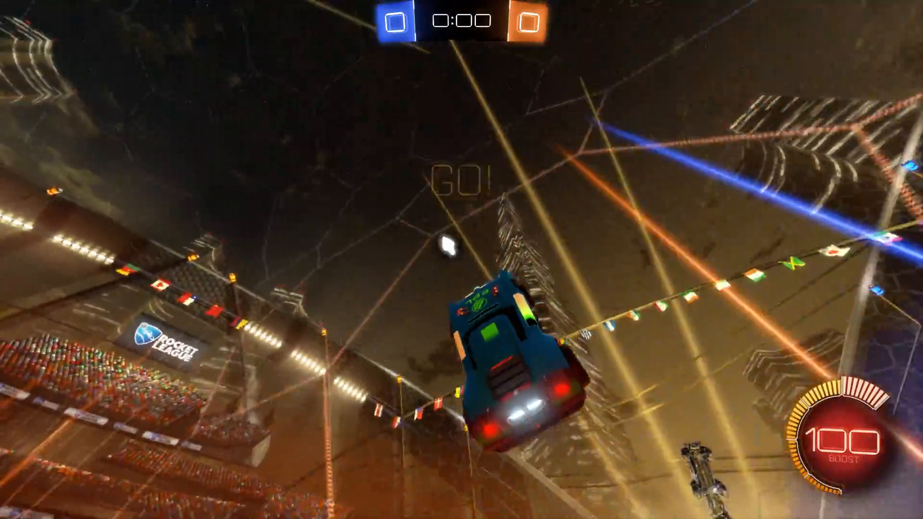
key("space")
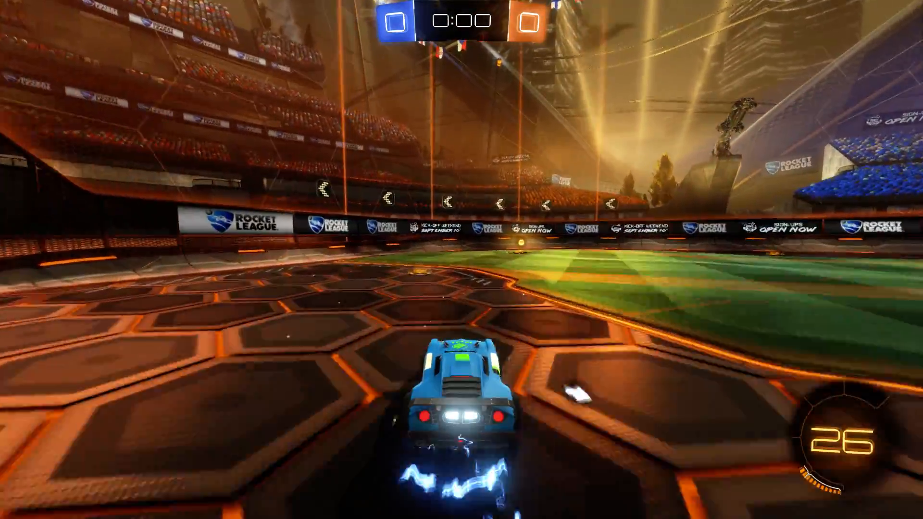
Pause the exhibition match and change to the orange team to show the decal on the orange car
key("Escape")
left_click(461, 260)
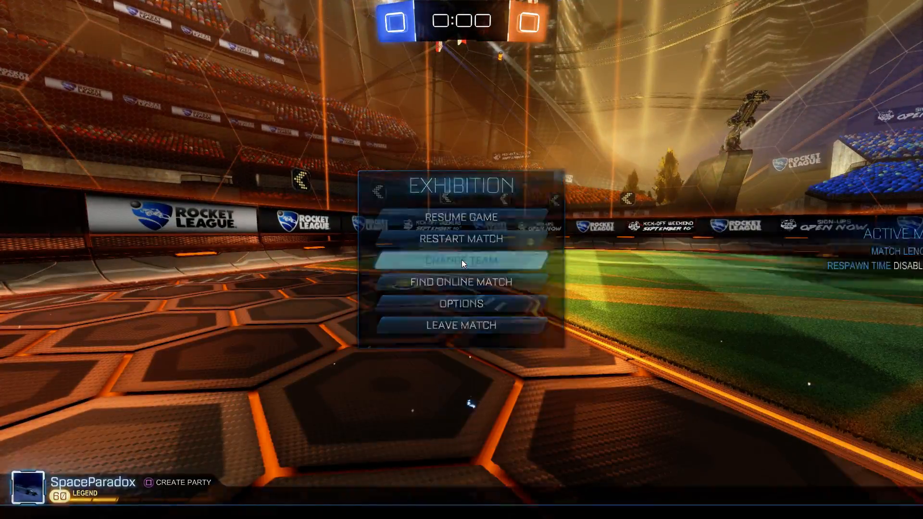
key("Down")
key("Return")
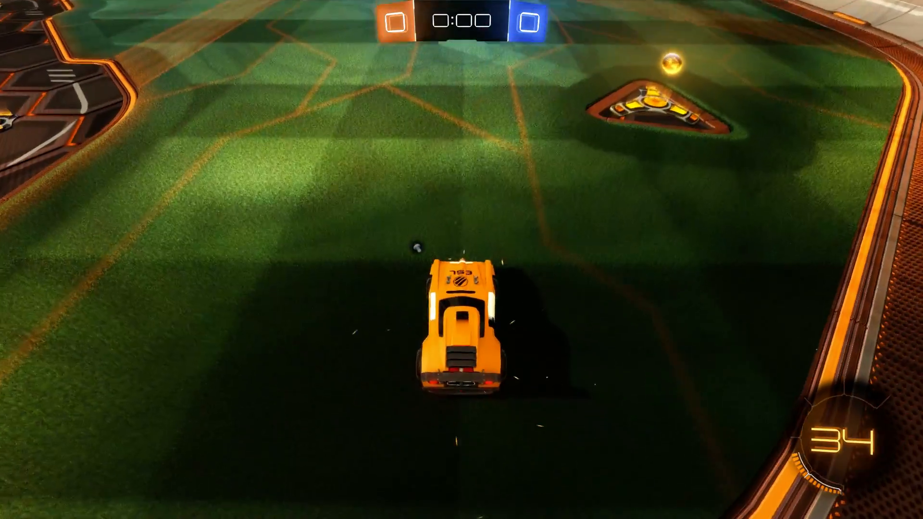